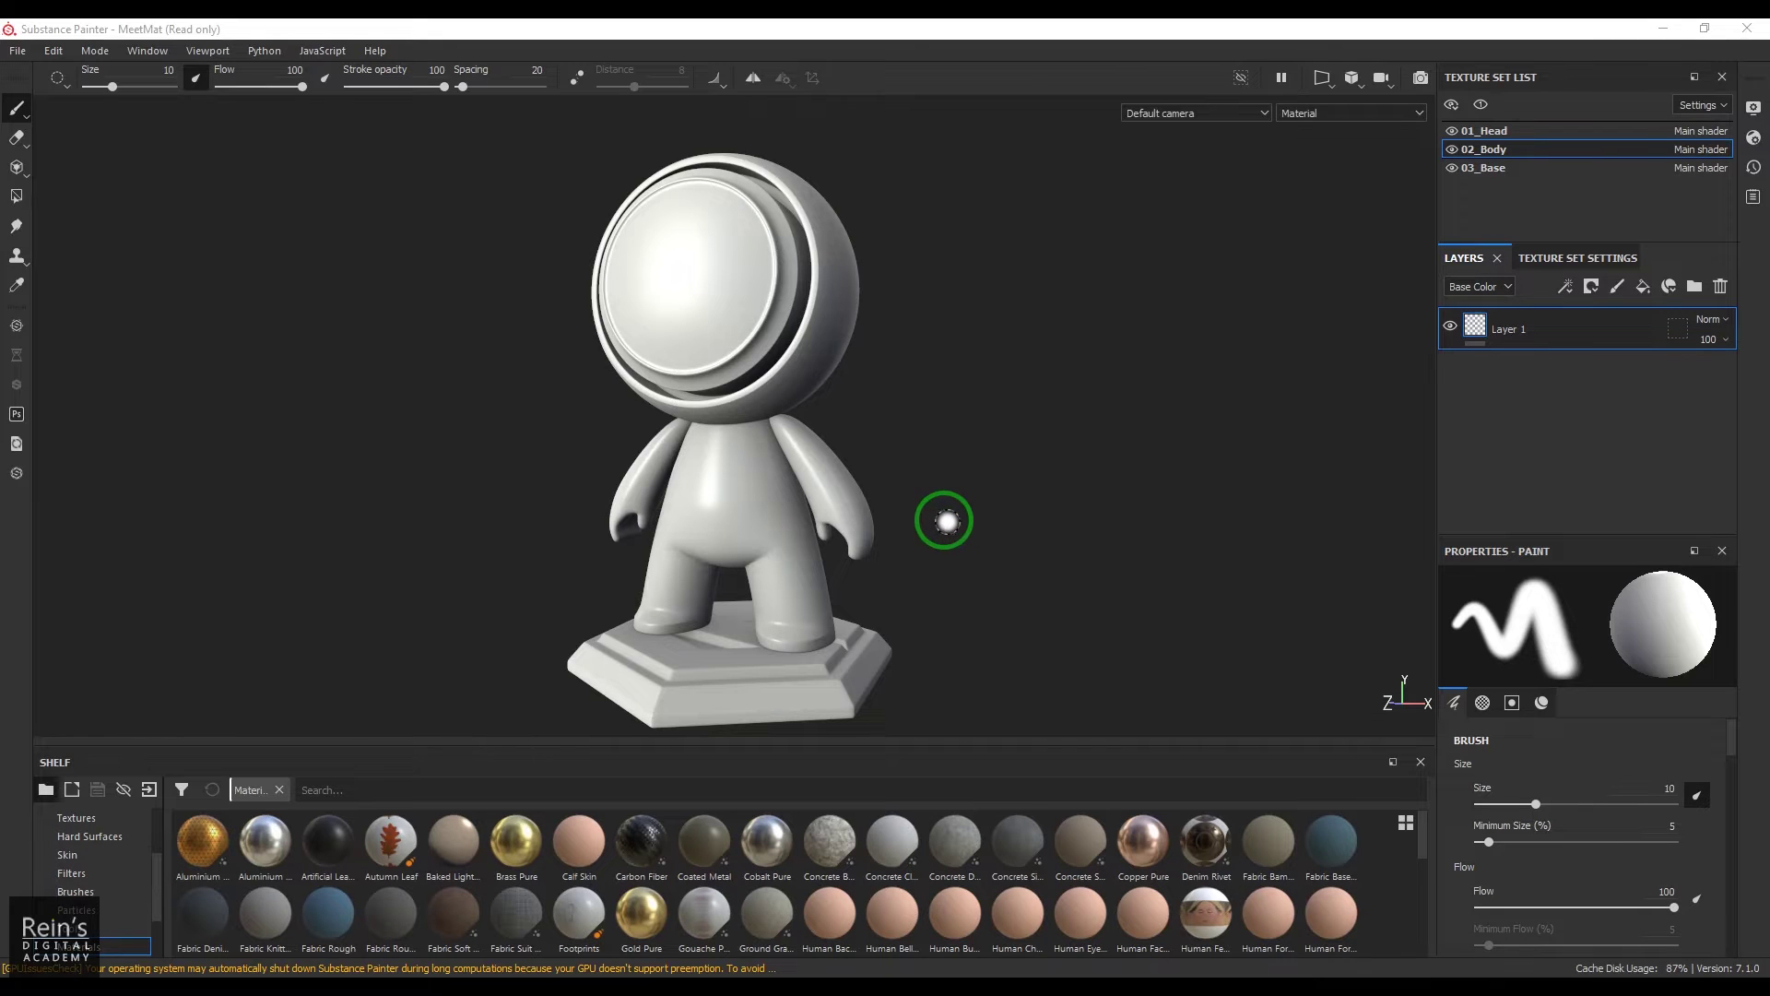
- Orbit the model and show the 02_Body texture set settings with its Normal, World space normal and ID maps
alt+drag(945, 521, 999, 498)
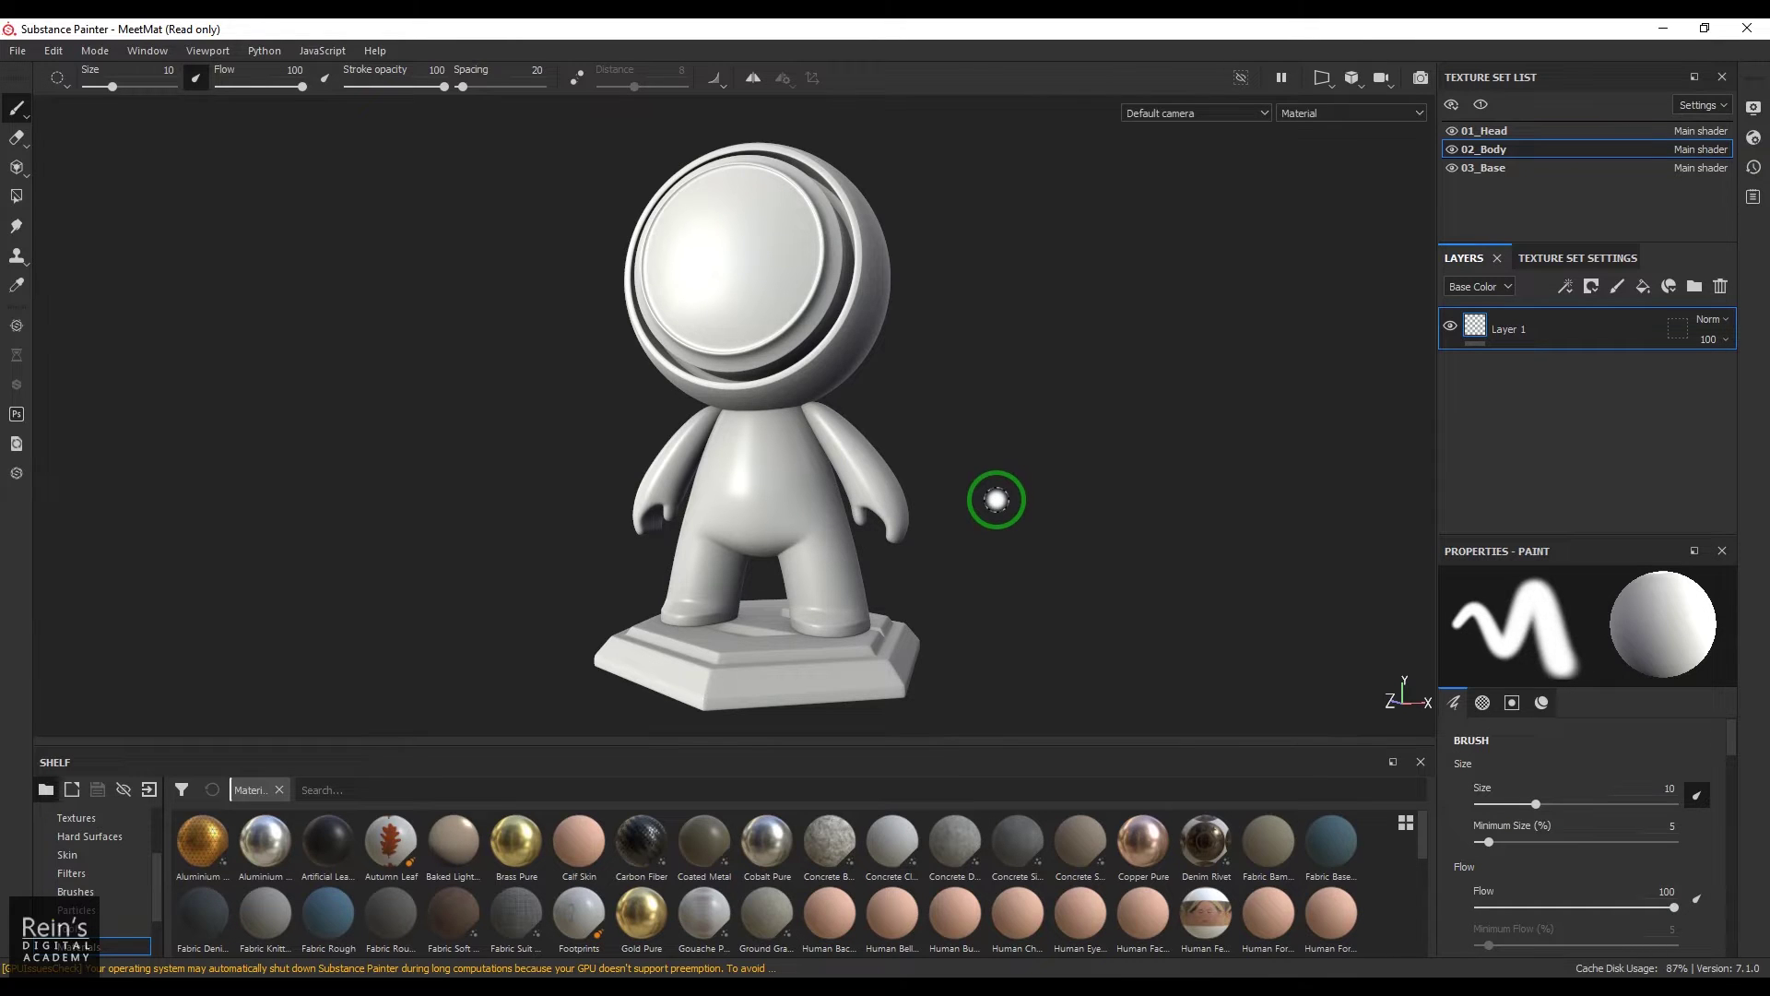
click(1574, 259)
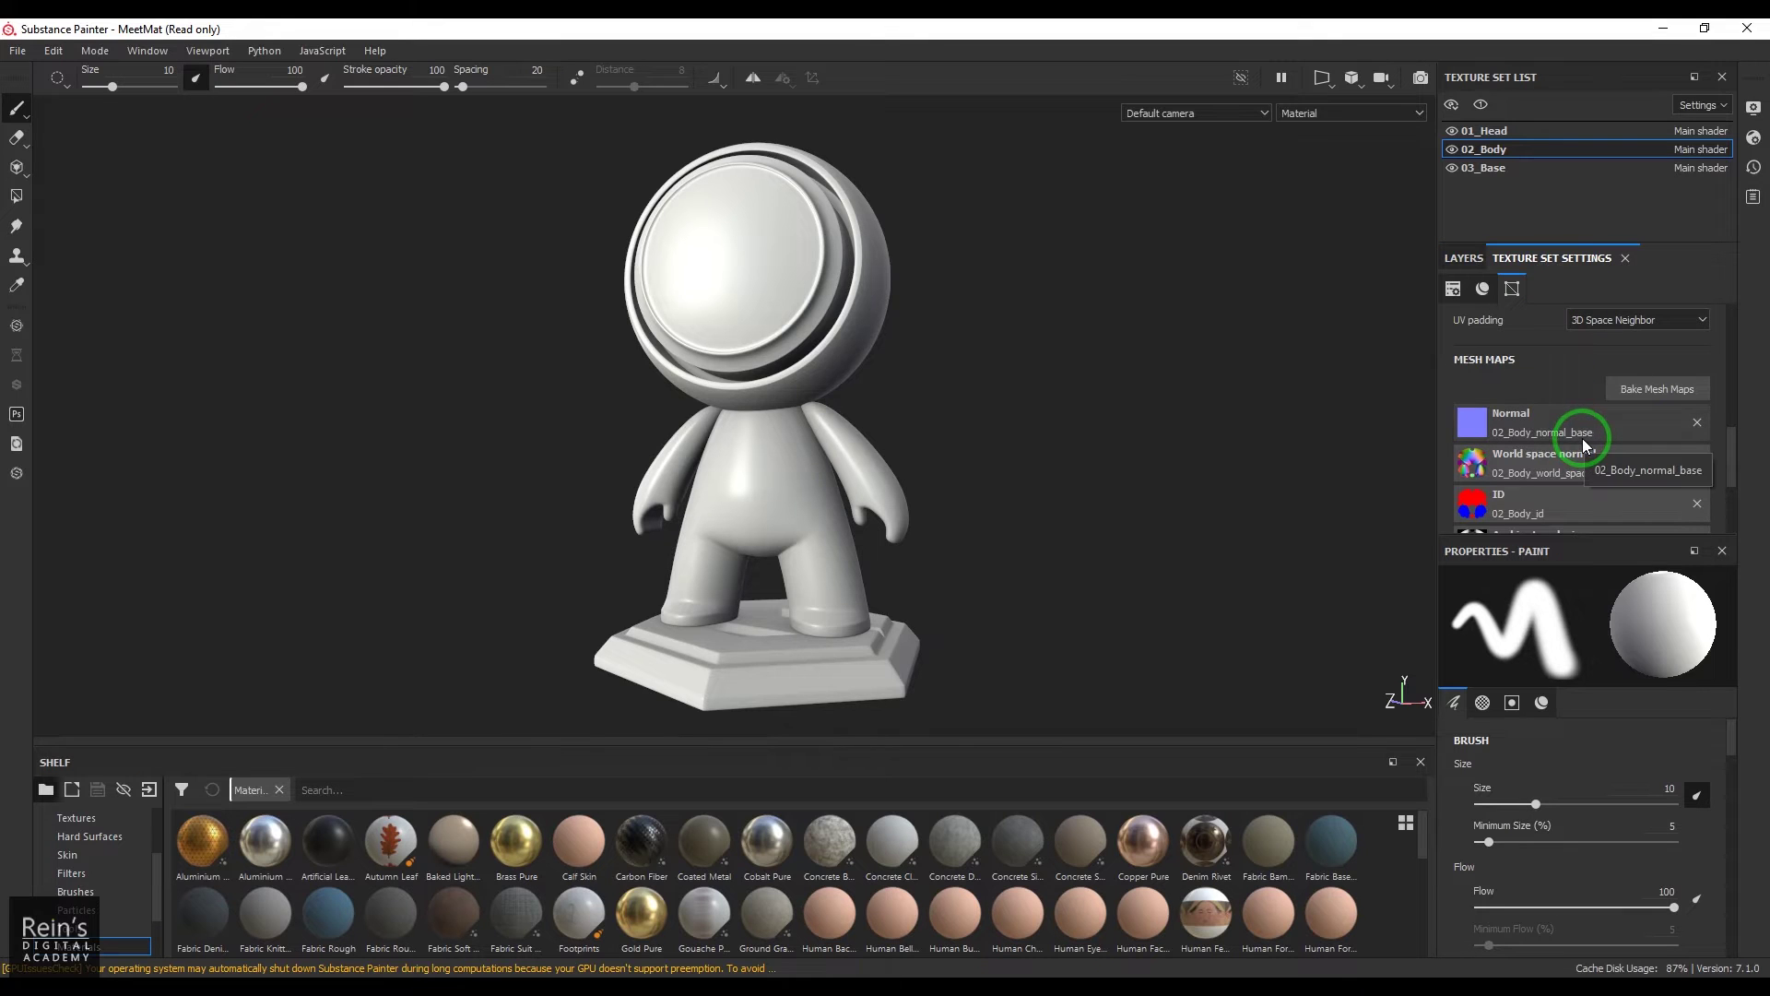
click(1451, 168)
click(1452, 131)
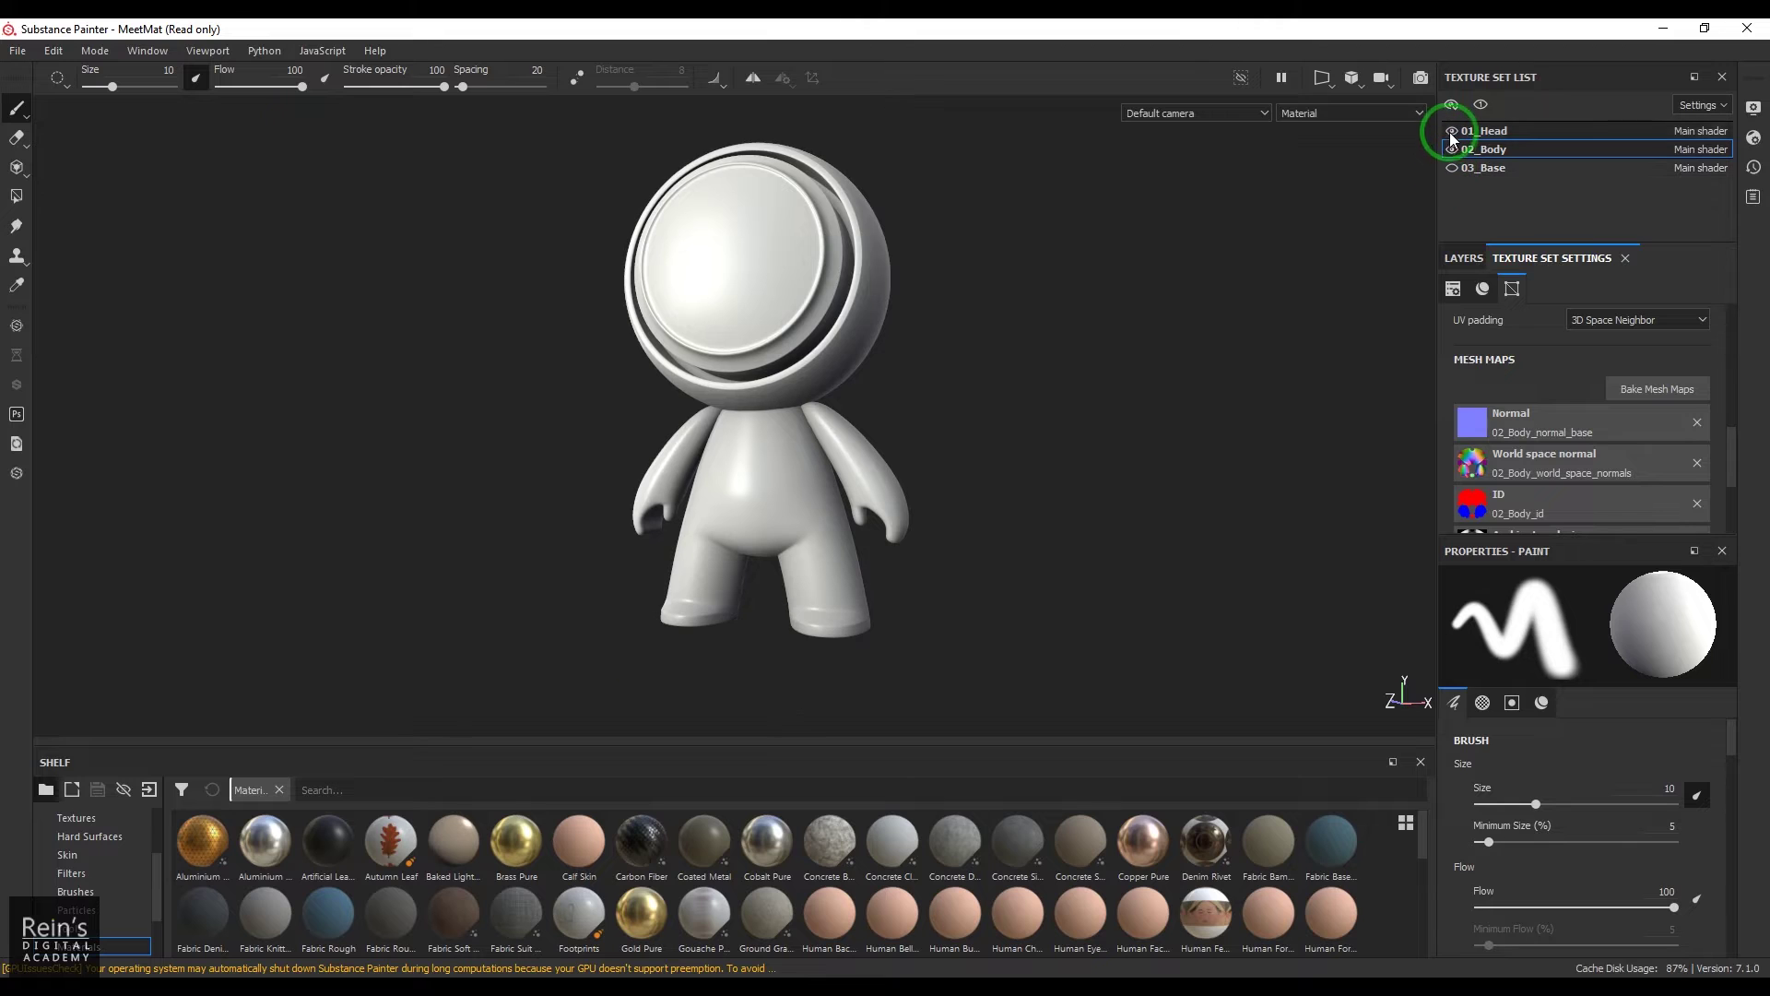
click(1452, 132)
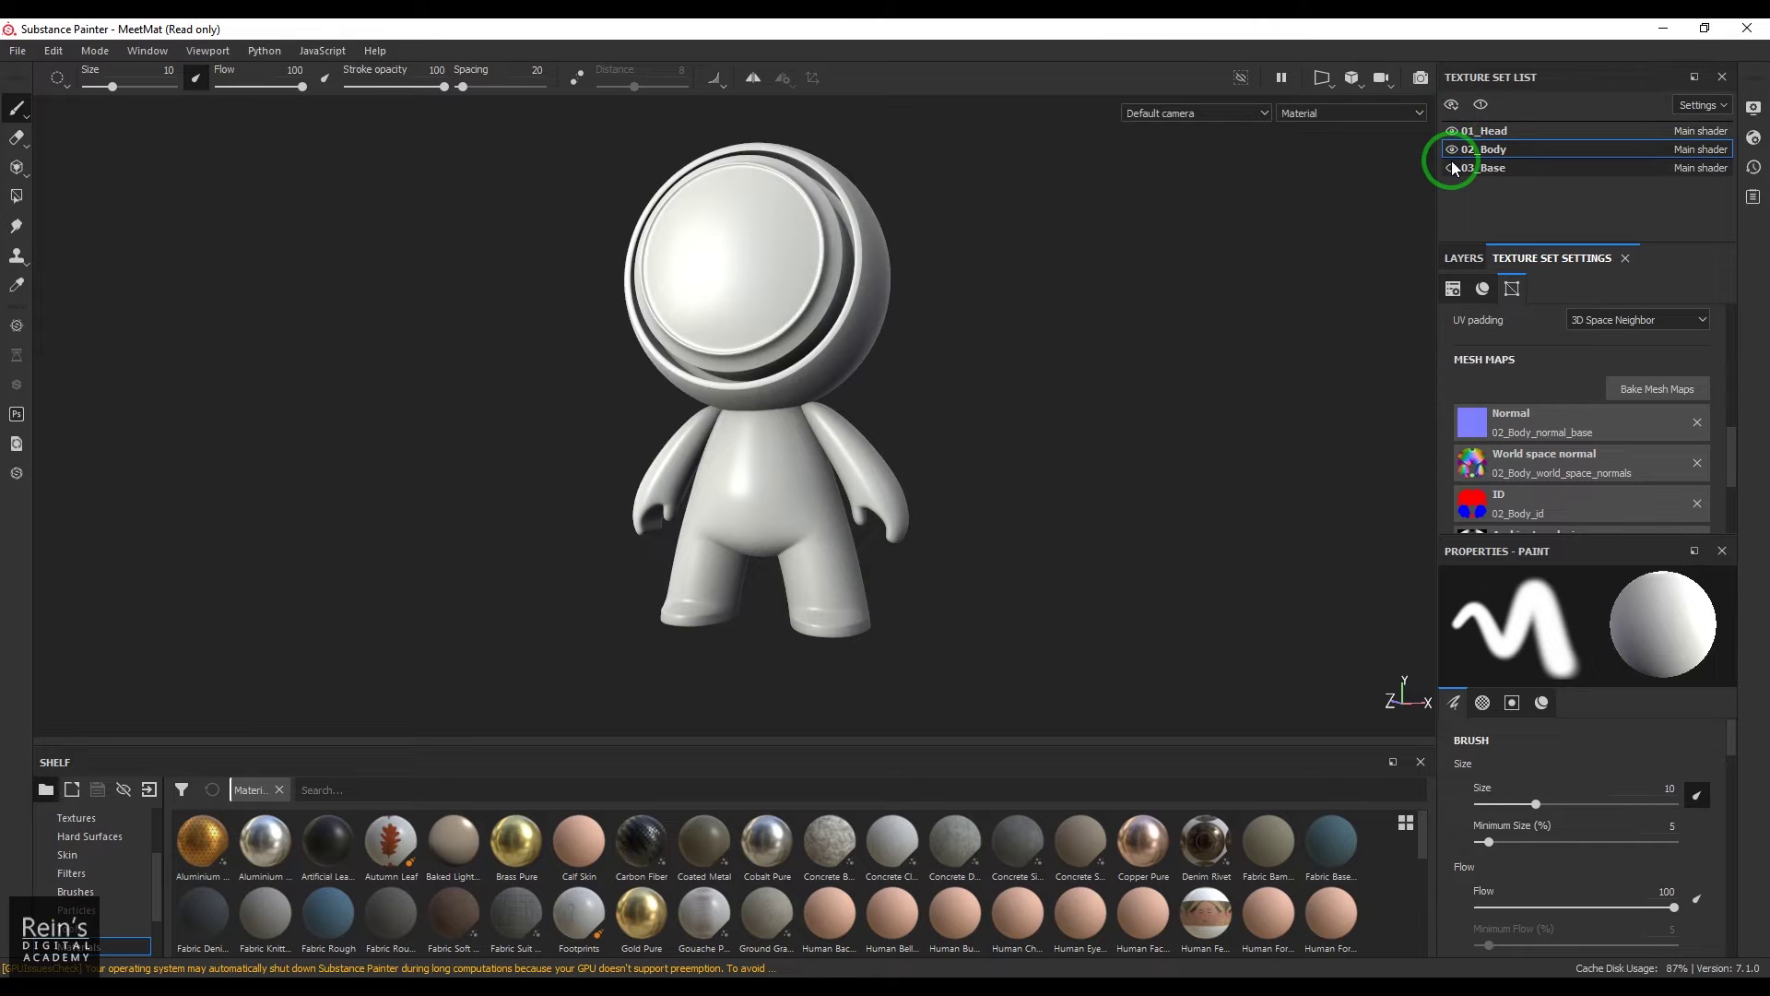
click(1452, 168)
click(1480, 149)
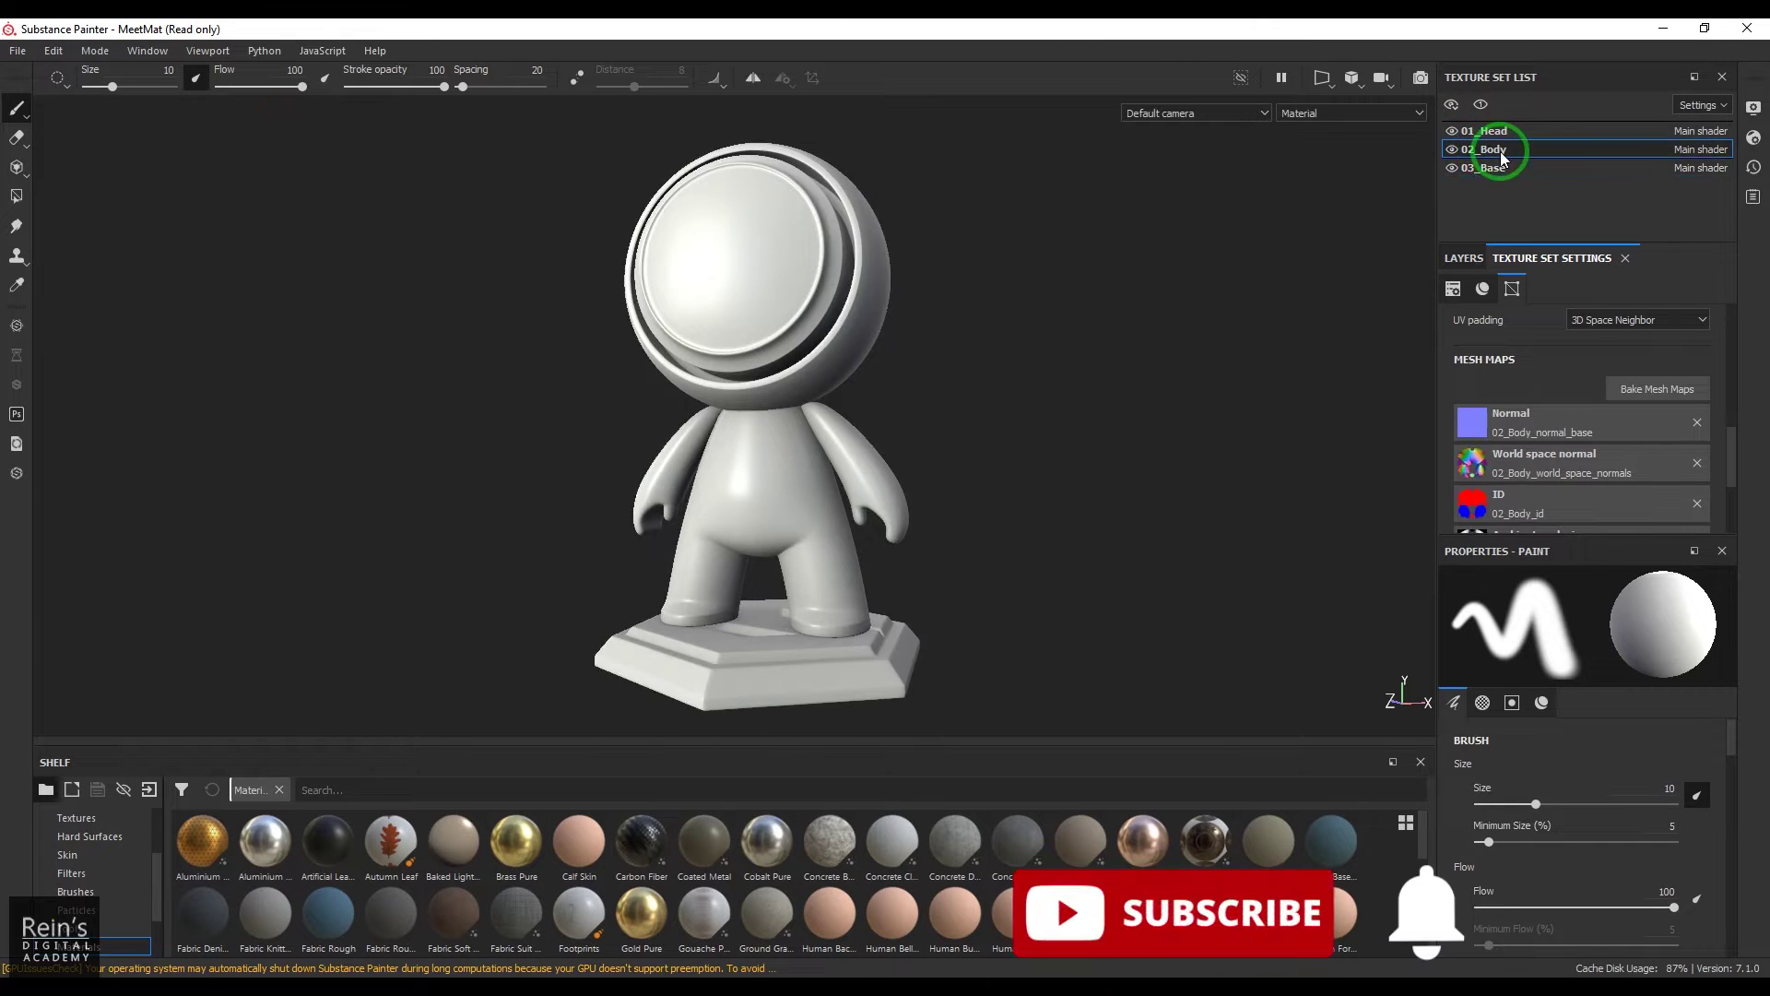
click(1652, 392)
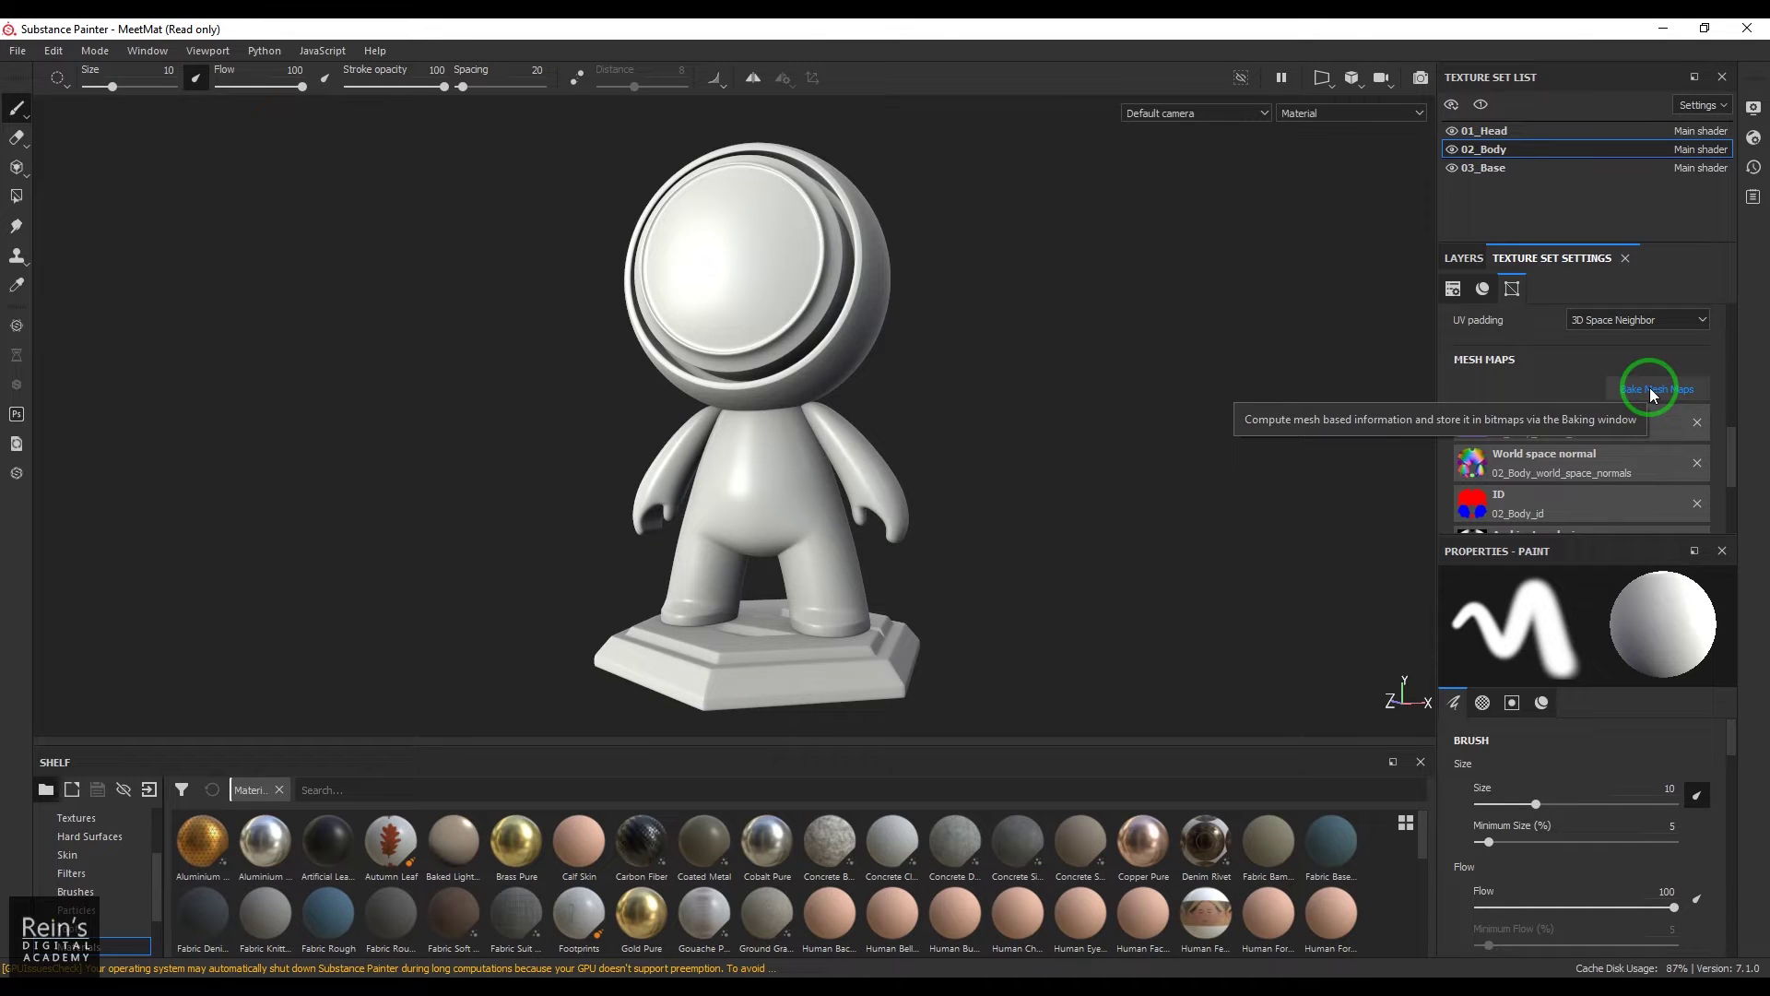
click(1652, 392)
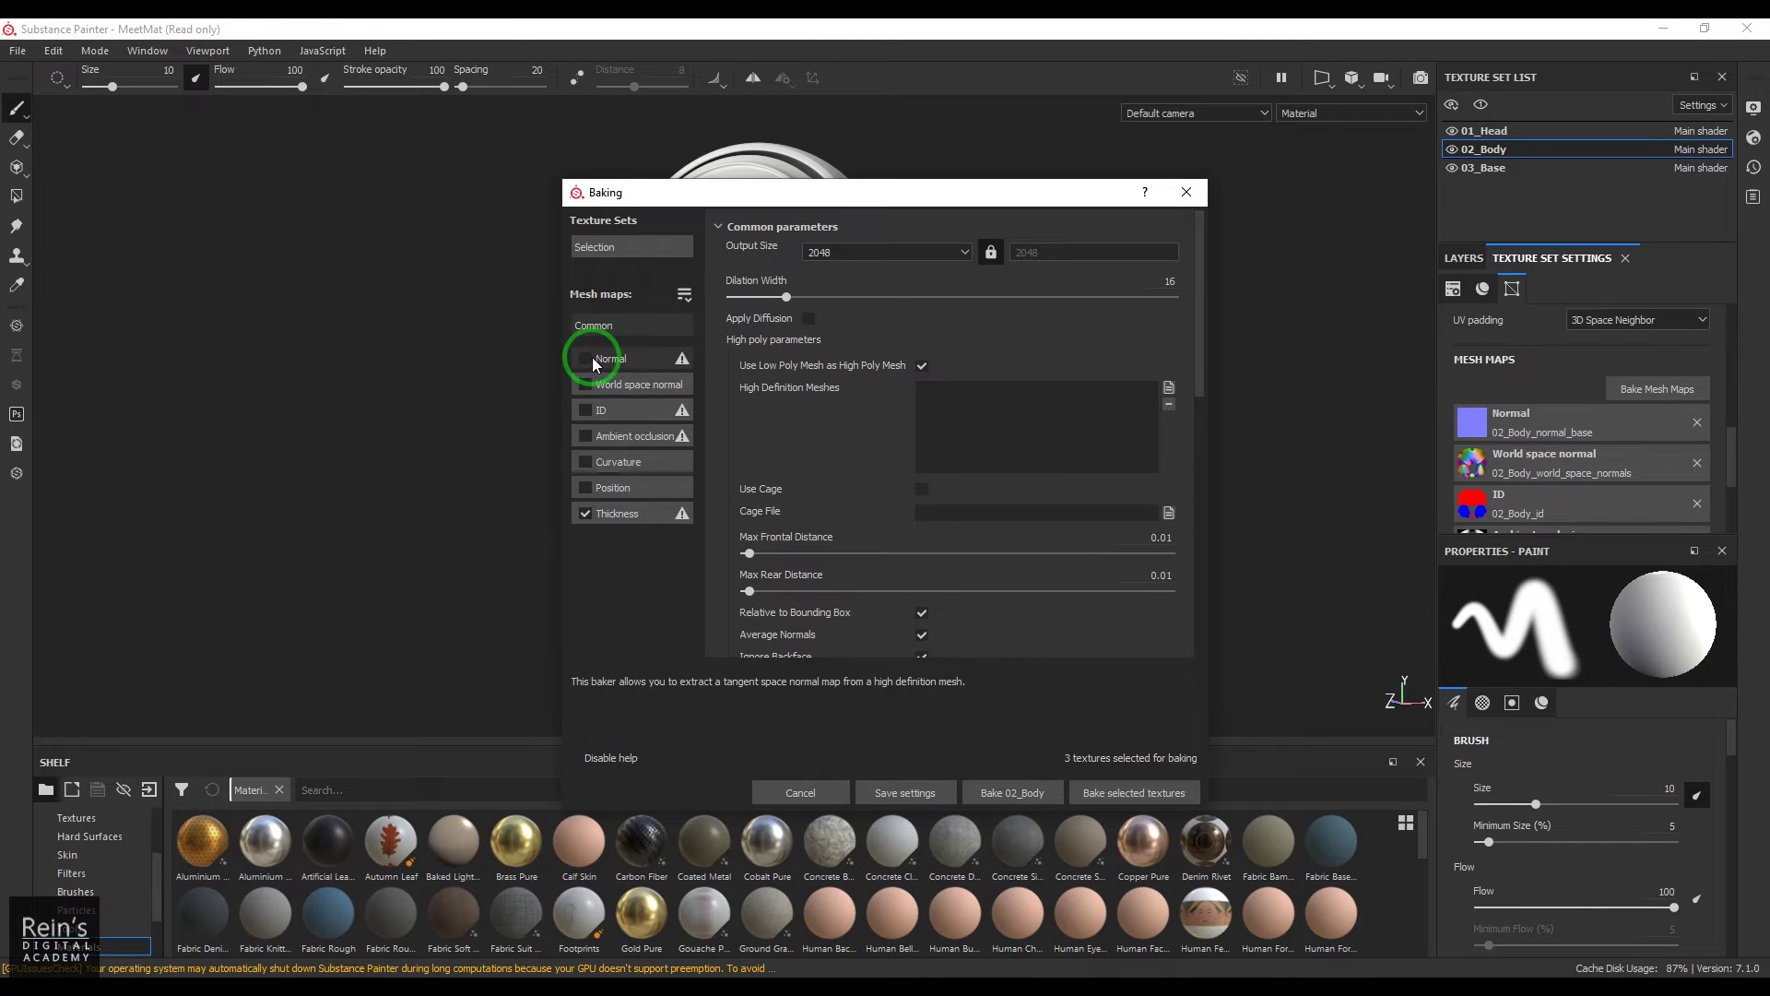
- Enable World space normal, ID, Ambient occlusion, Curvature, Position and Normal maps in the Baking dialog, and move it aside
click(587, 382)
click(586, 411)
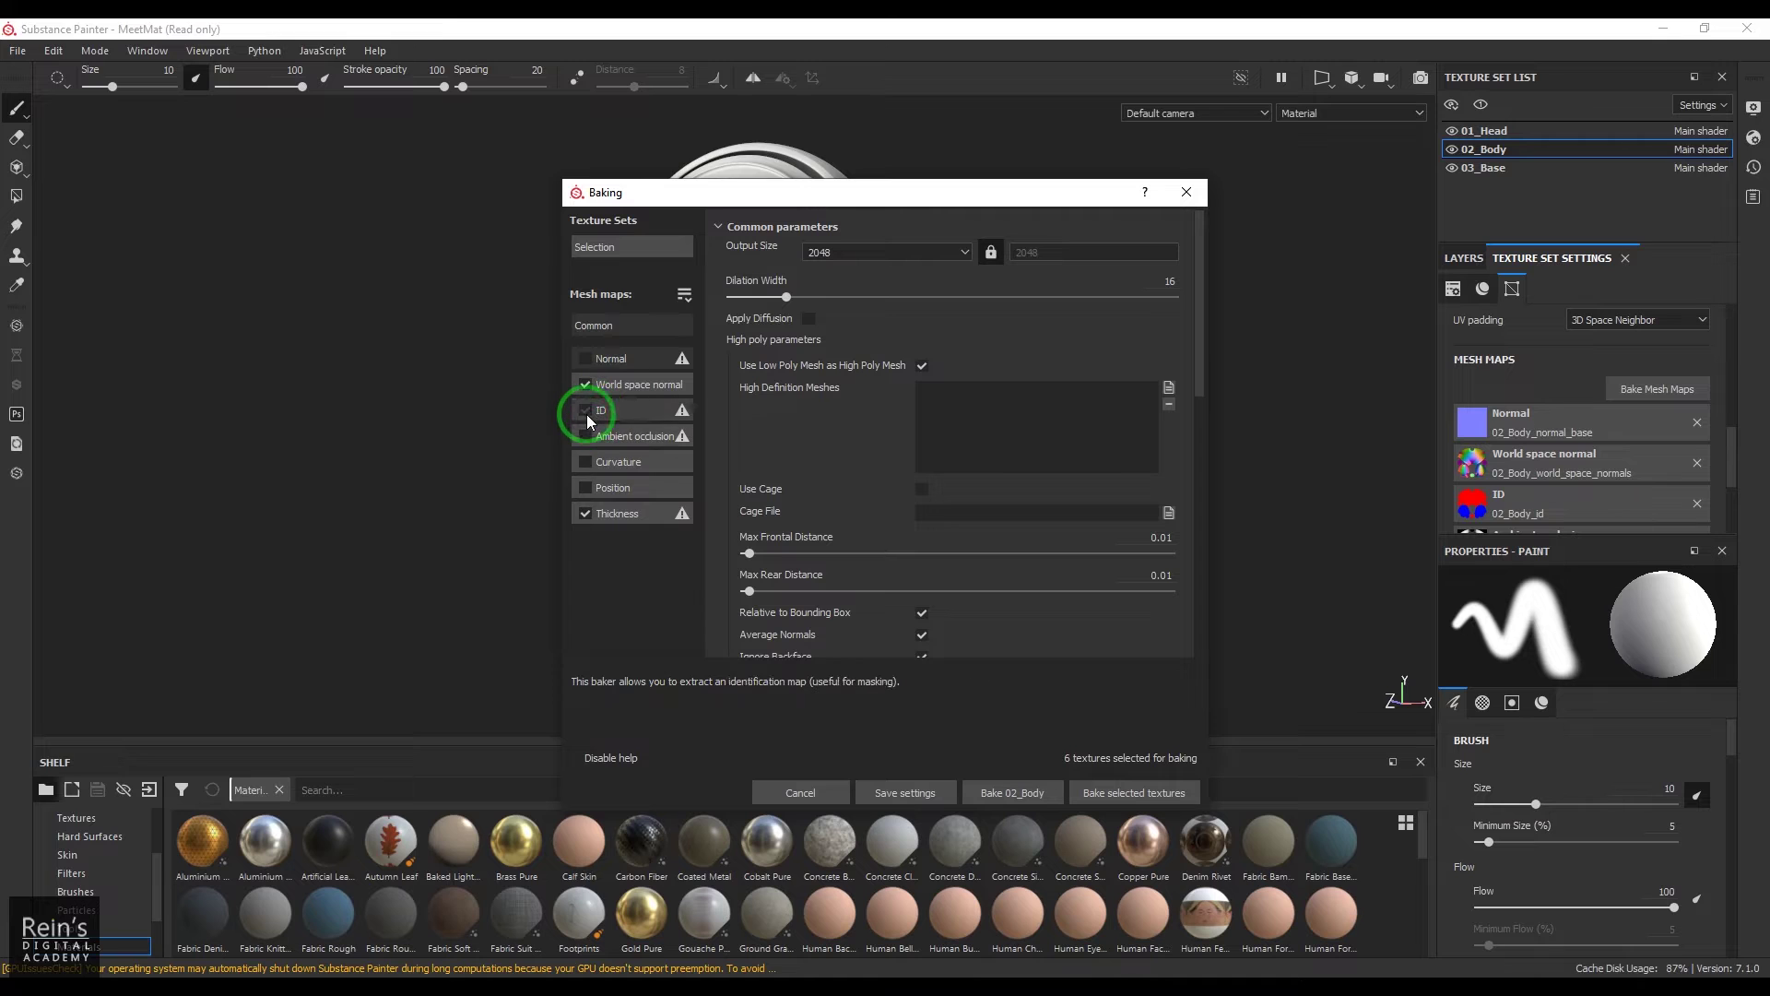
click(586, 435)
click(585, 461)
click(587, 487)
click(586, 359)
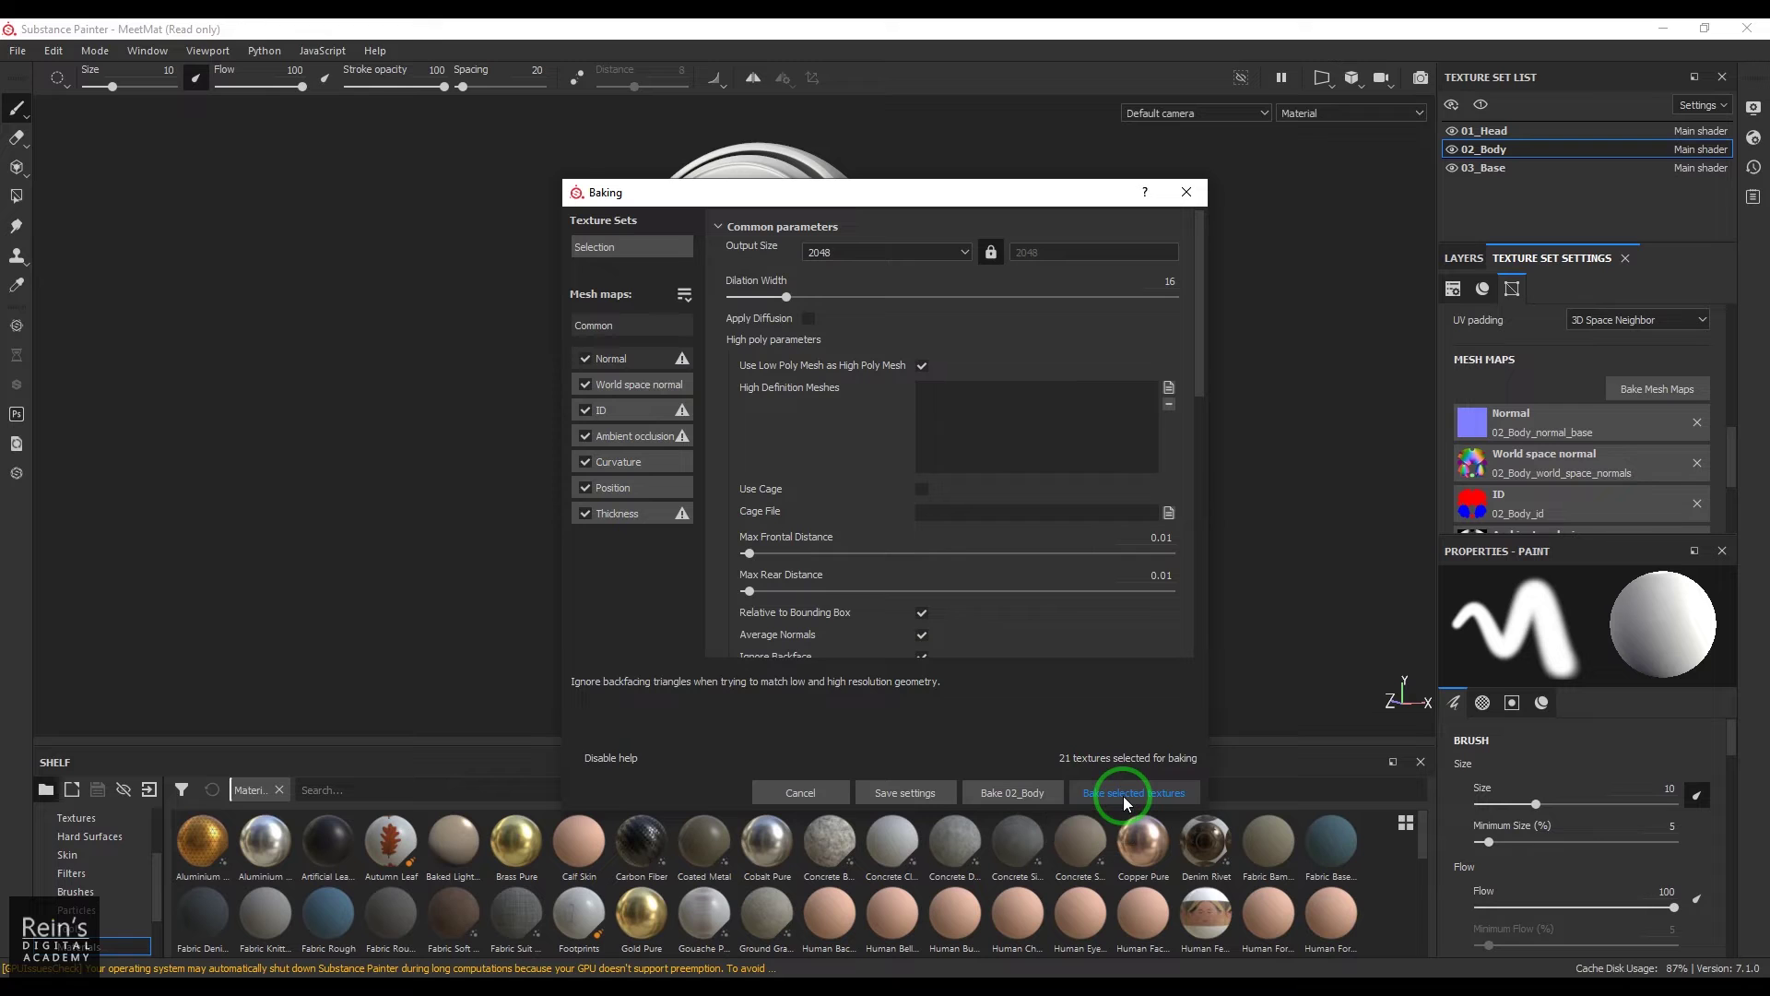
drag(940, 196, 1239, 62)
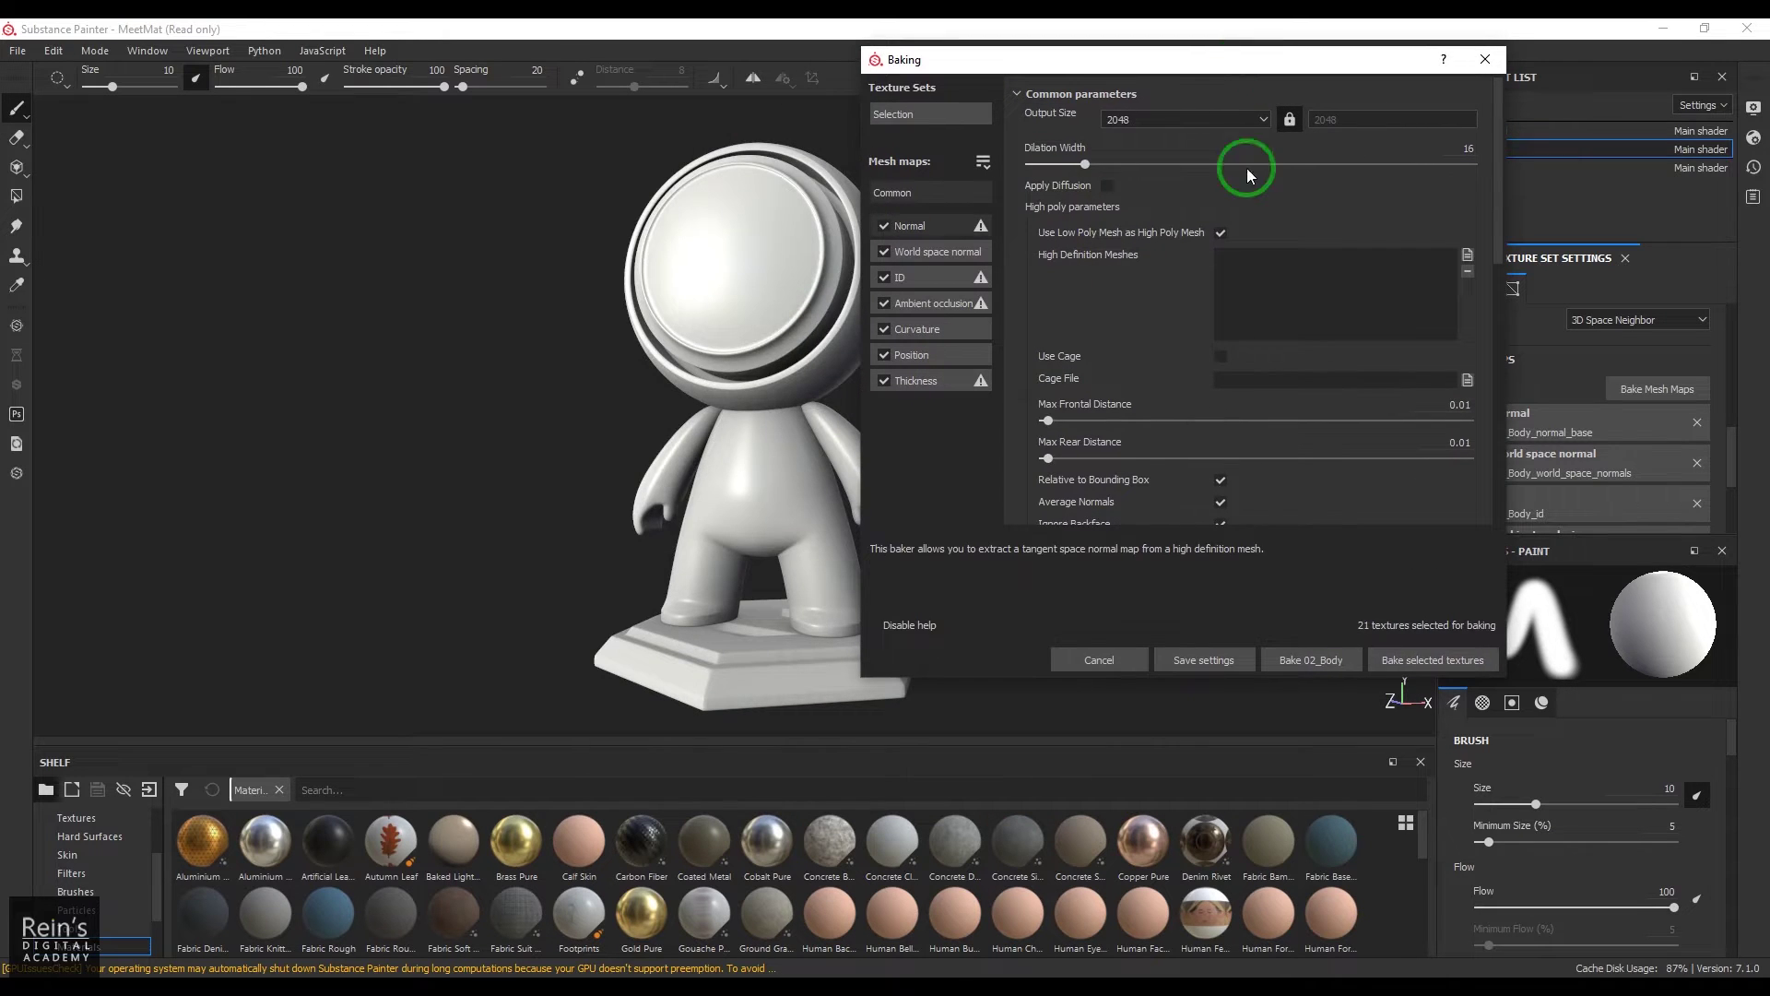
- Bake the 21 selected mesh-map textures and wait for baking to finish
click(1423, 660)
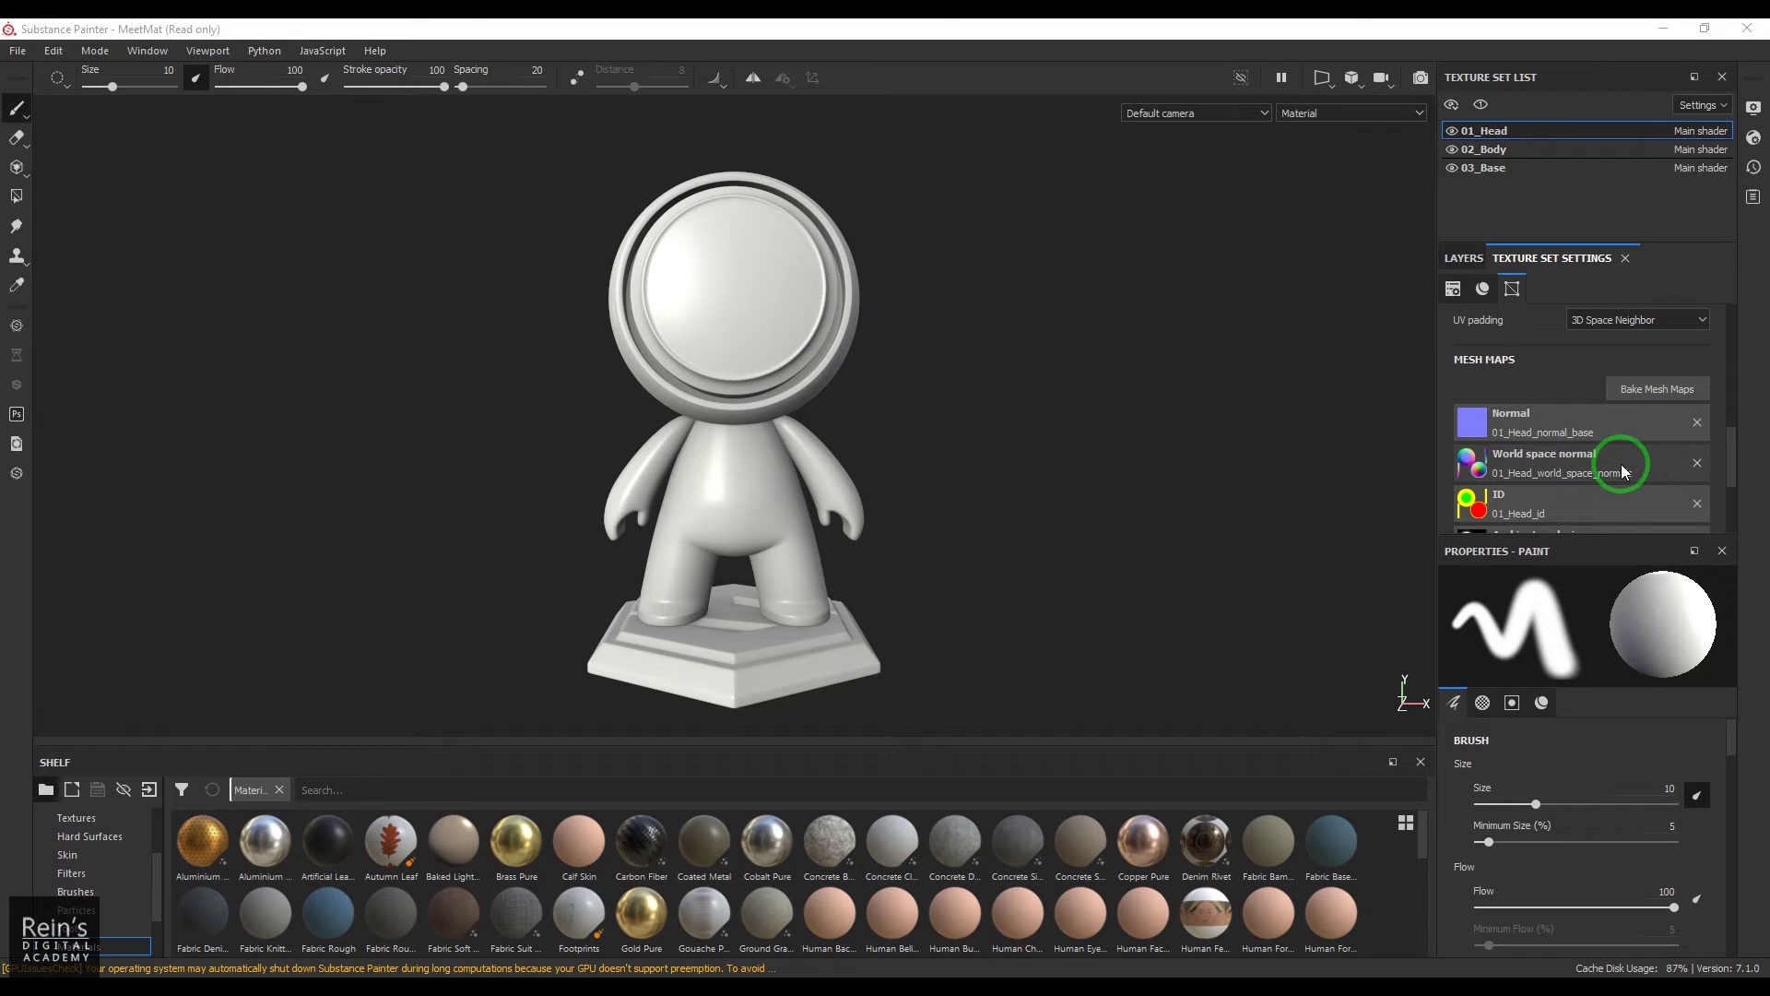
- Preview the baked Normal map in the viewport and rotate the model slightly
scroll(1617, 466, down, 3)
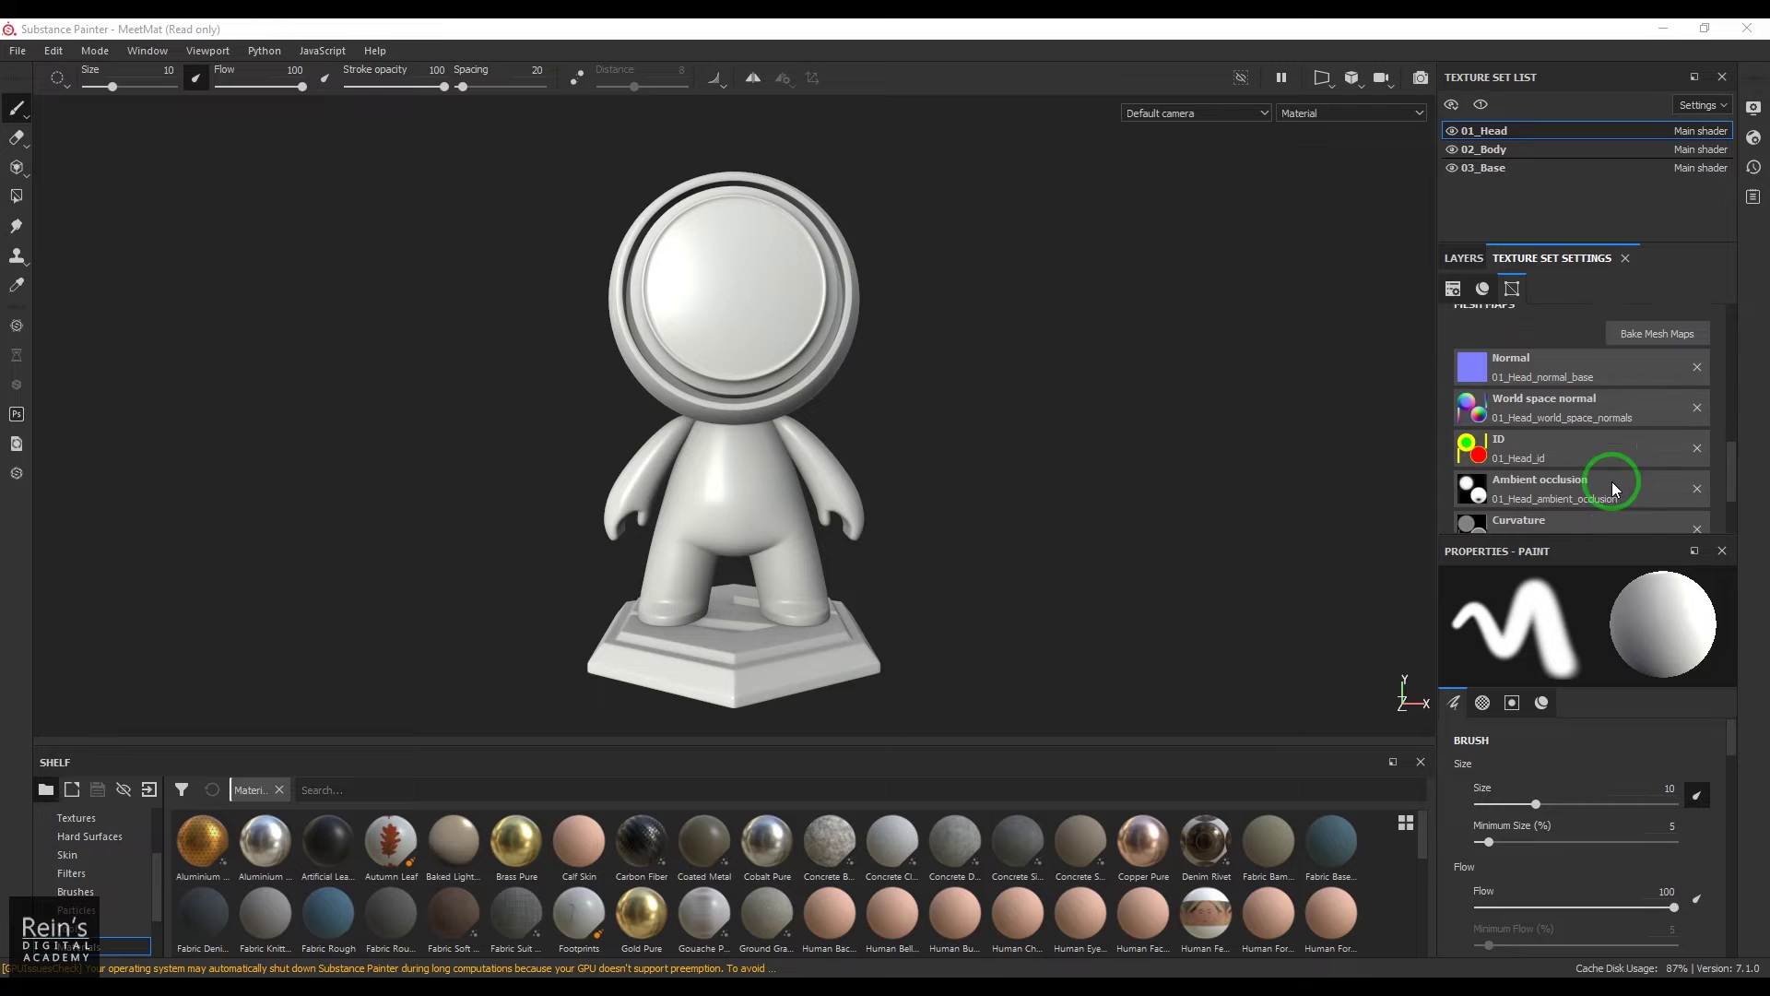
scroll(1613, 489, up, 3)
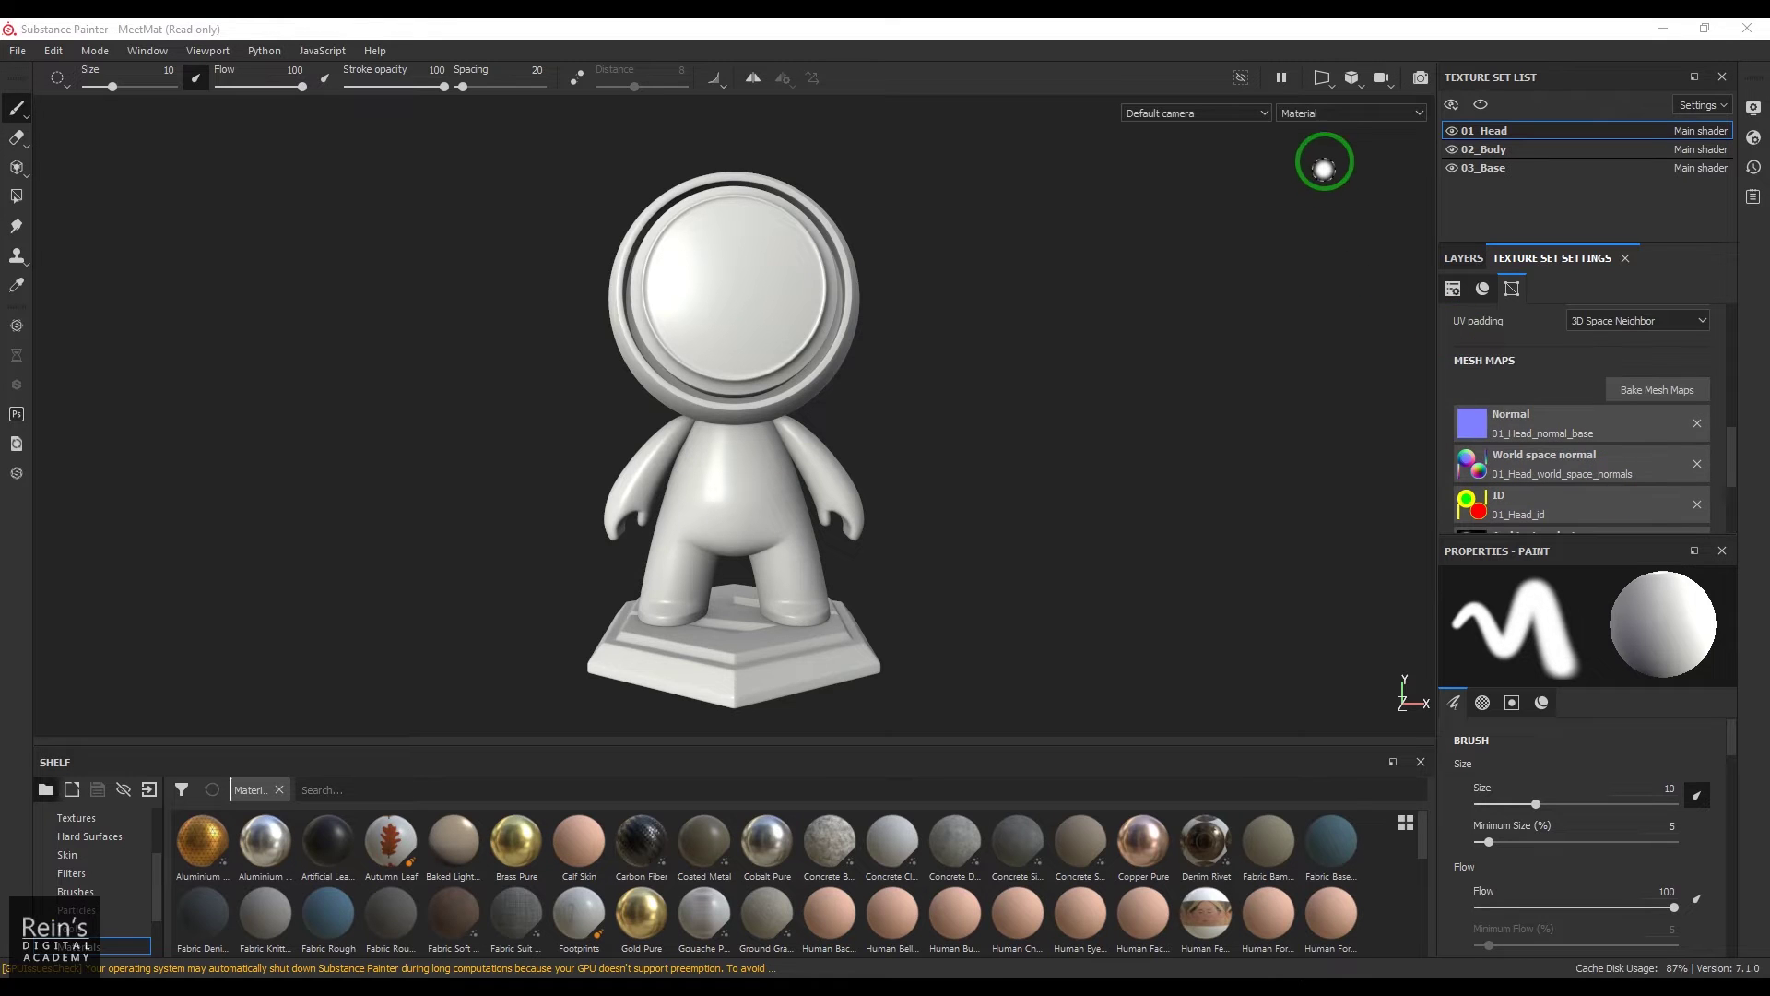
click(1342, 113)
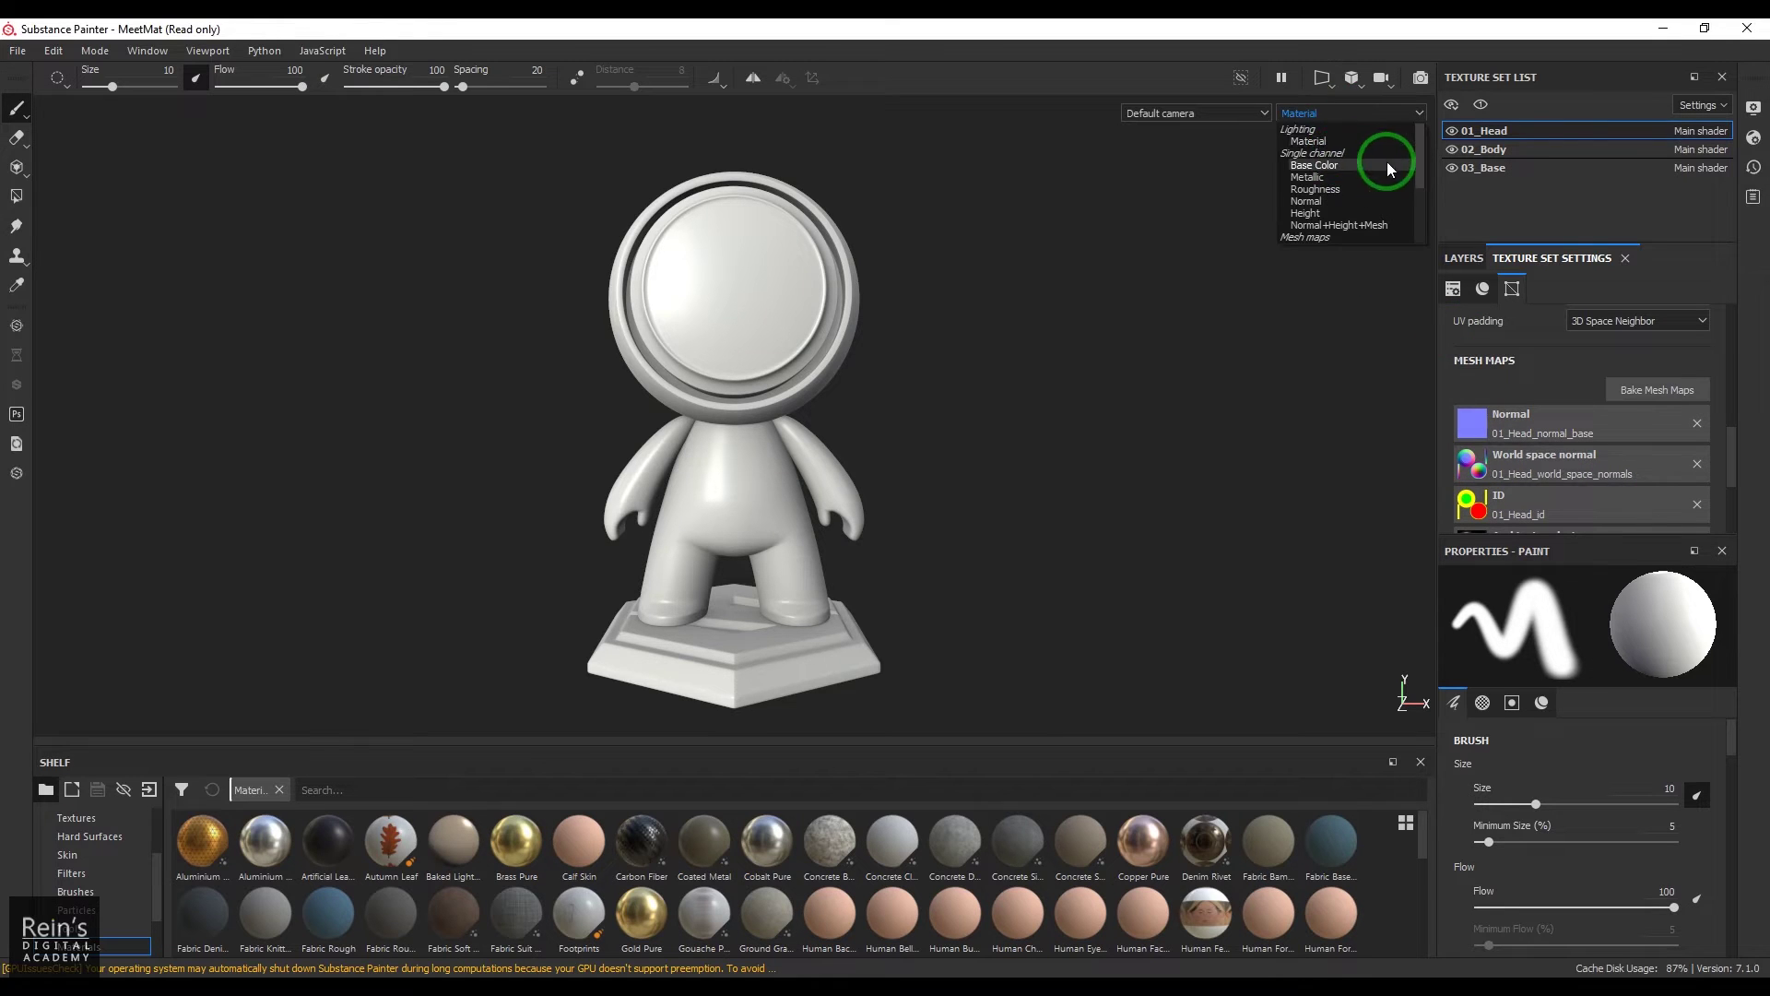
drag(1419, 149, 1416, 188)
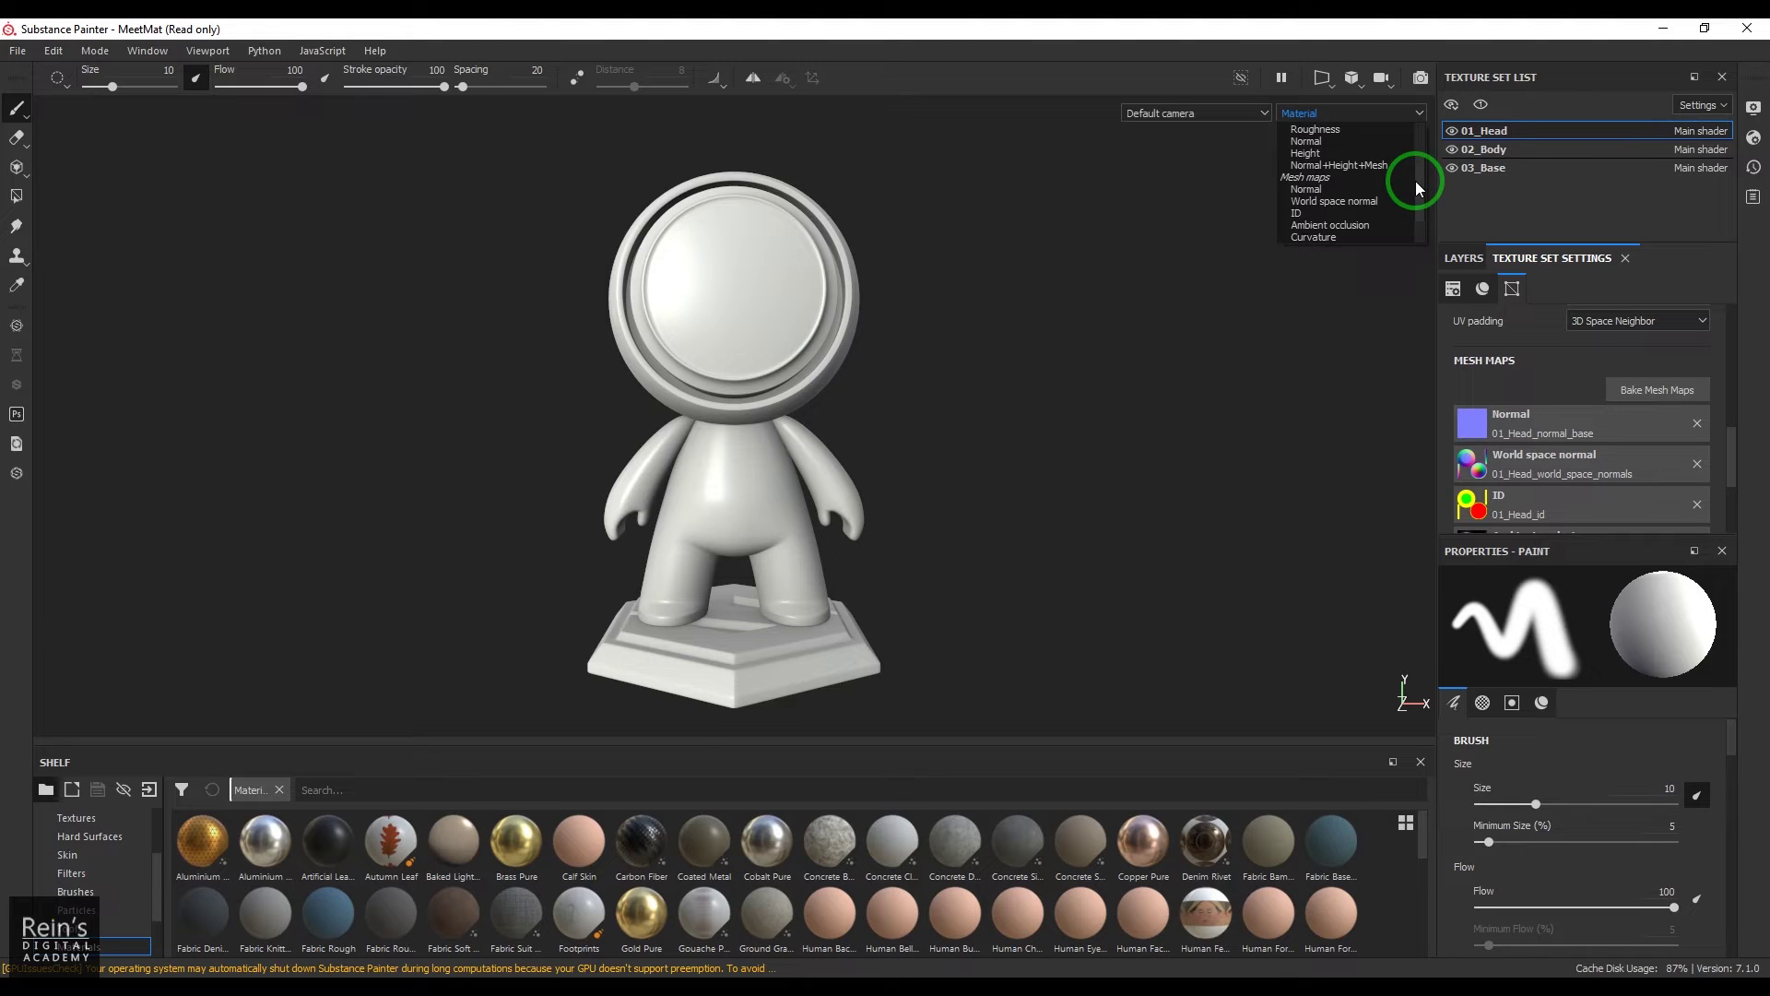
click(1347, 190)
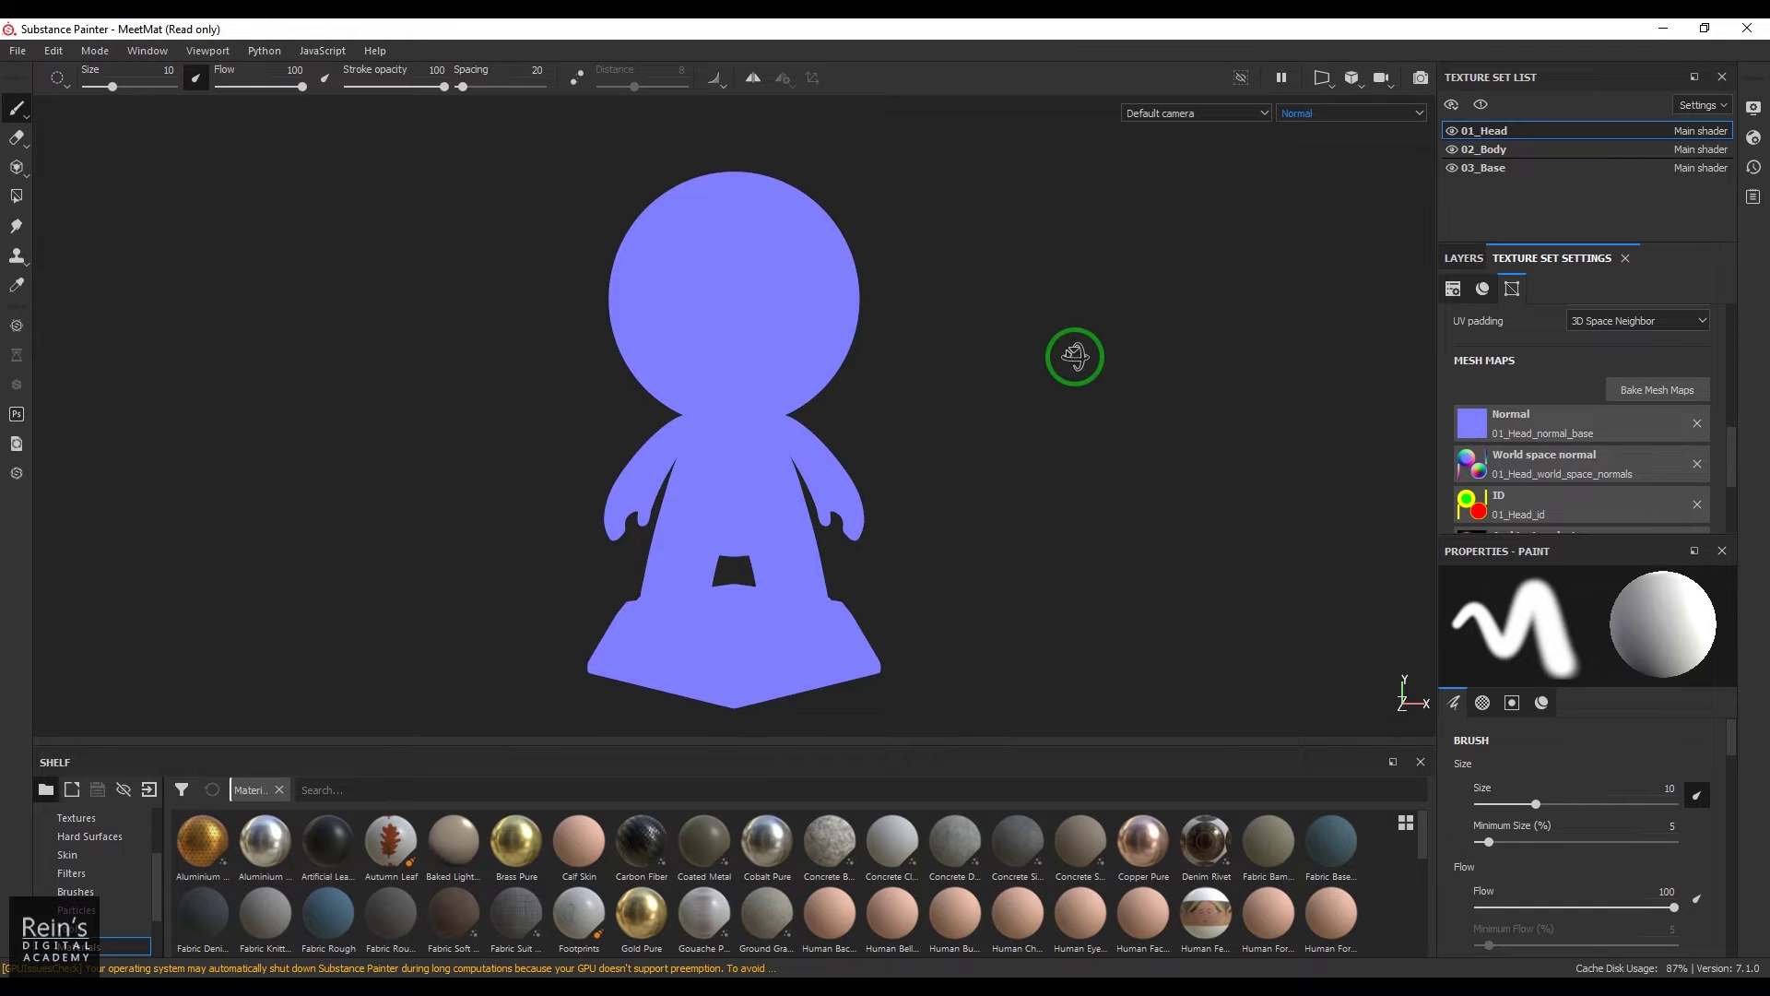
alt+drag(1067, 356, 1008, 367)
- Switch the viewport to the World space normal map and orbit through side and front views
click(1297, 112)
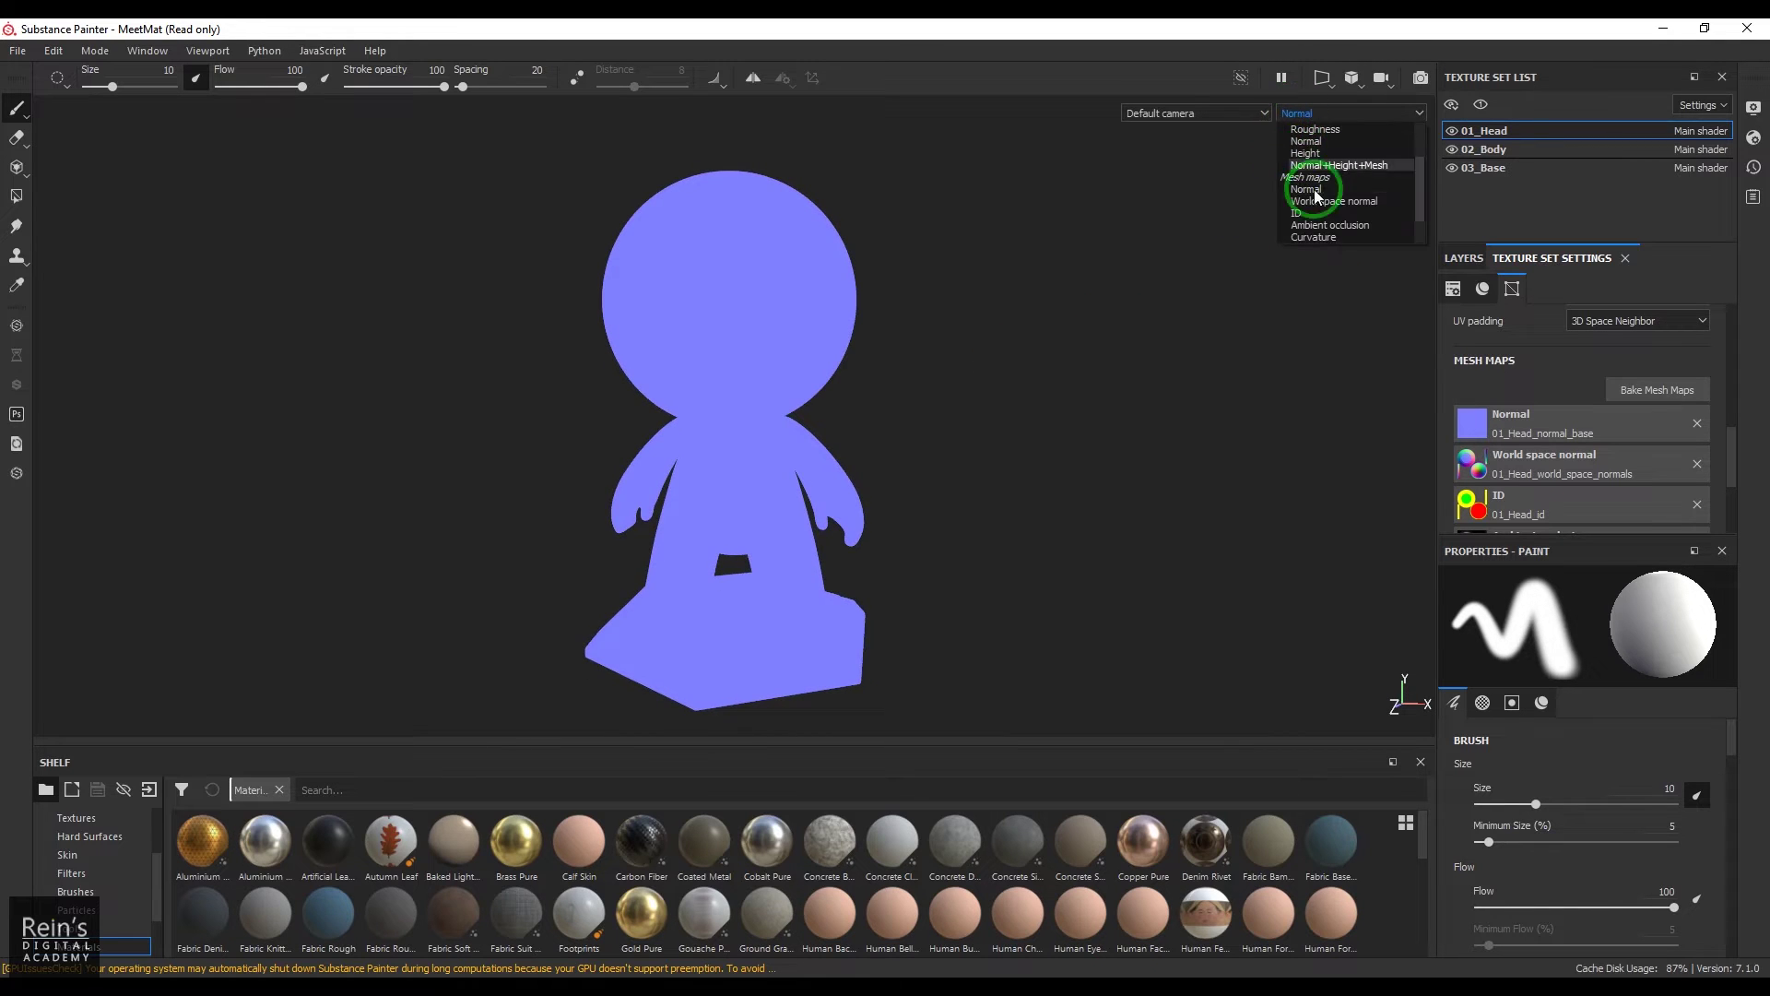
click(1319, 202)
mouse_move(1064, 380)
alt+mouse_down()
mouse_move(922, 416)
mouse_move(1059, 403)
alt+mouse_up()
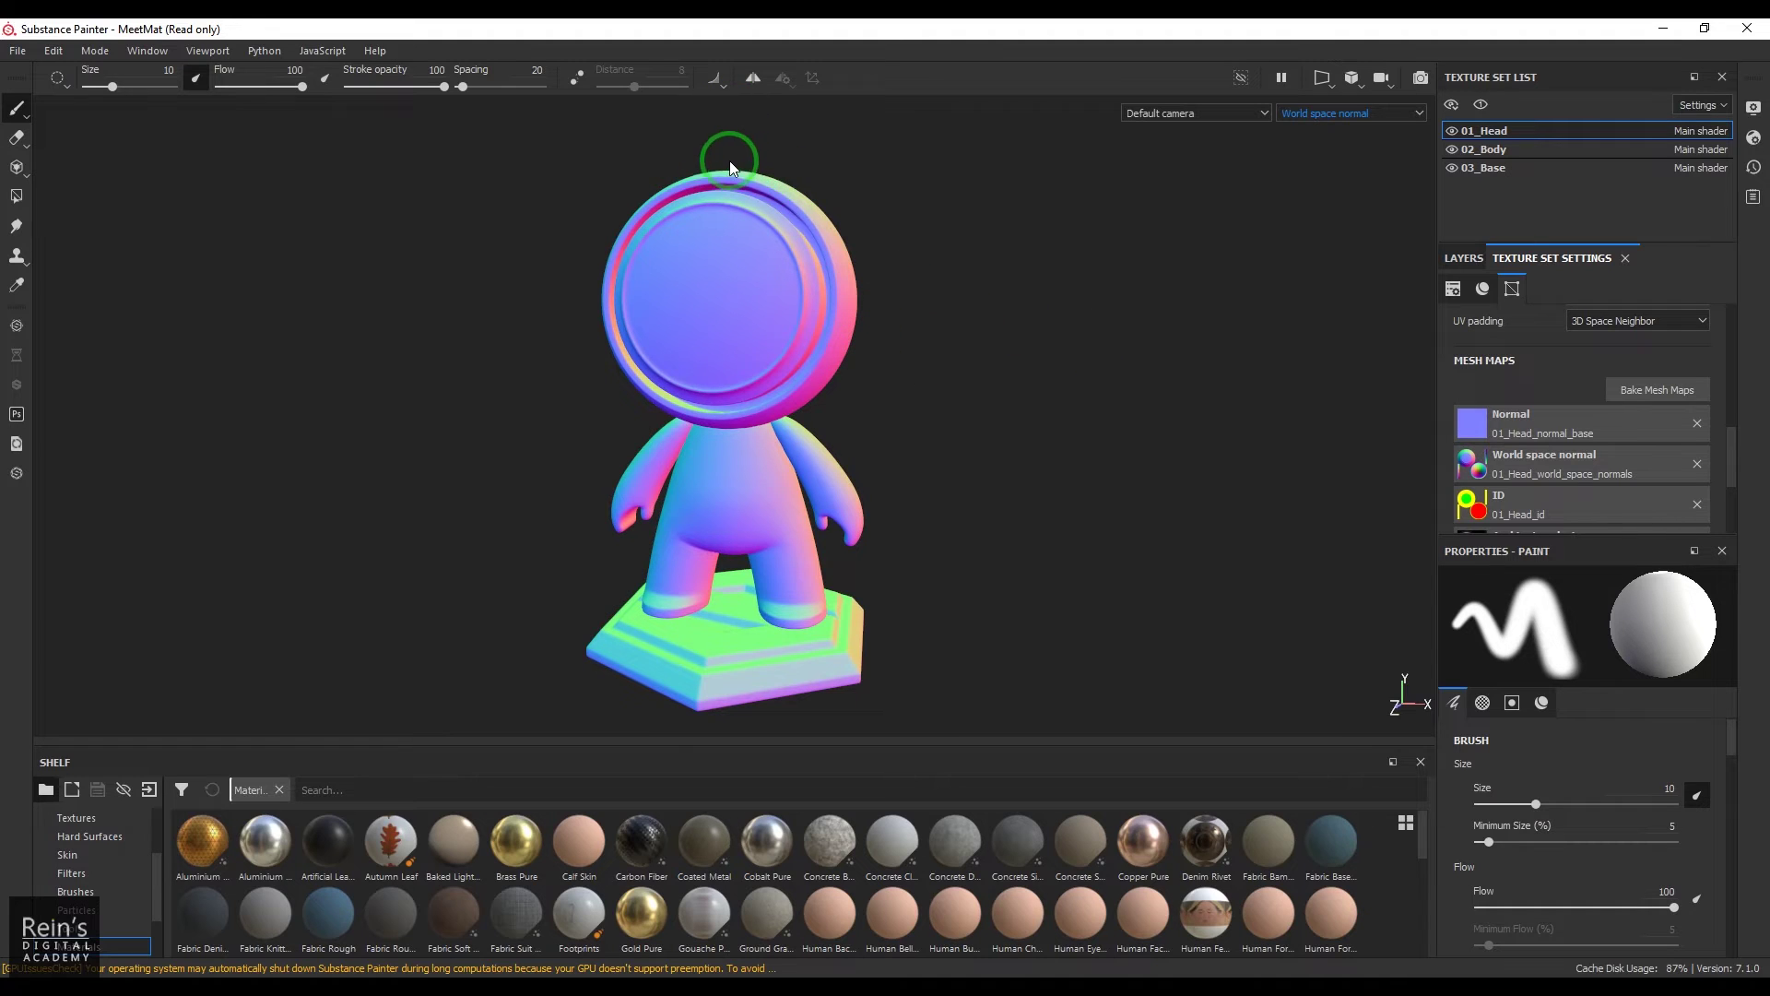
alt+drag(736, 166, 512, 415)
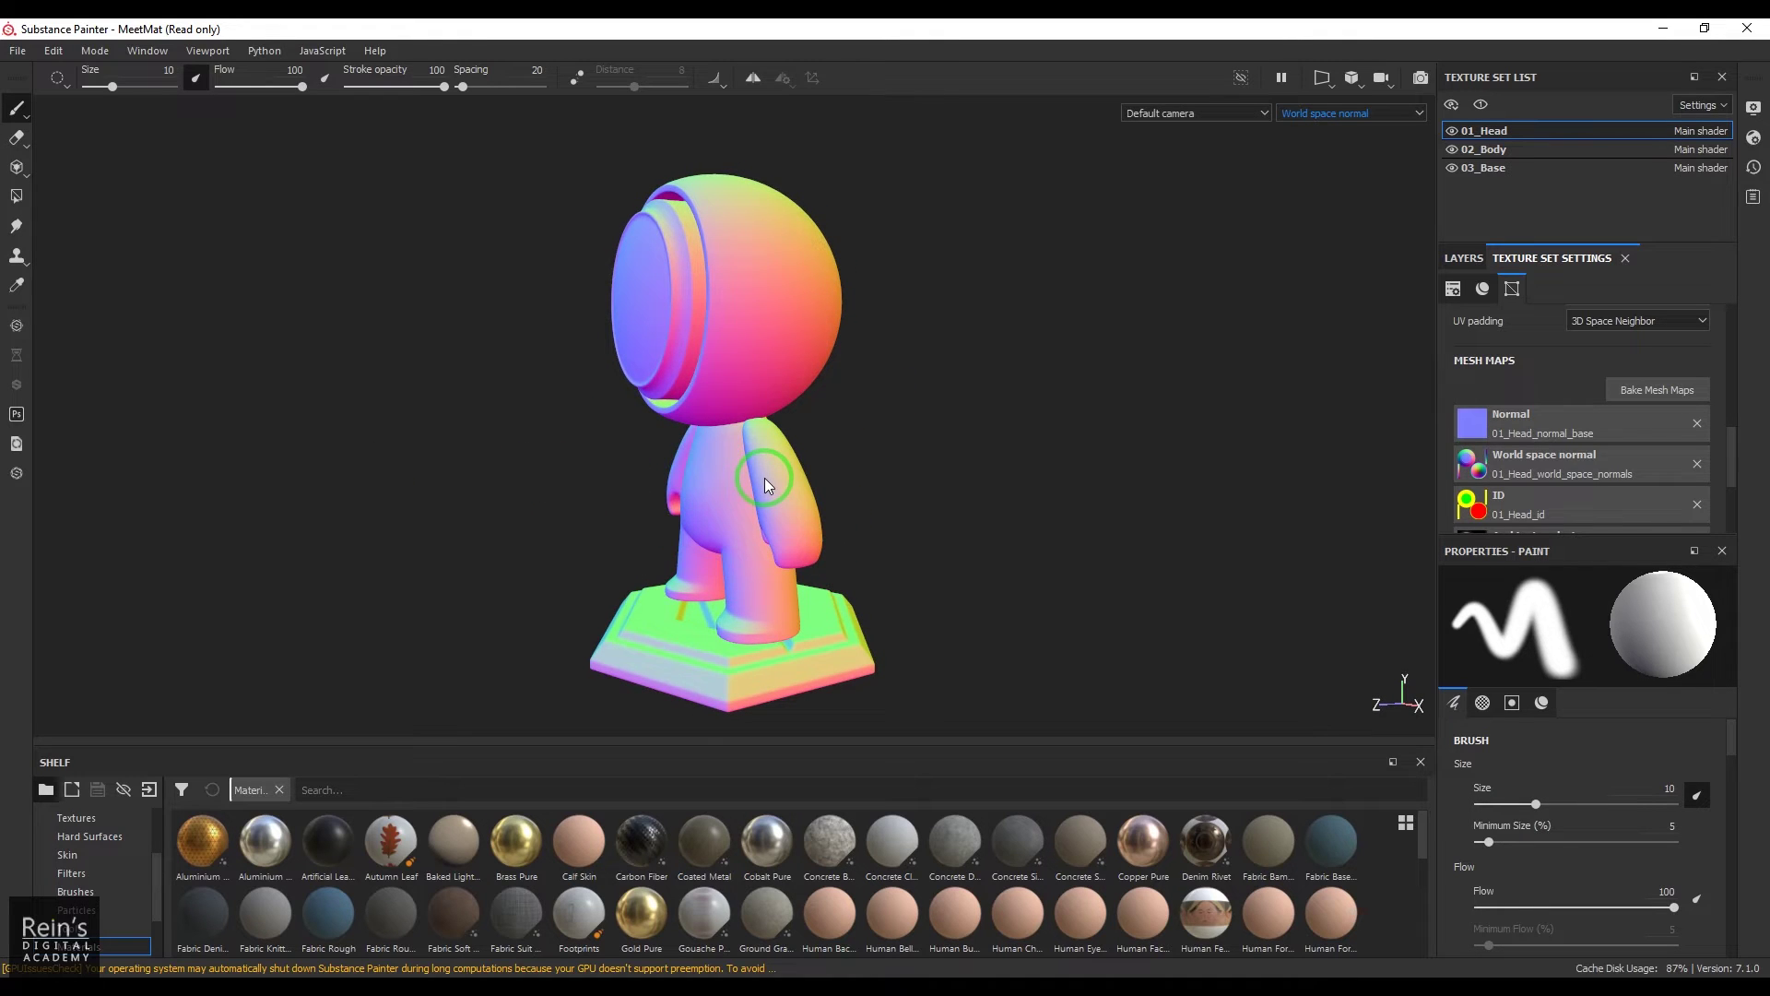
alt+drag(771, 357, 1049, 358)
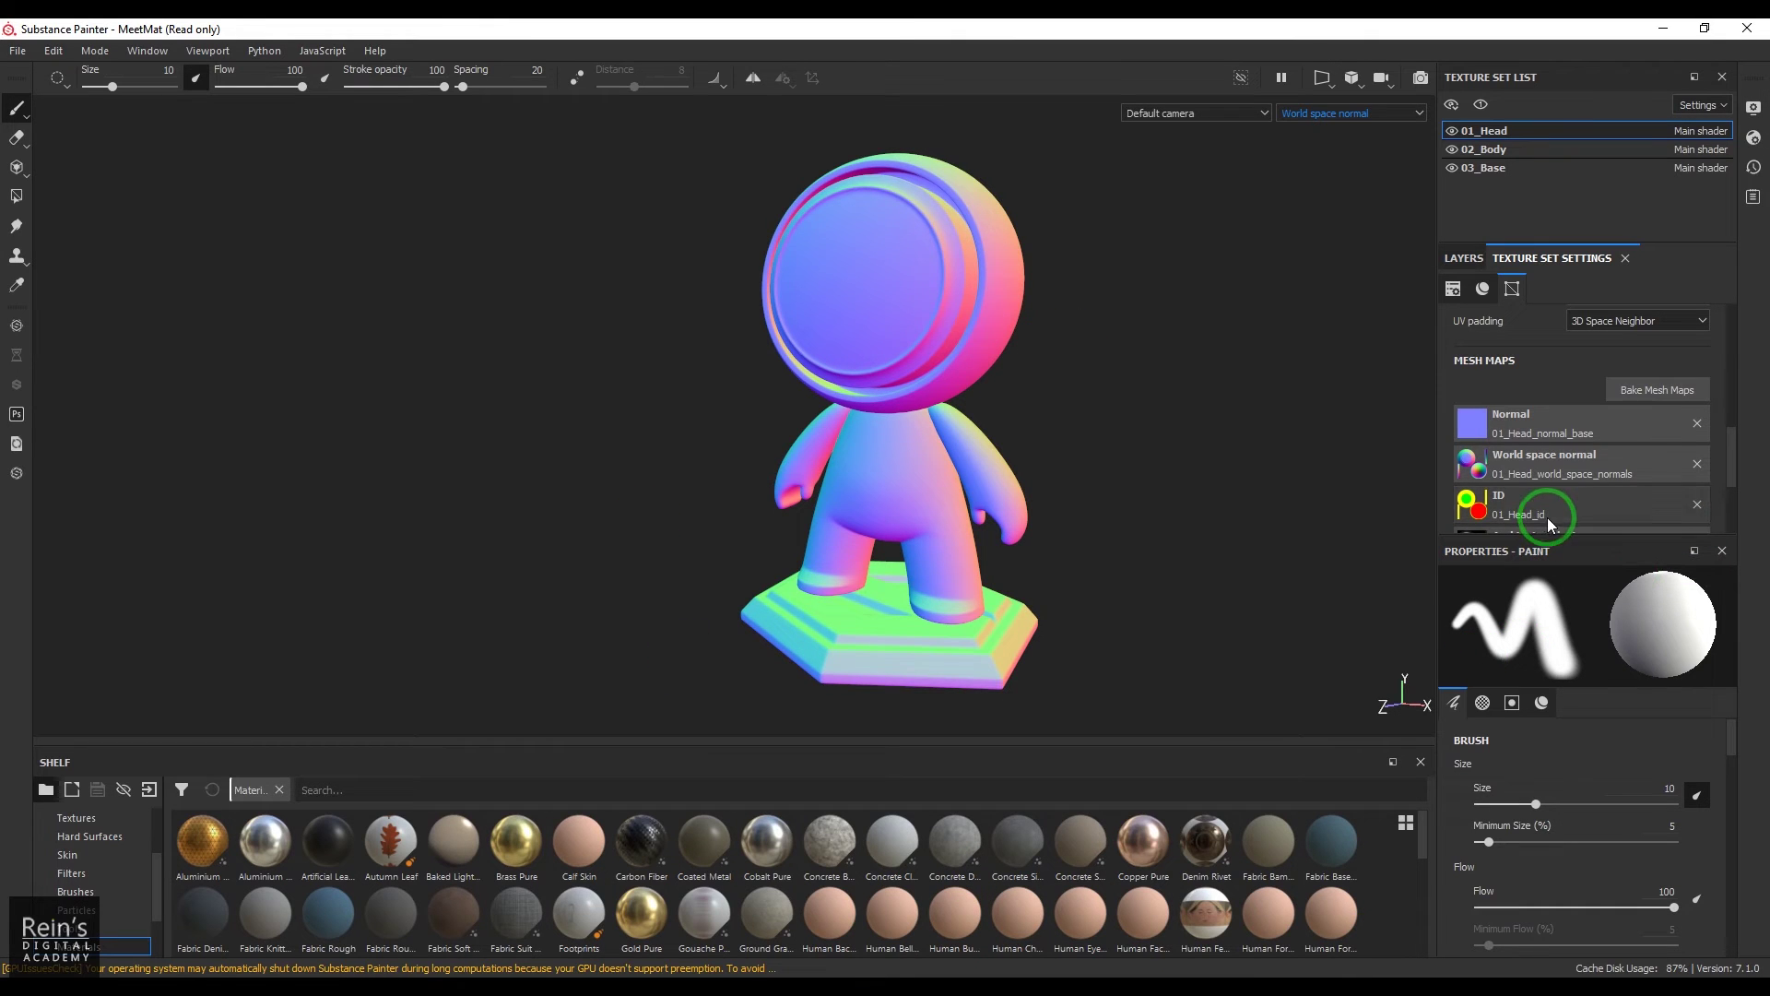
click(1327, 114)
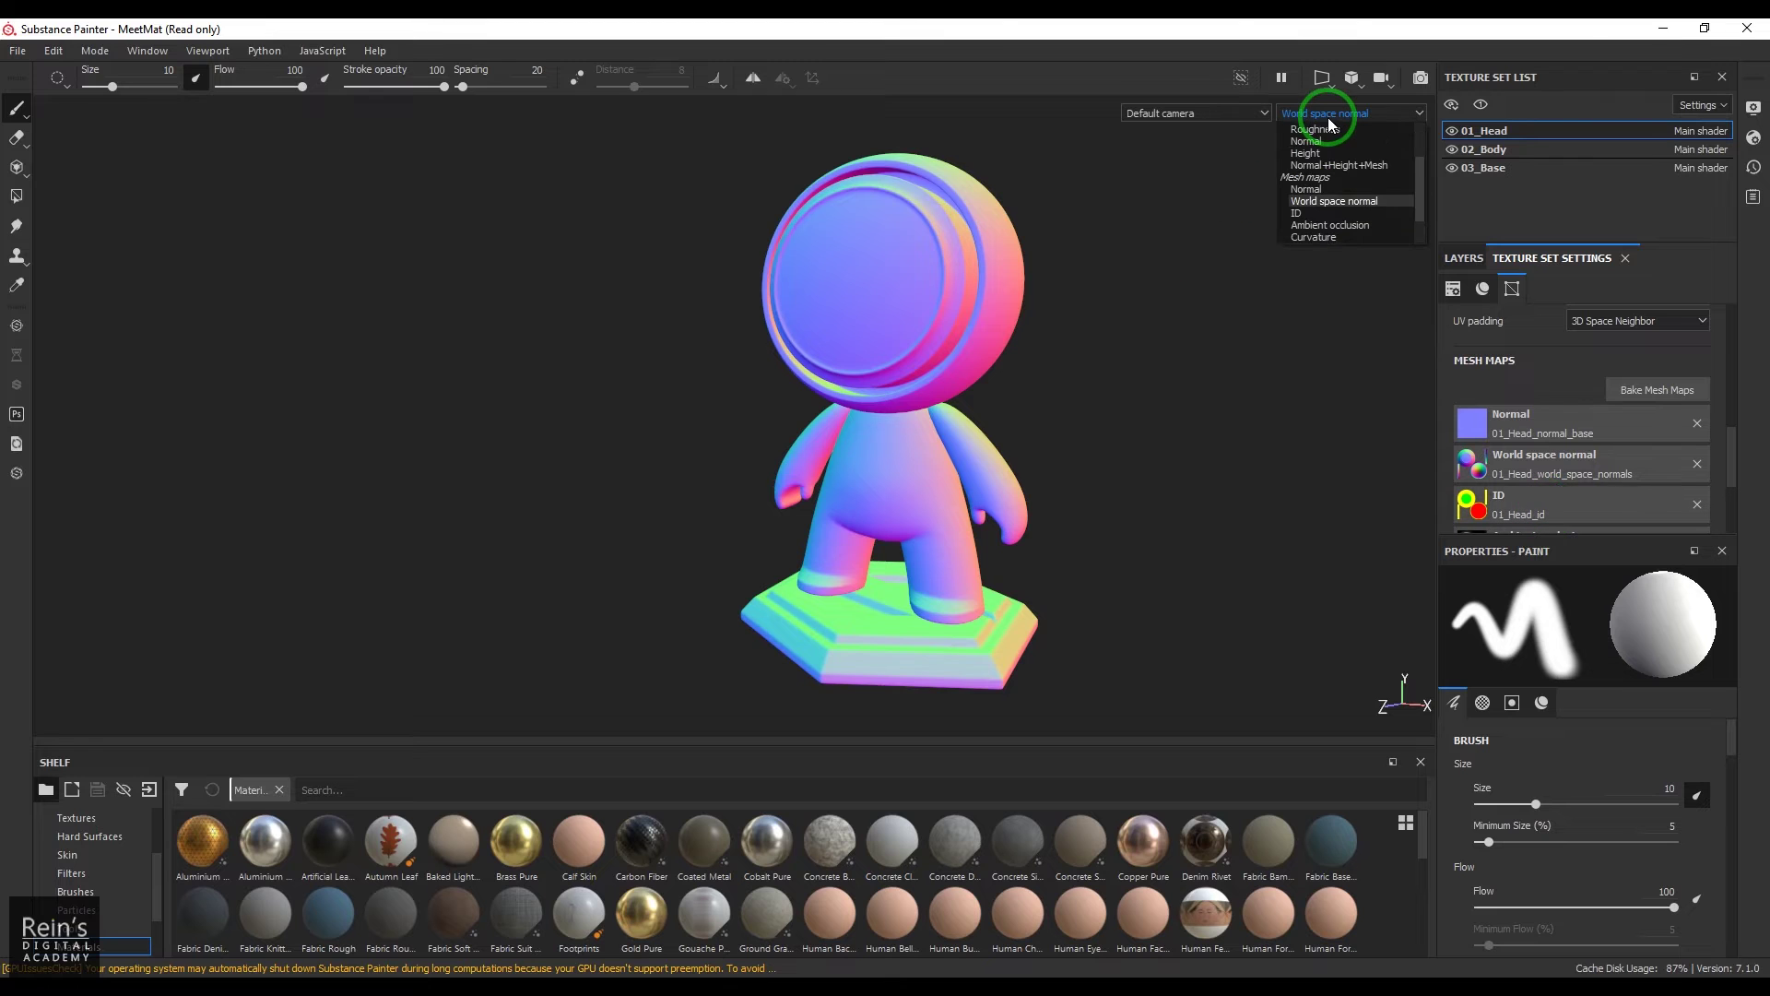
- Preview the baked ID map, then the Ambient occlusion map, zooming in on the model
click(1328, 213)
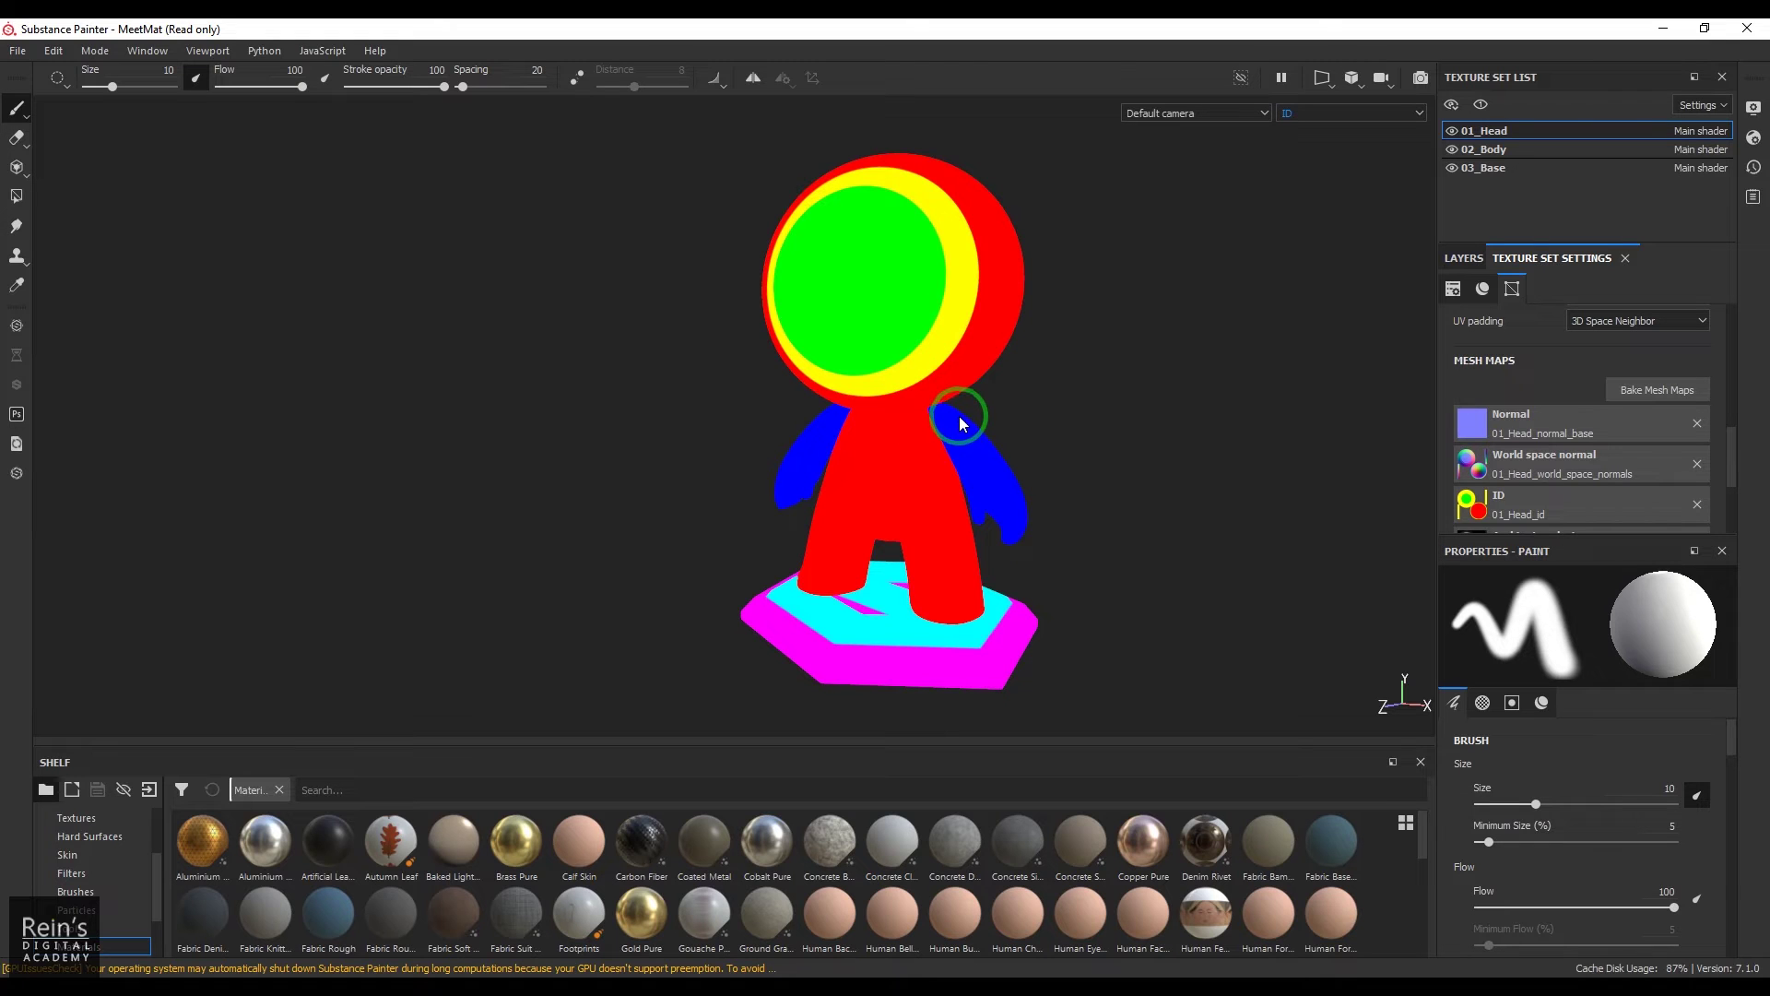
click(1289, 149)
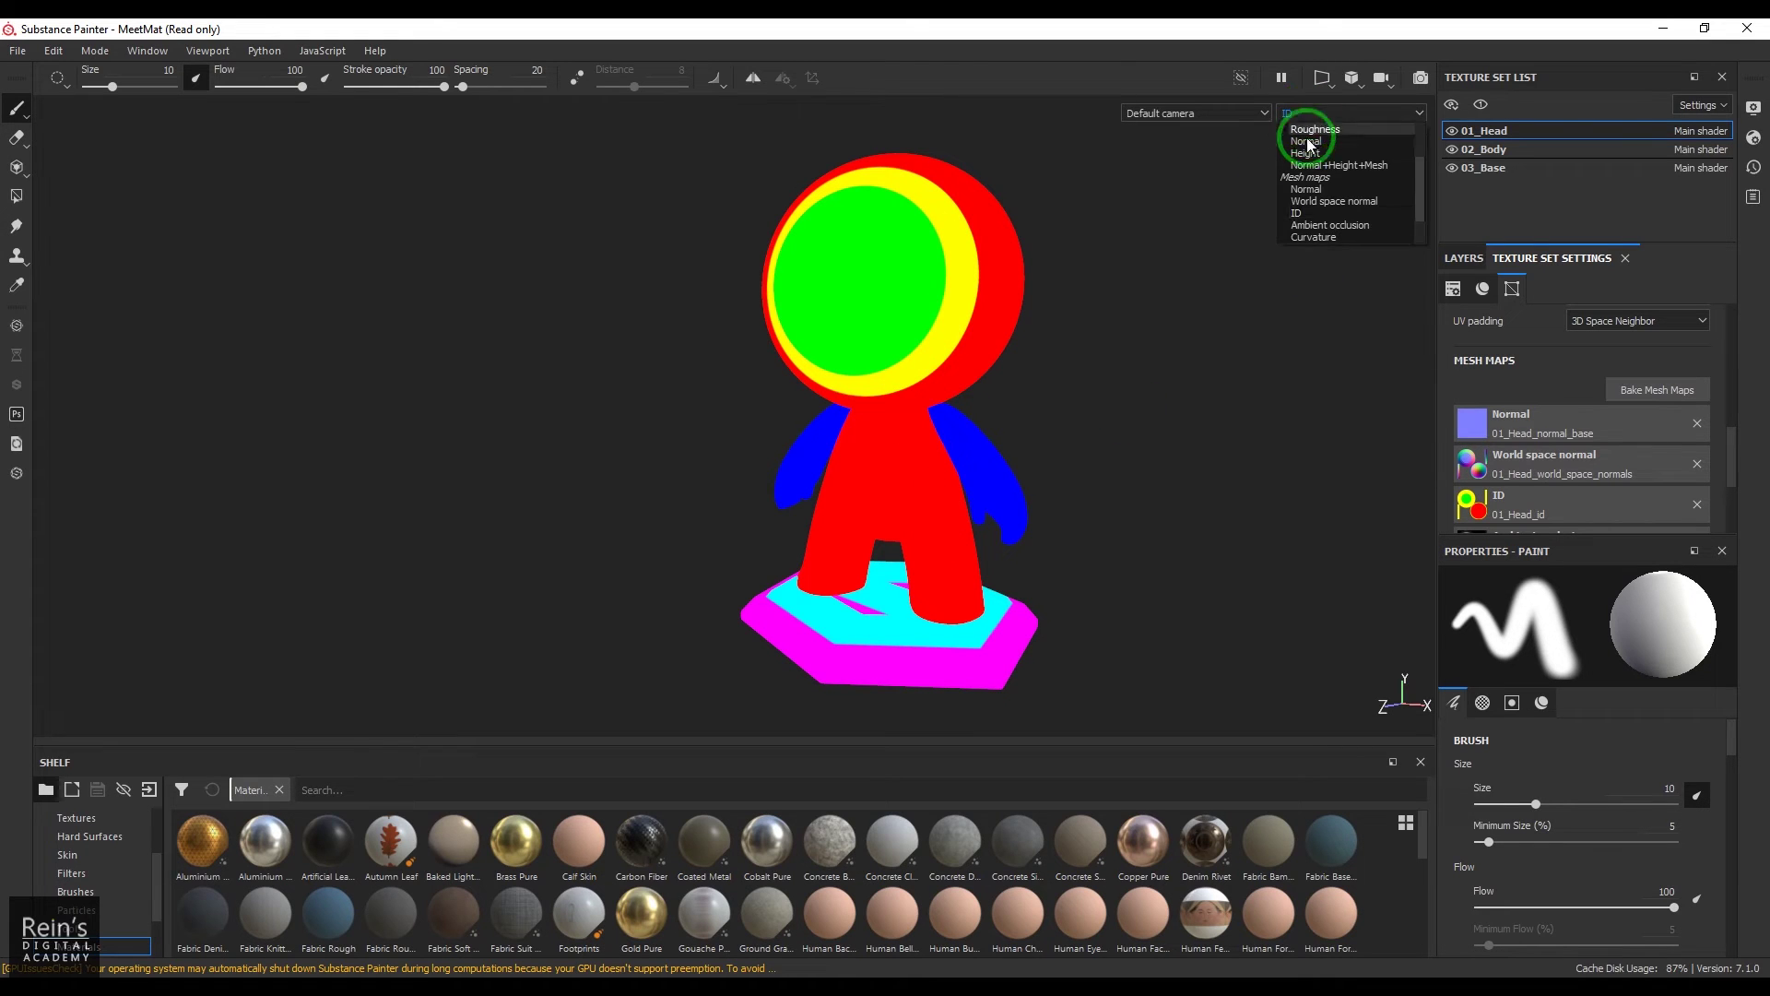
click(1327, 226)
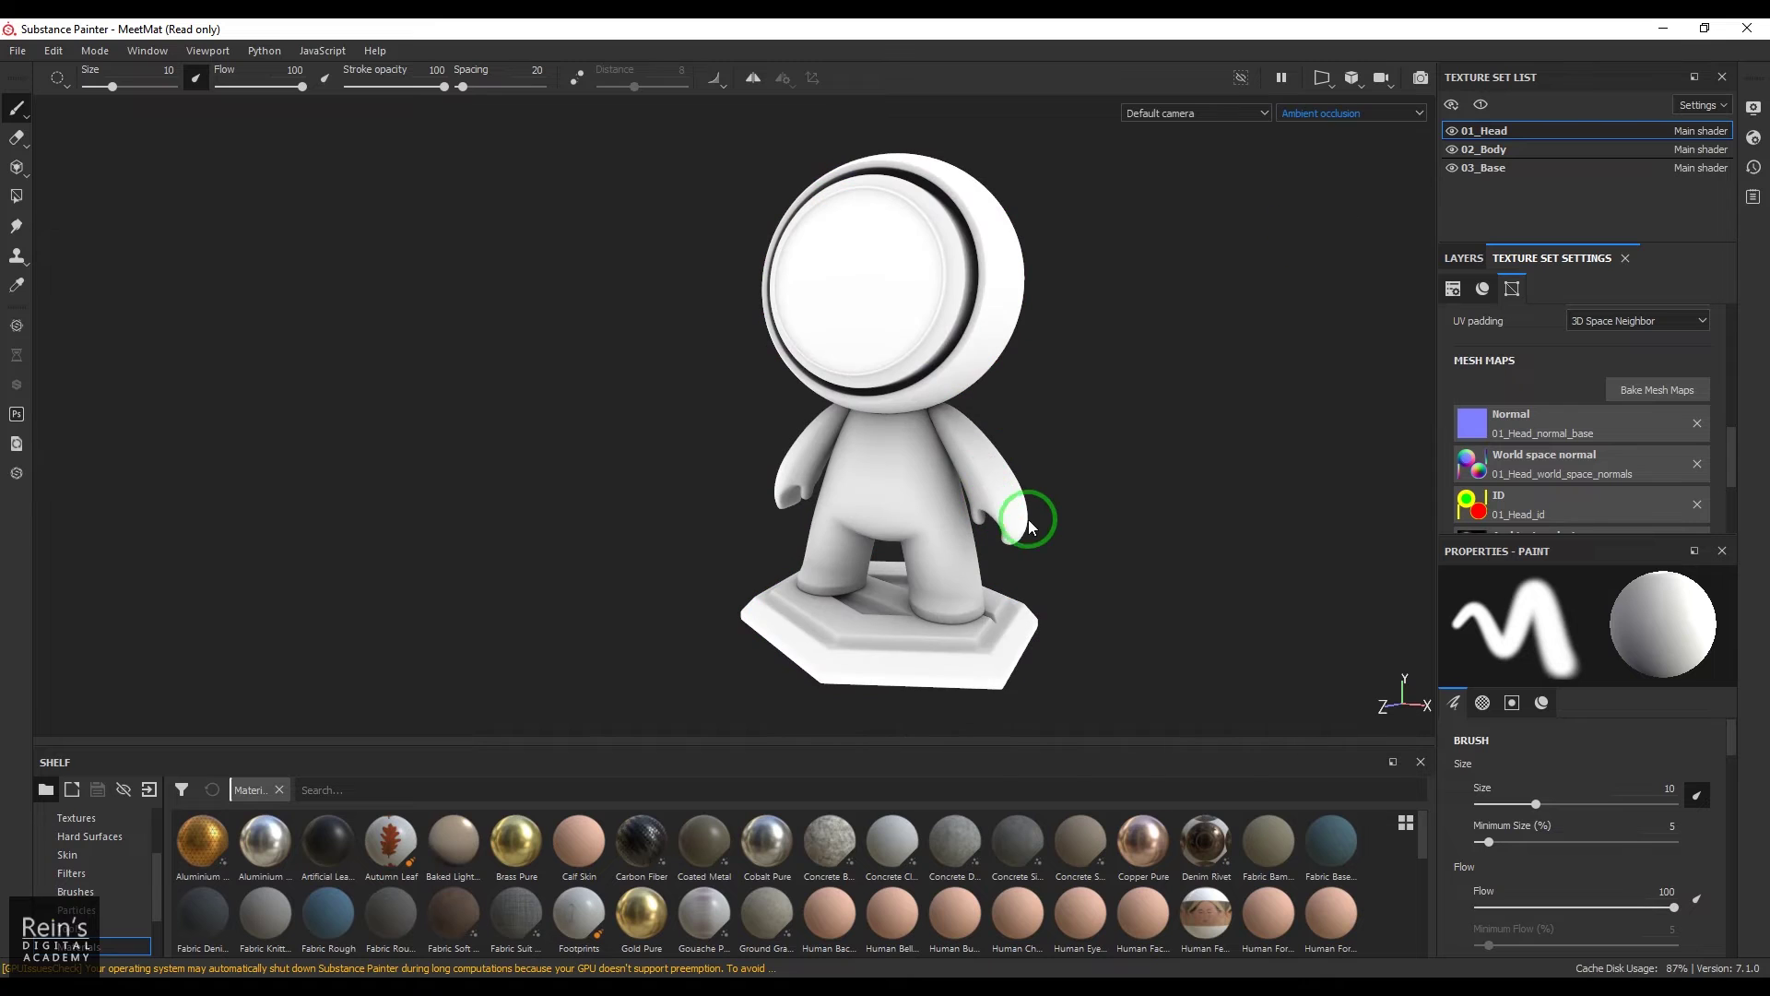
scroll(1041, 516, up, 3)
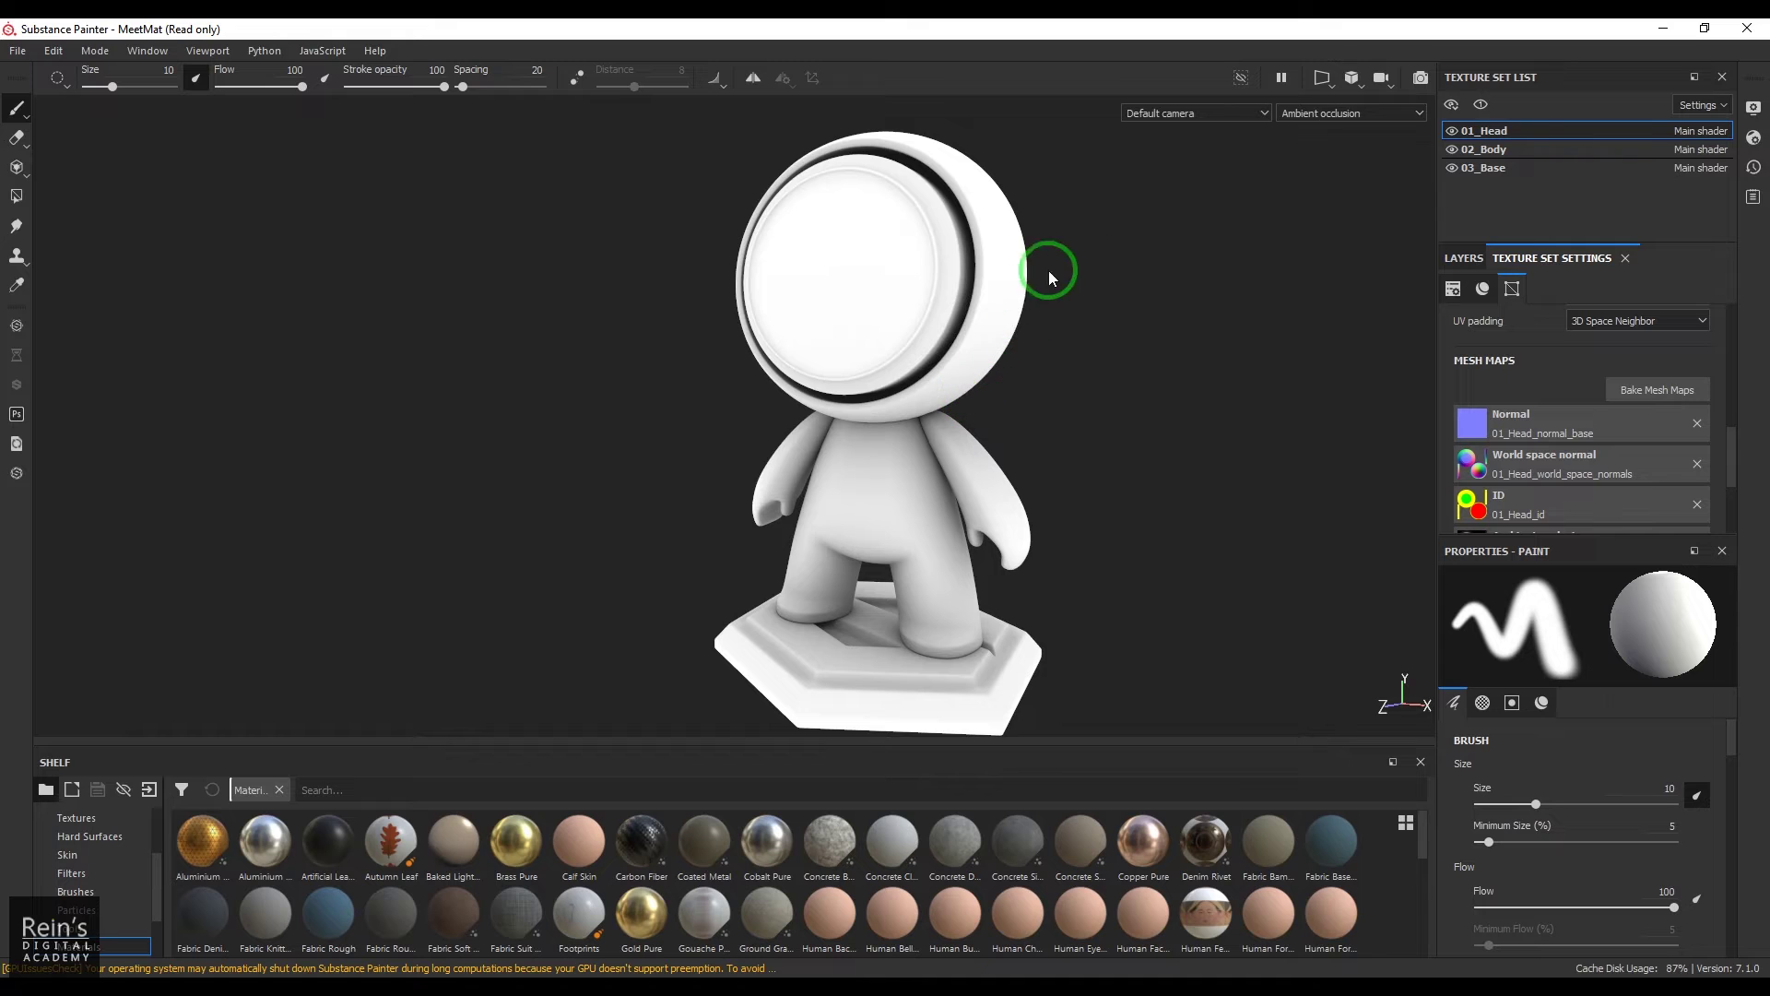
click(1329, 114)
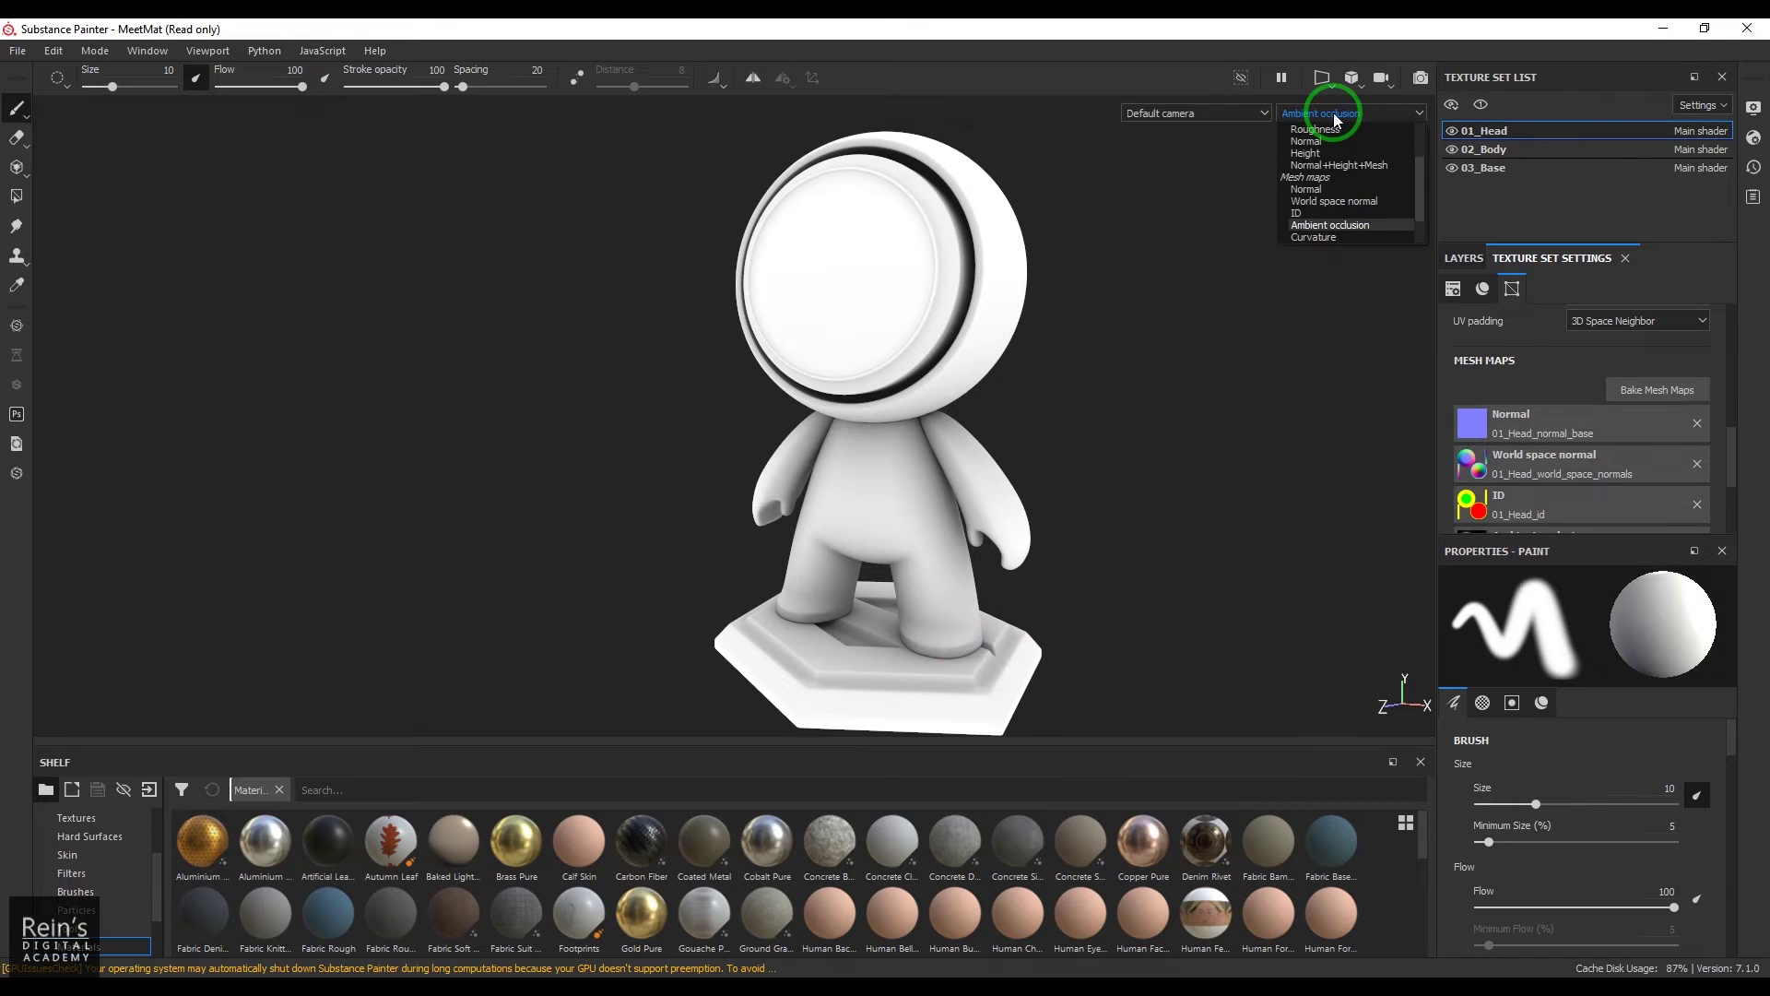
- Preview the Curvature map and zoom and pan in on the base corner's highlighted edges
click(1348, 201)
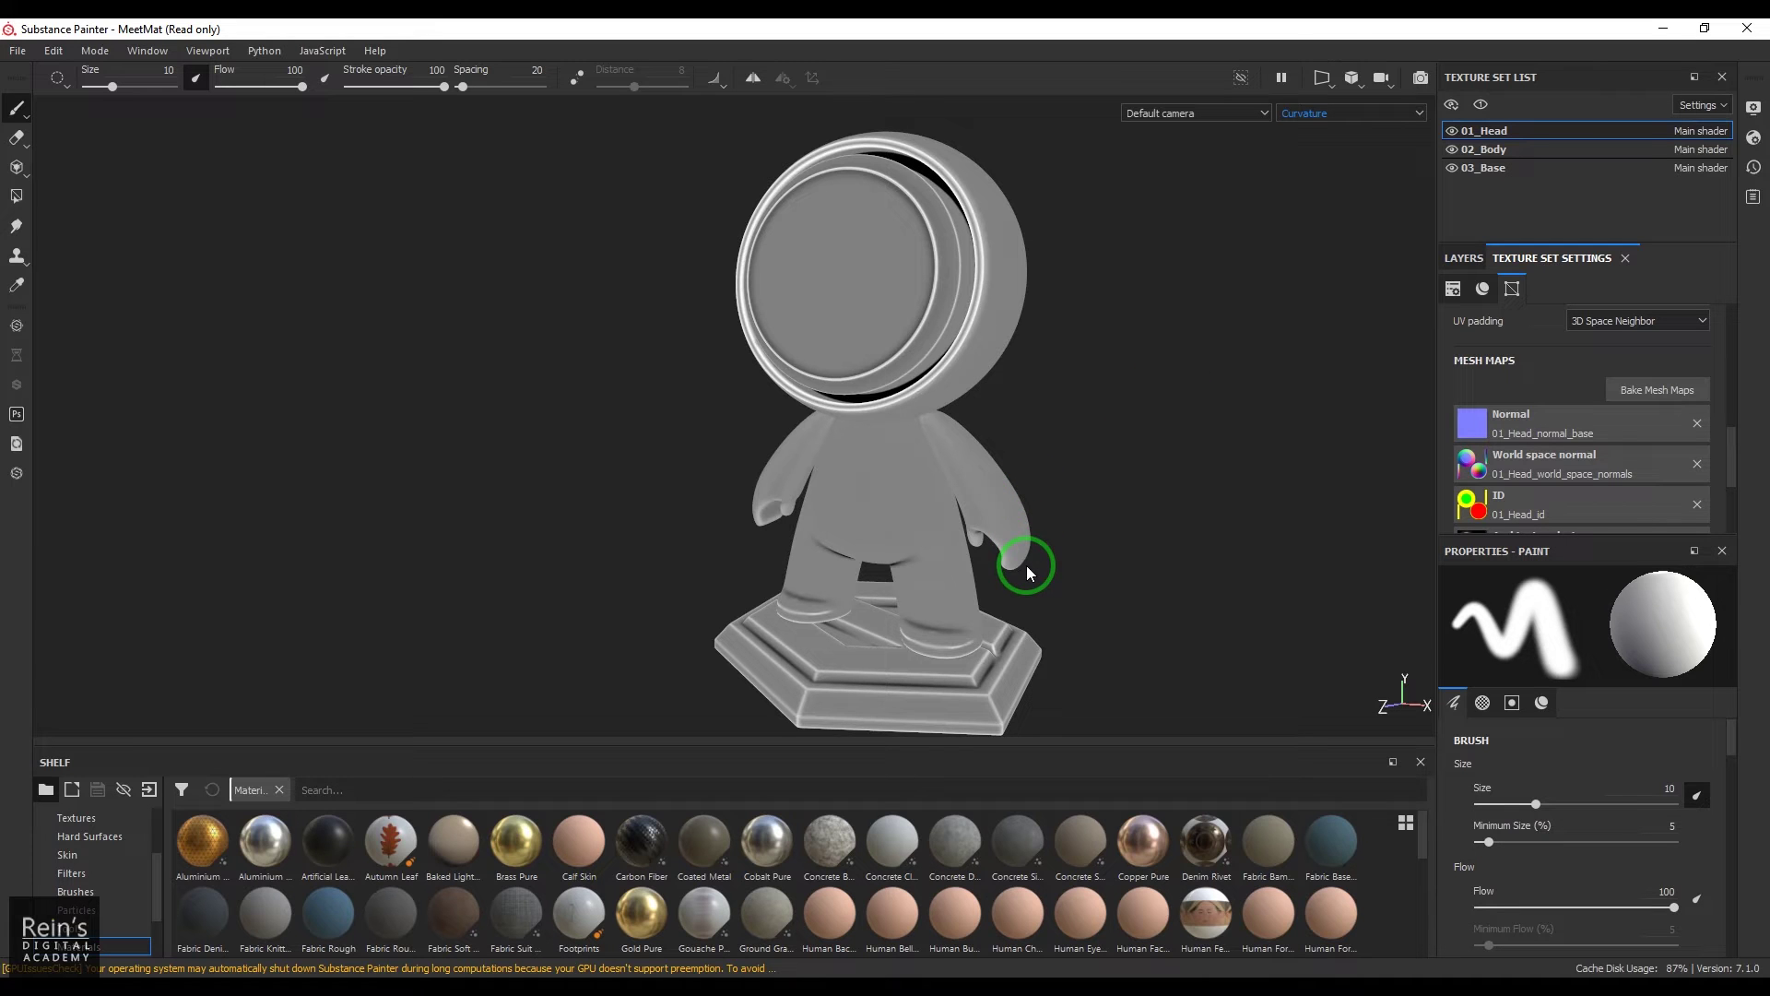
alt+middle_drag(999, 671, 981, 456)
scroll(994, 492, up, 5)
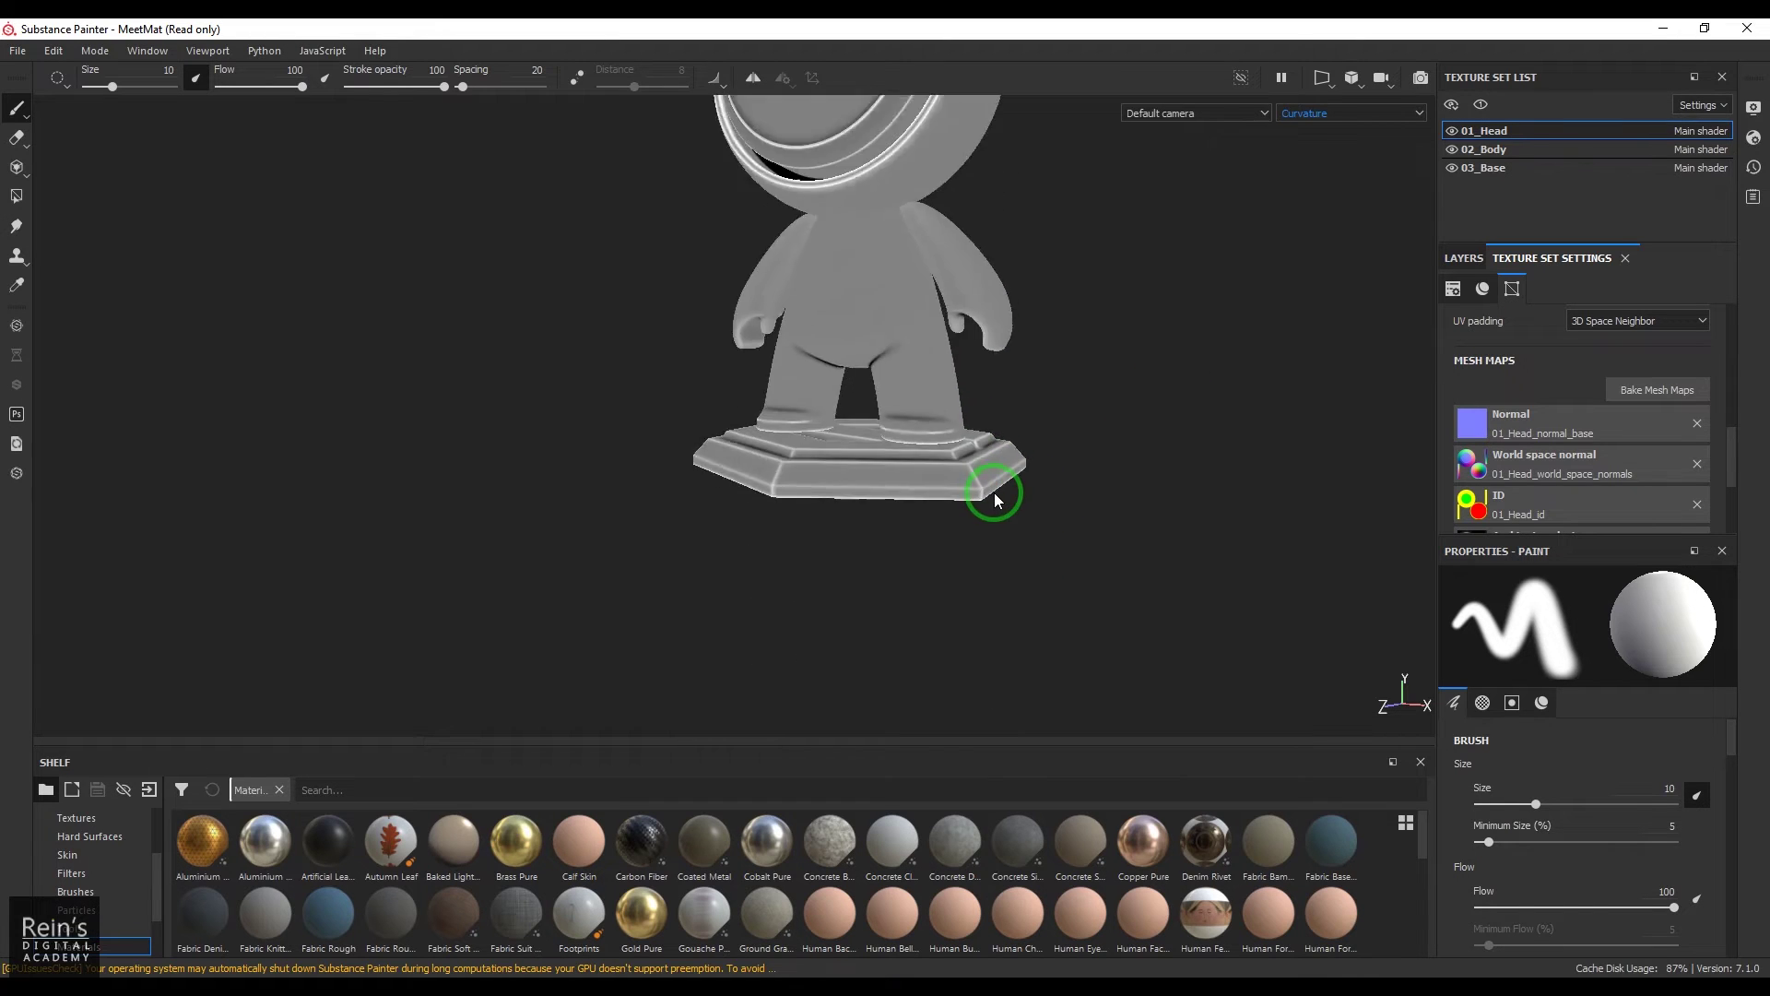
scroll(994, 492, up, 3)
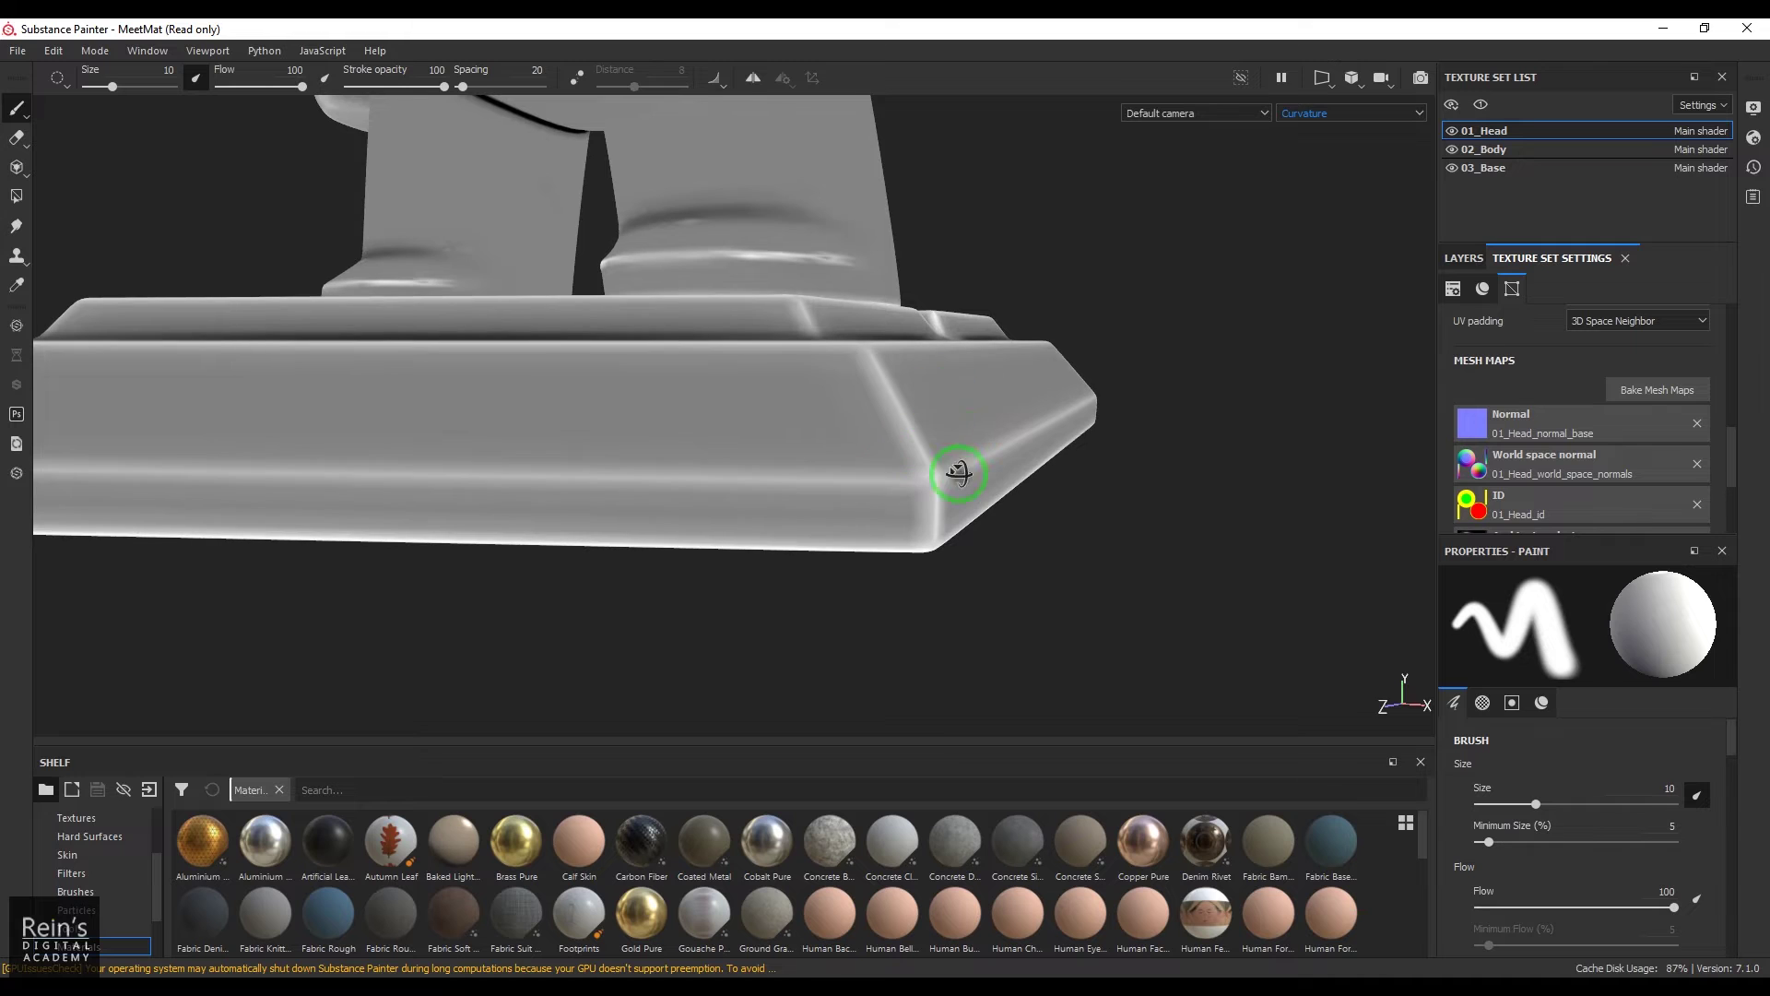
scroll(870, 451, up, 4)
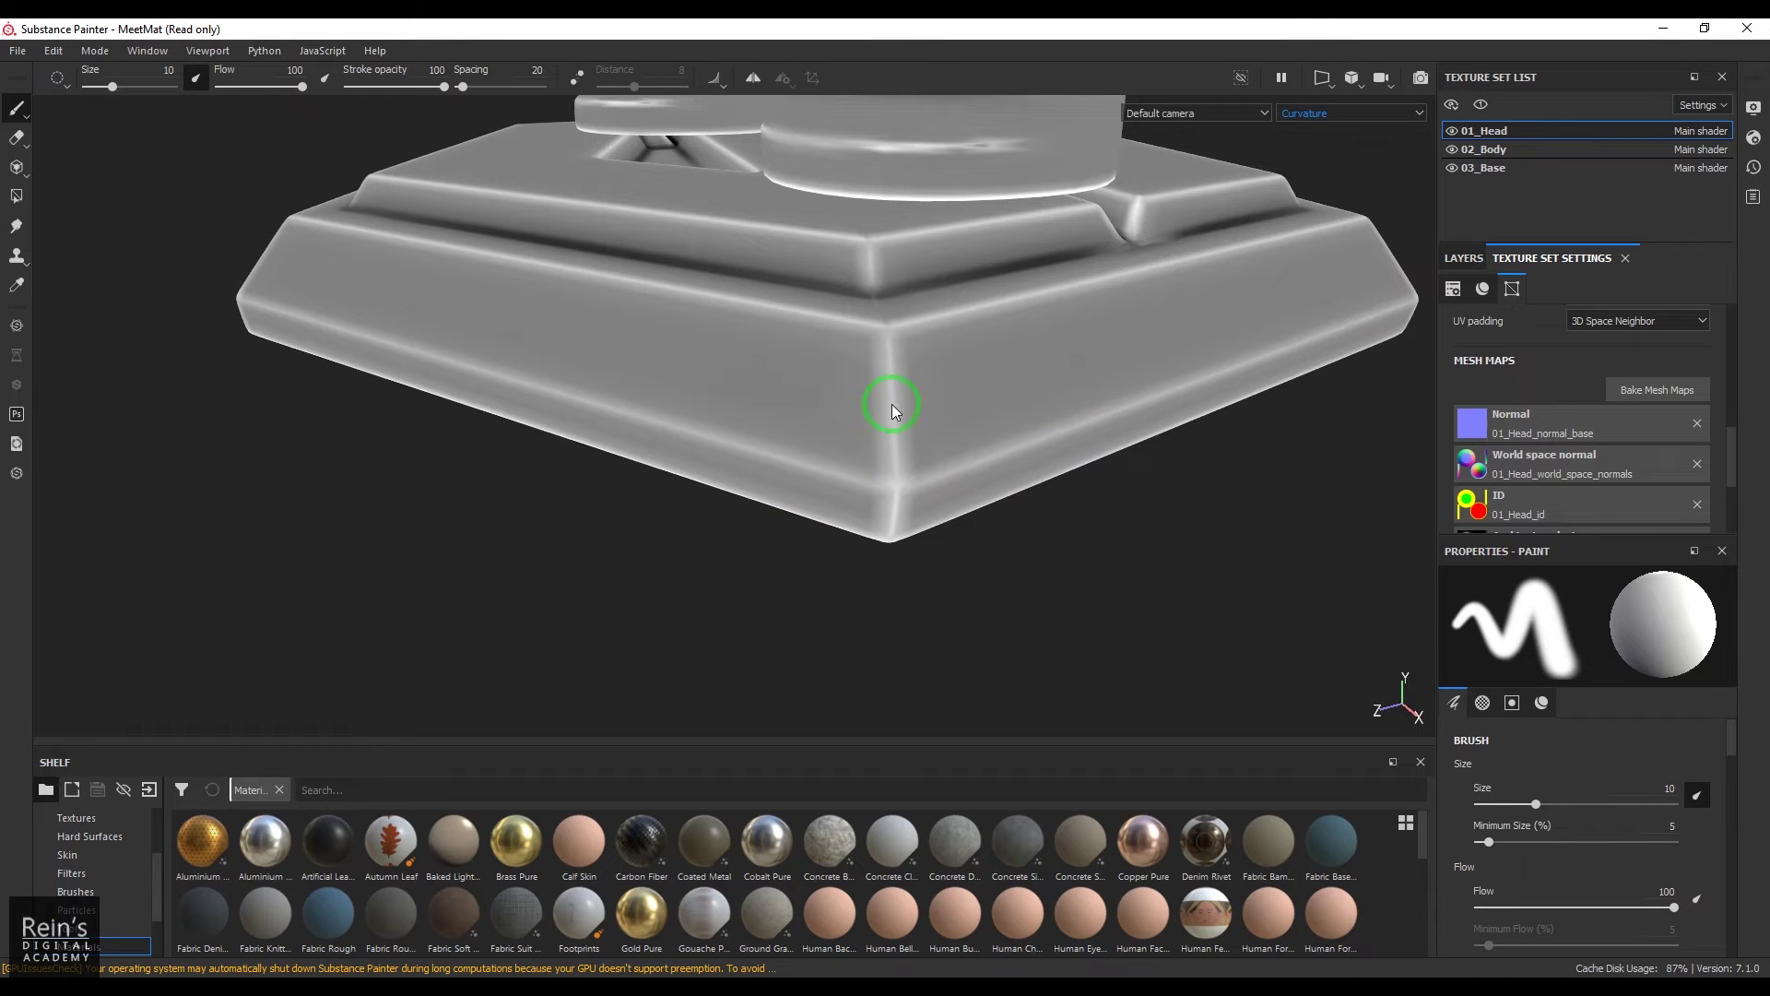
alt+middle_drag(920, 429, 922, 583)
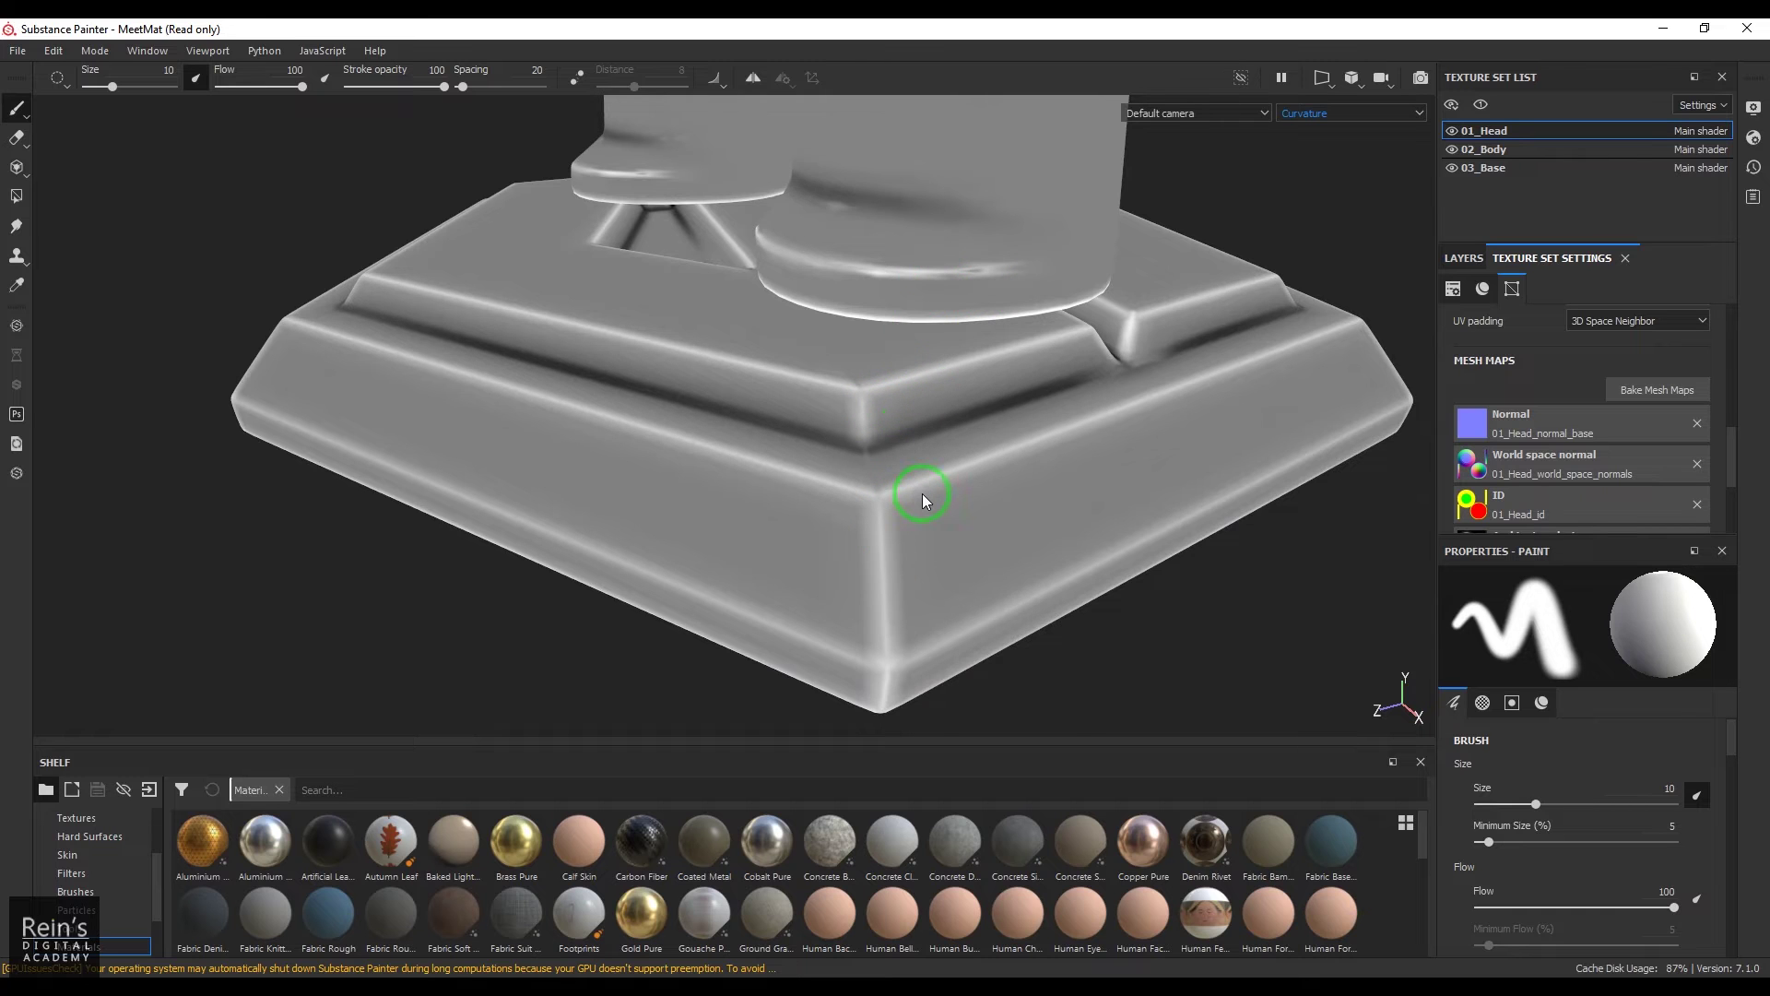
scroll(910, 474, down, 6)
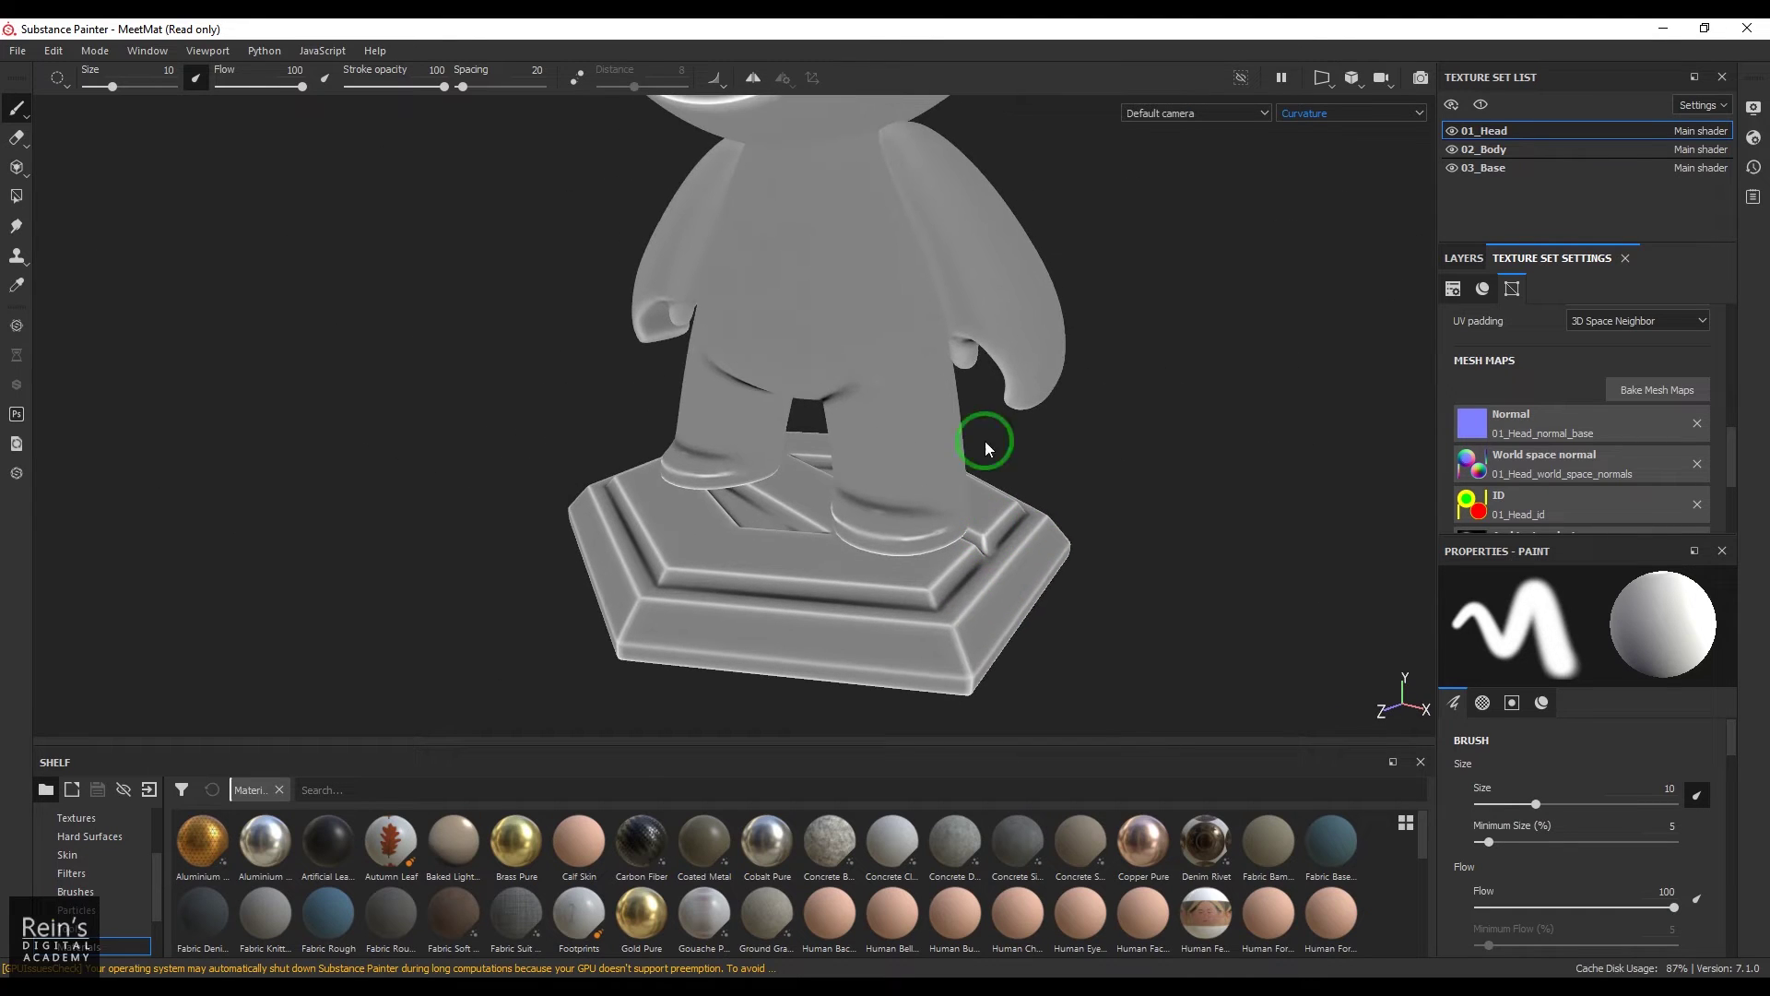
click(1324, 113)
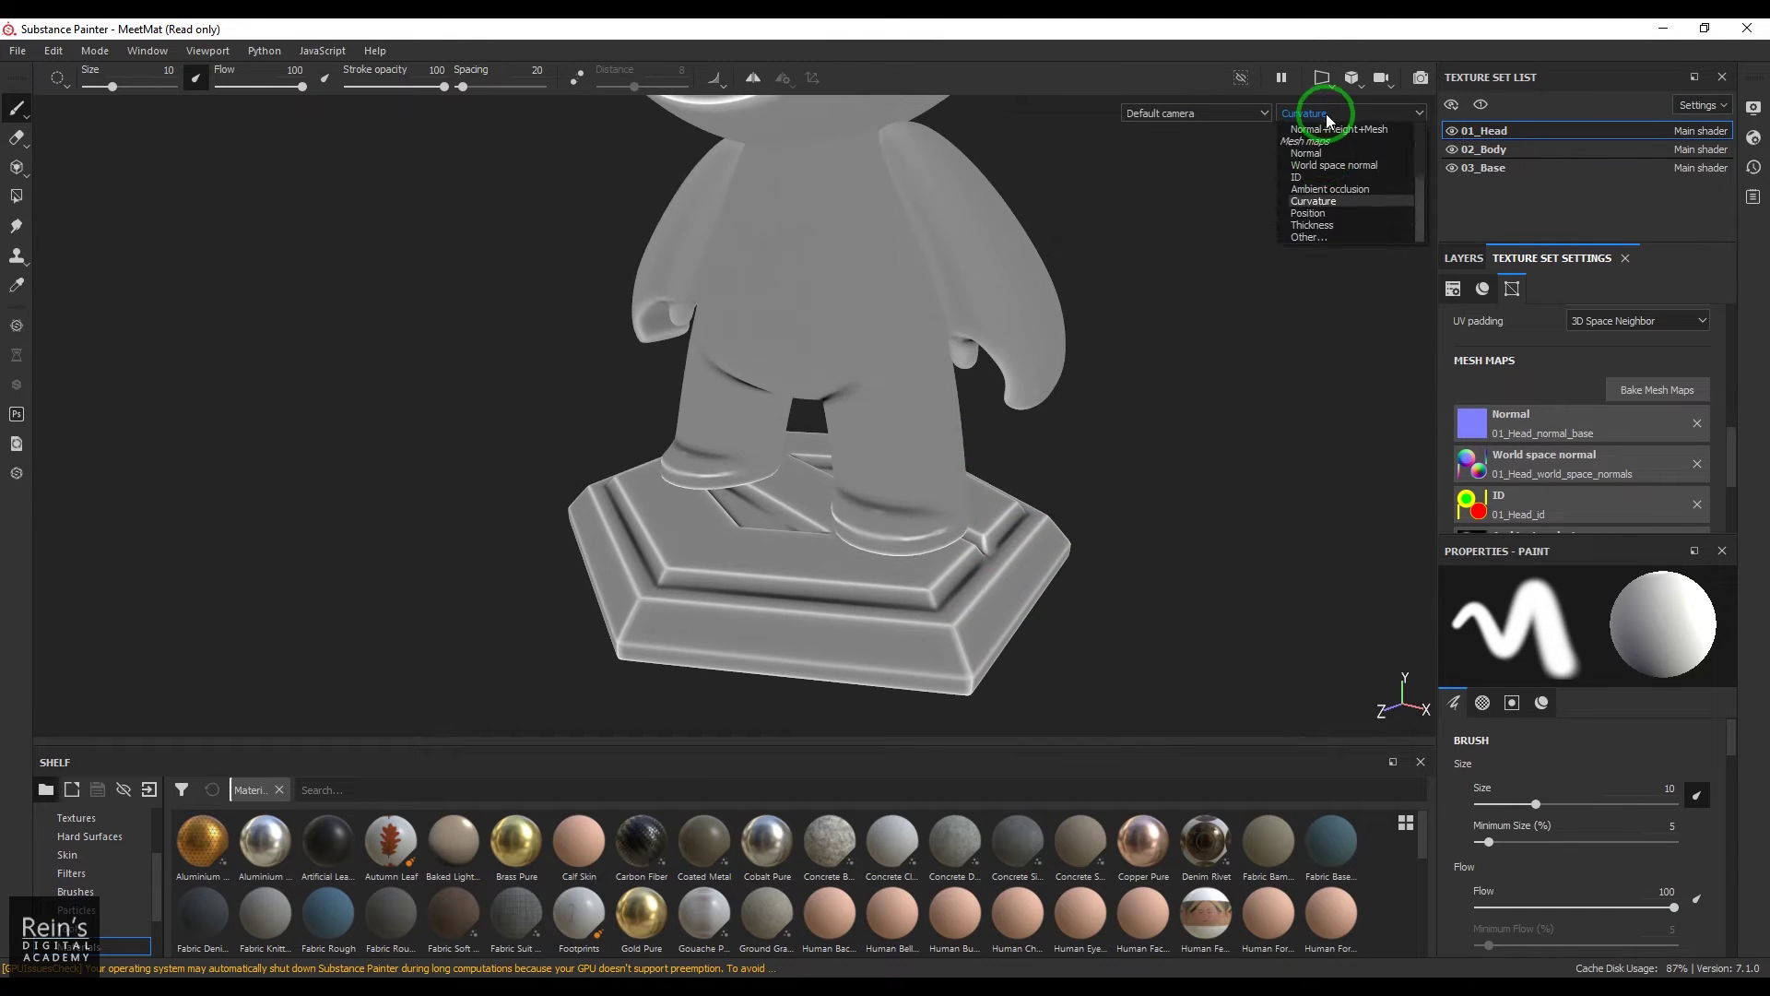
- Show the Position map's colour gradient and orbit to the character's side and front
click(1309, 213)
scroll(1021, 476, up, 2)
scroll(1017, 469, down, 3)
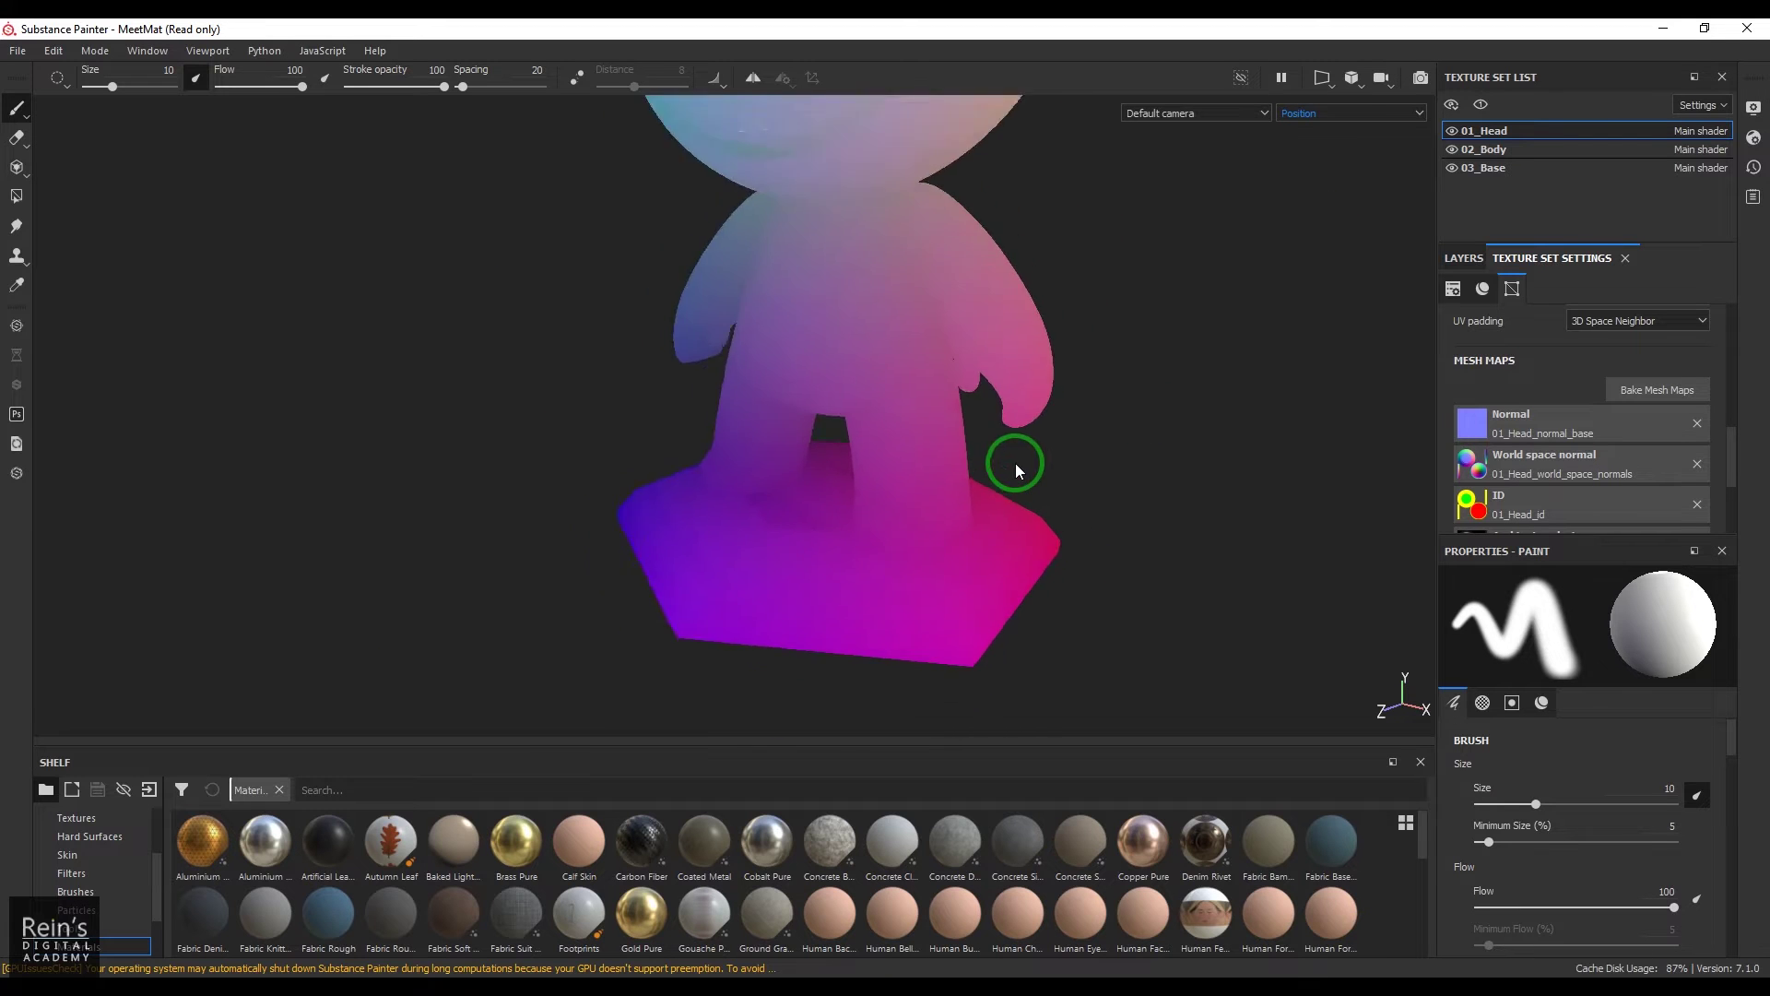
scroll(1015, 463, down, 2)
scroll(959, 481, down, 1)
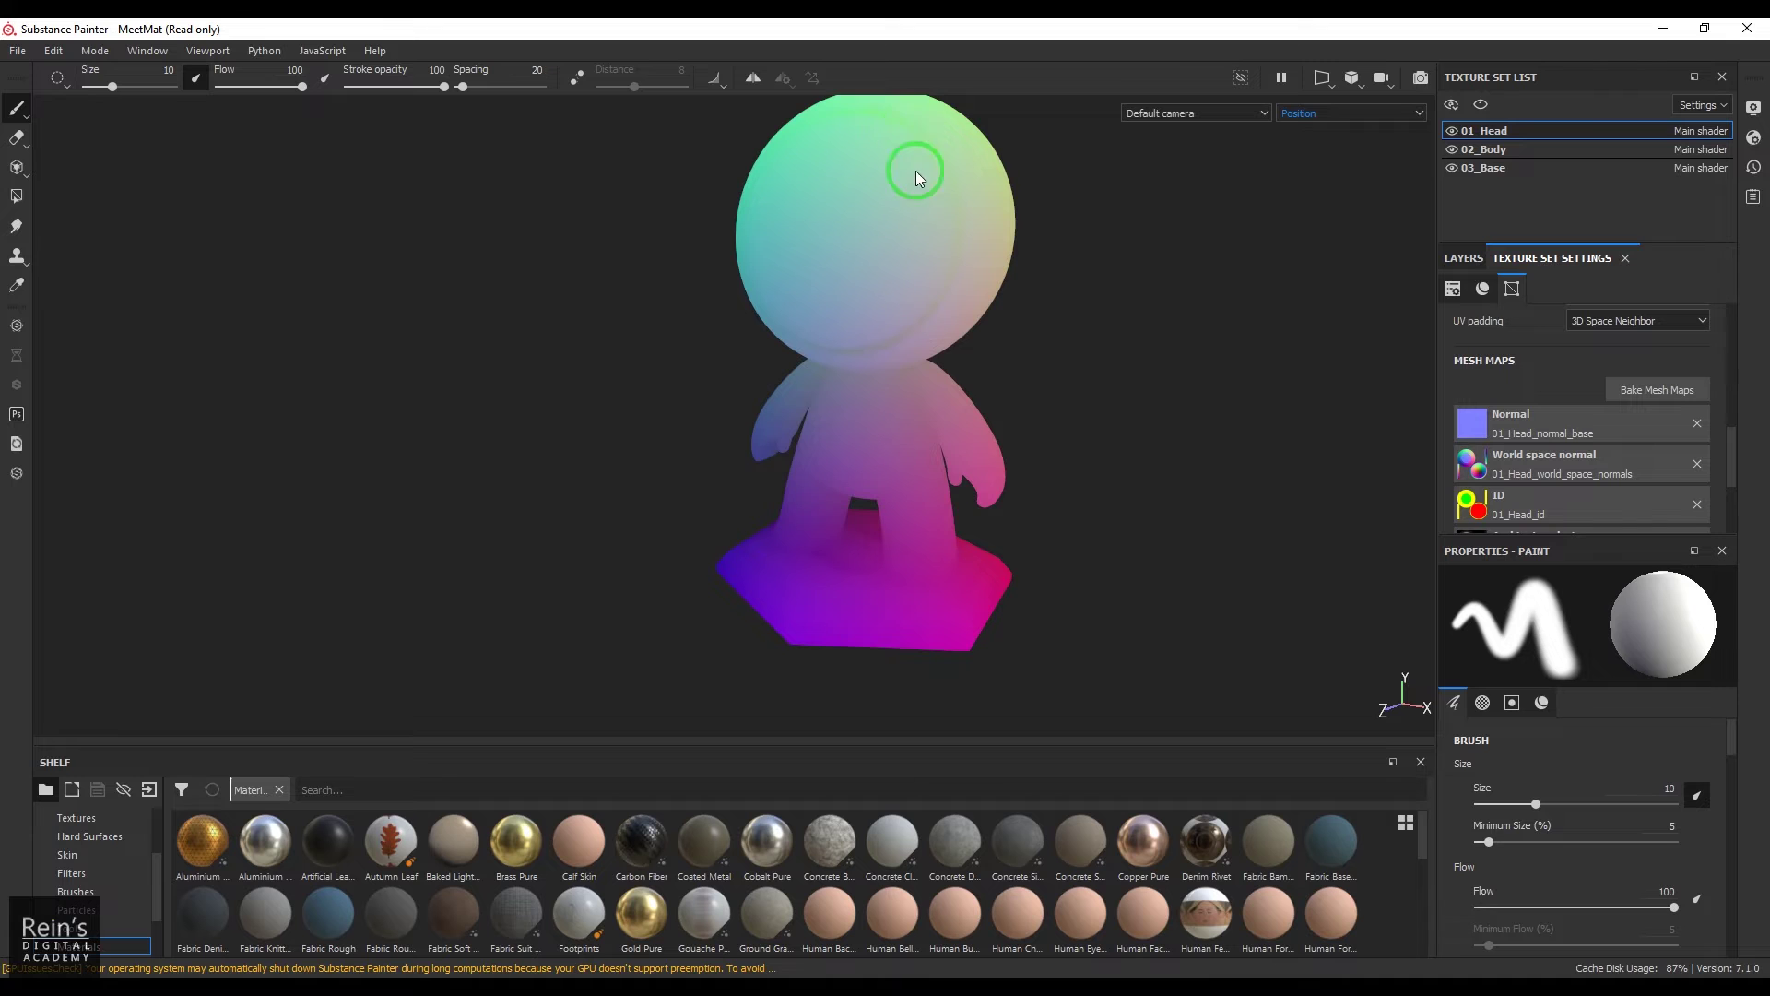
alt+drag(916, 169, 975, 561)
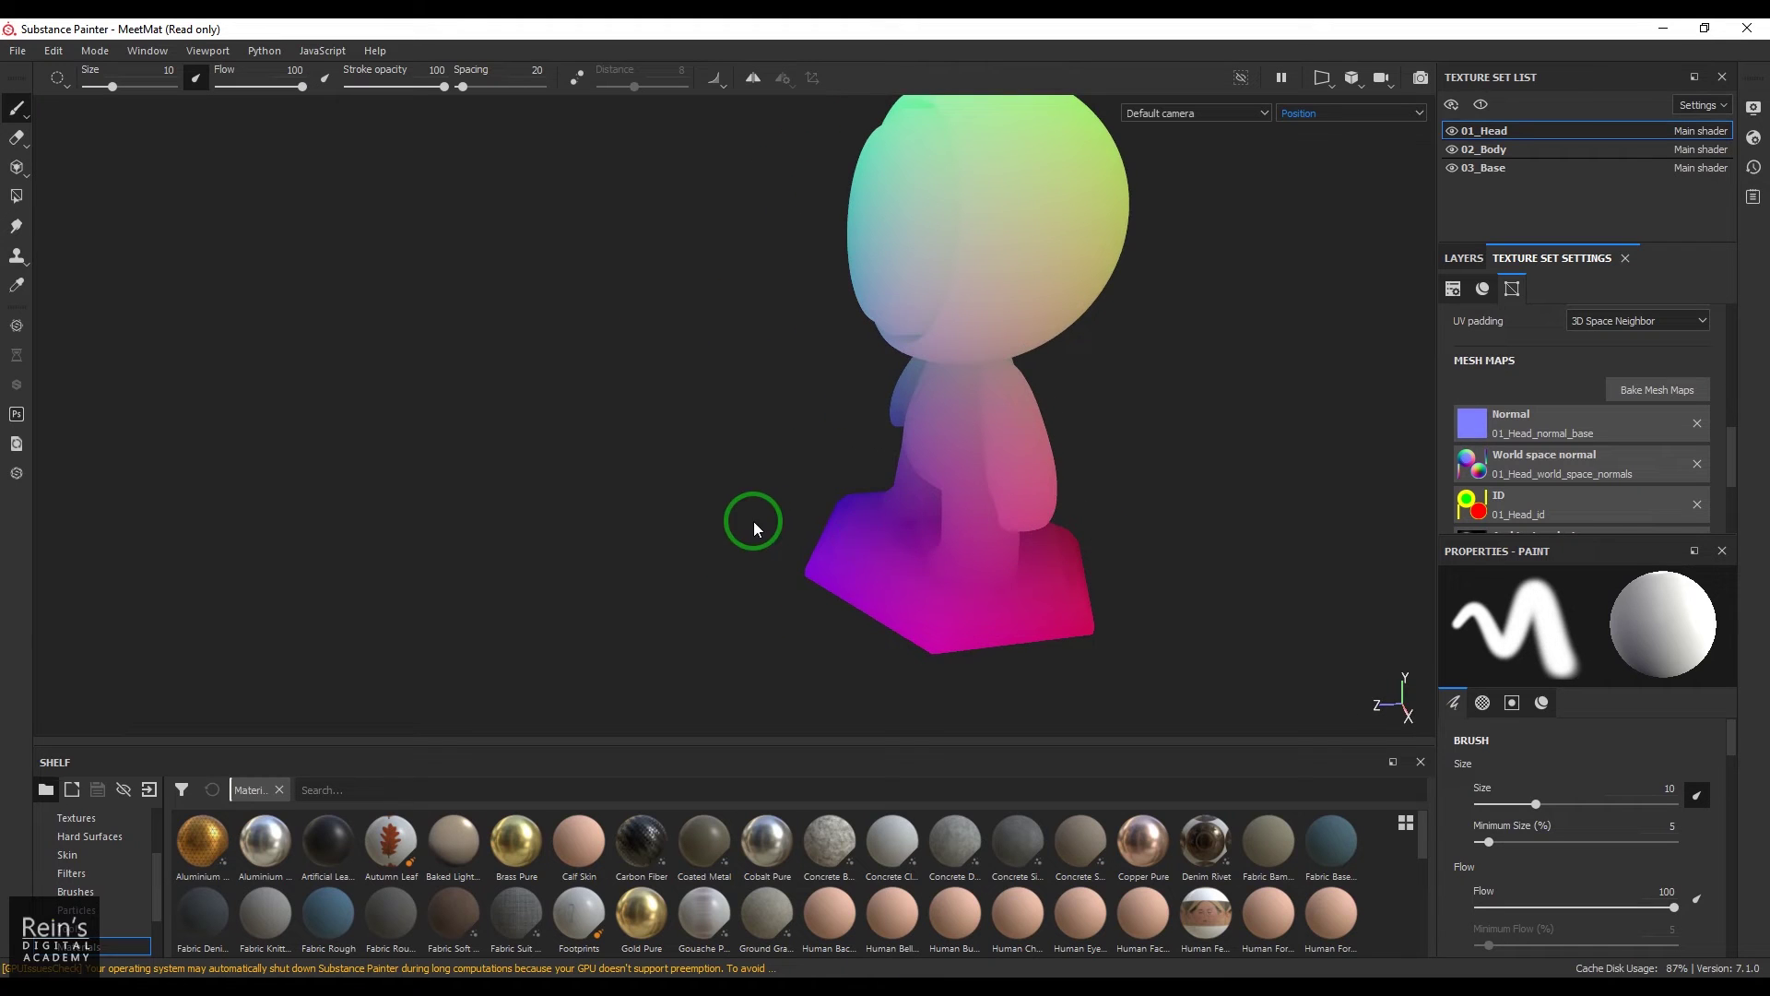
alt+drag(738, 513, 977, 518)
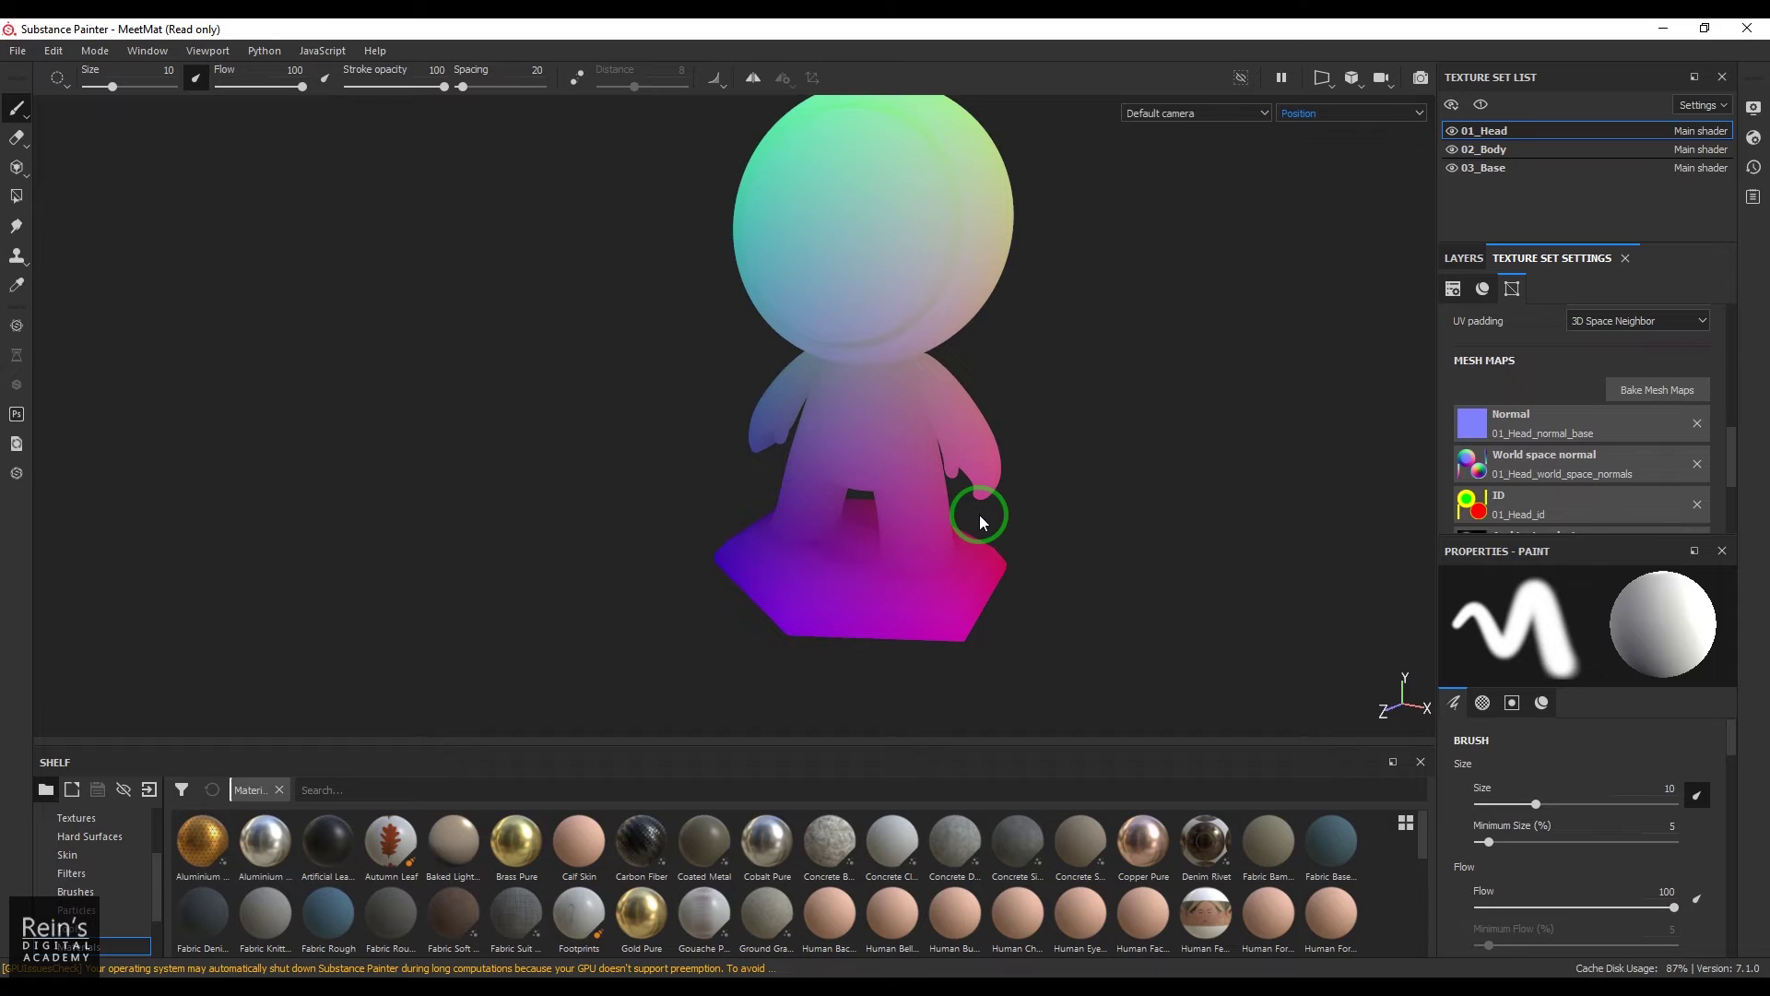
click(1316, 113)
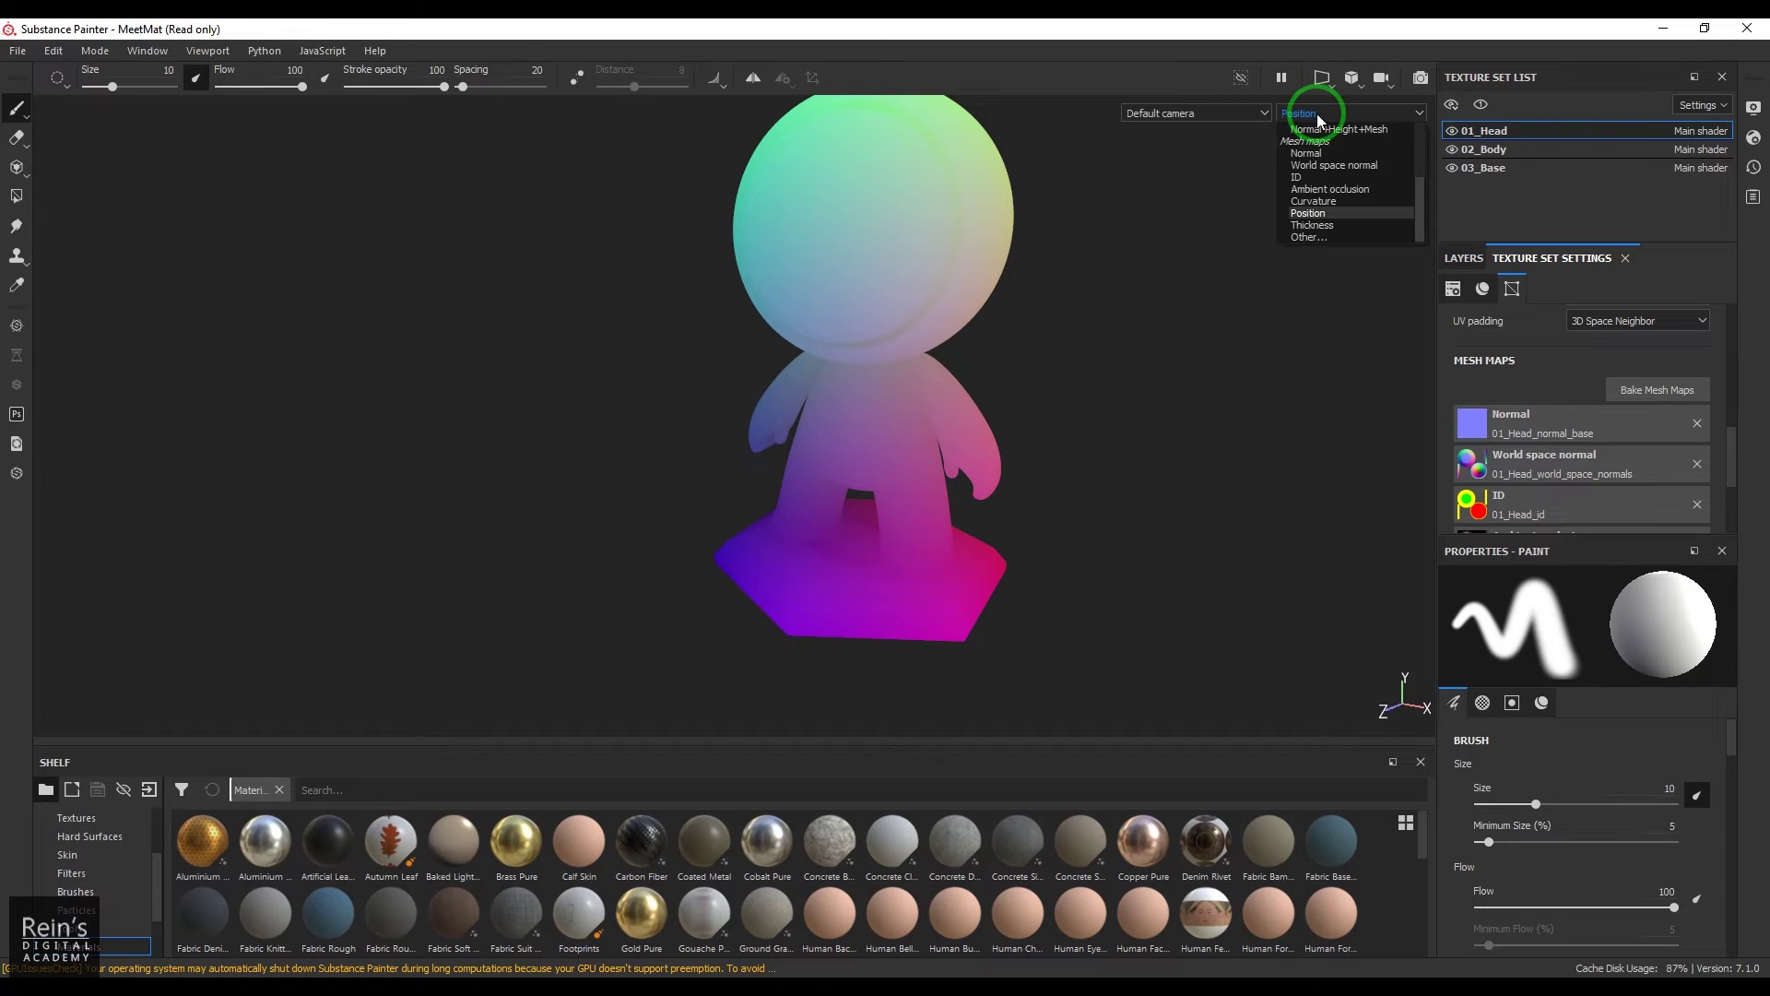
- Preview the greyscale Thickness map and orbit around the character to inspect it
click(1317, 225)
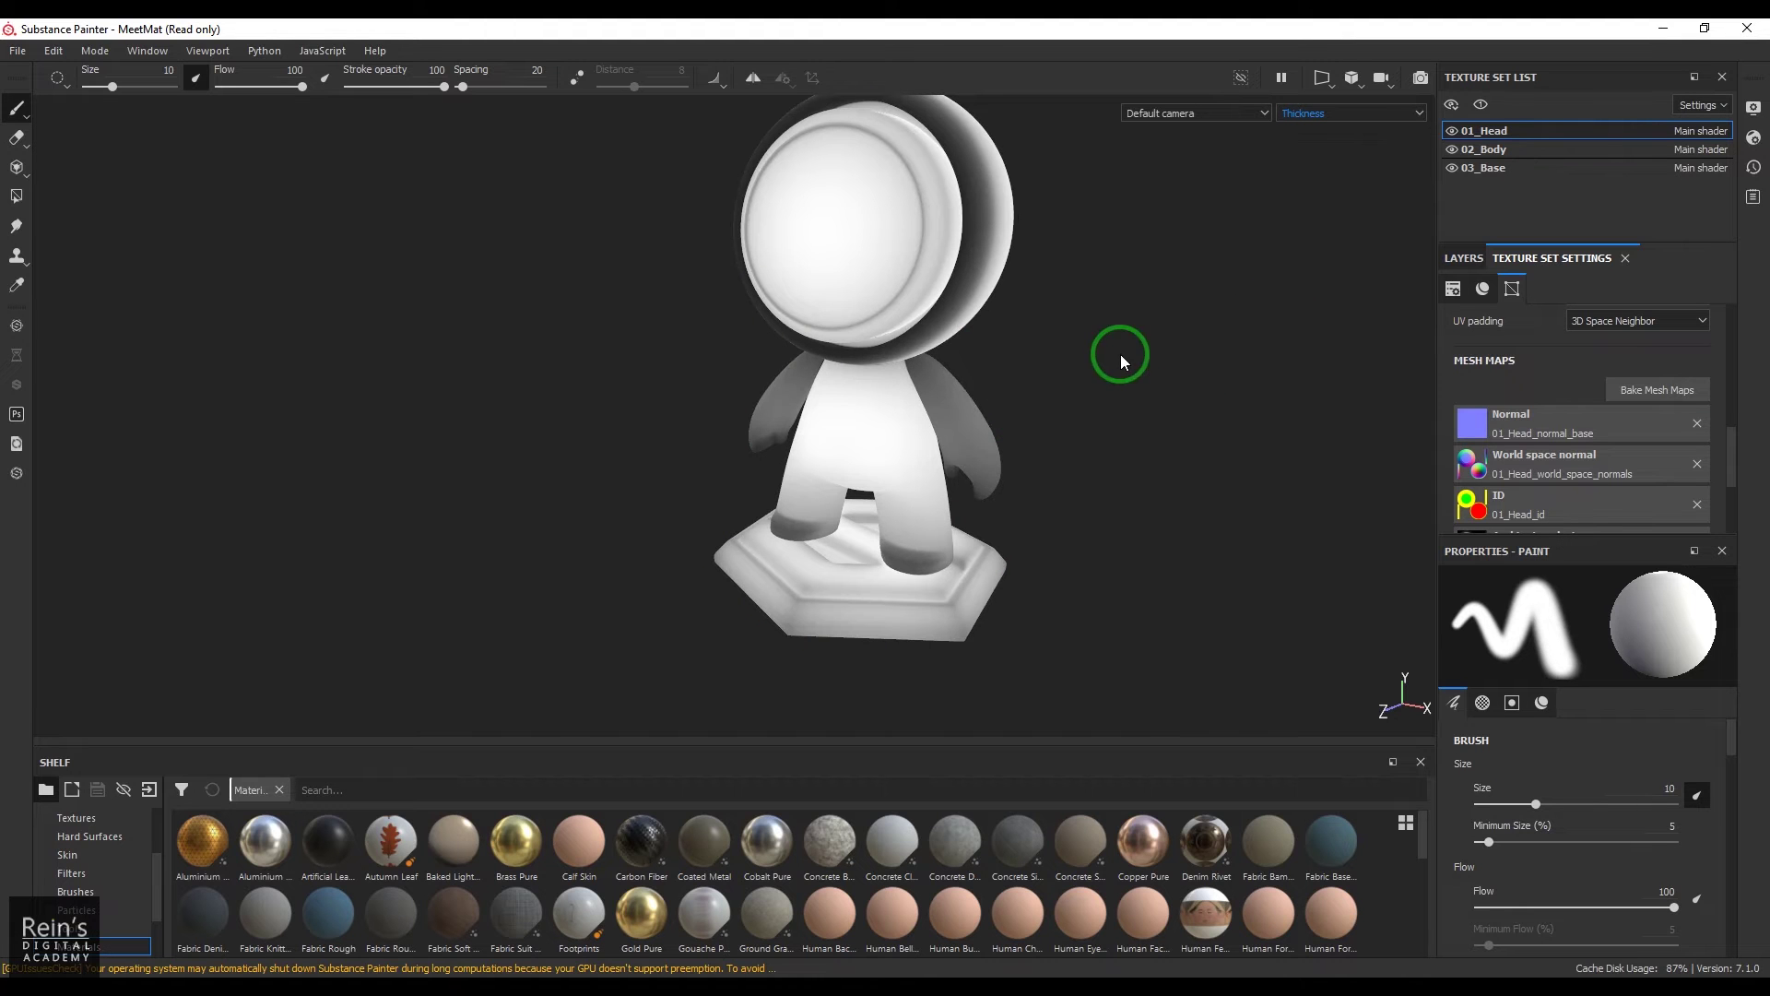
alt+drag(1118, 356, 767, 383)
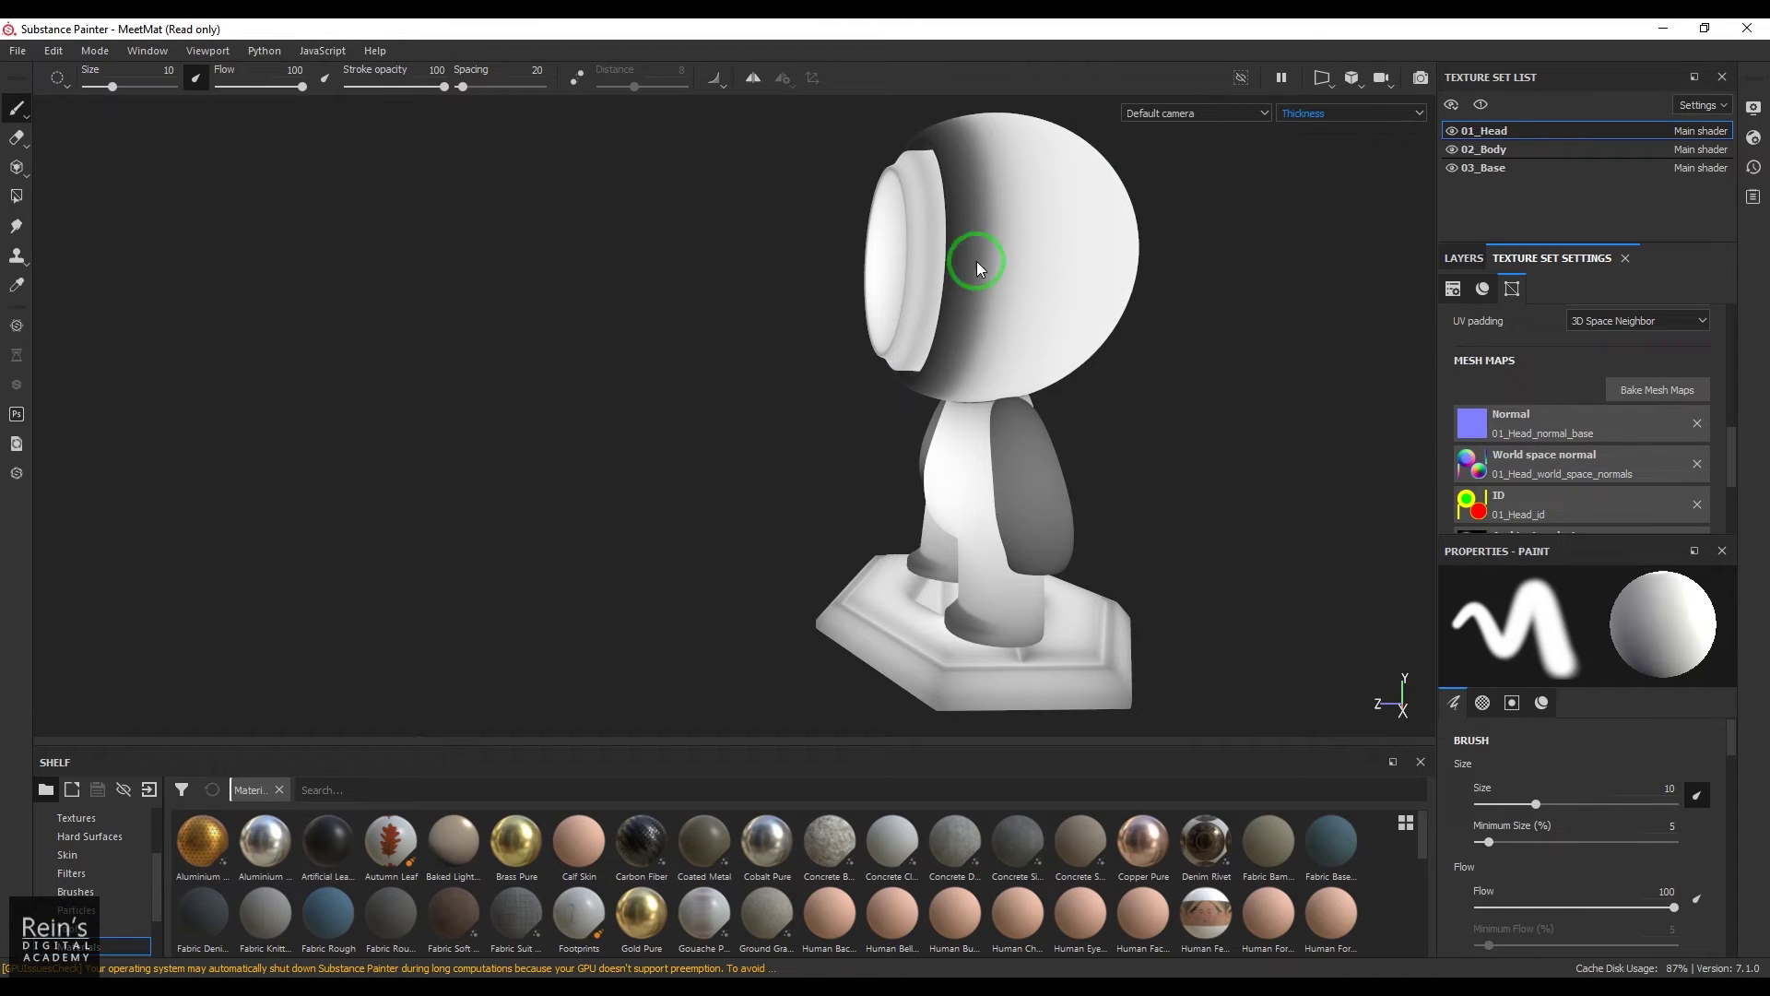
alt+drag(956, 274, 1039, 379)
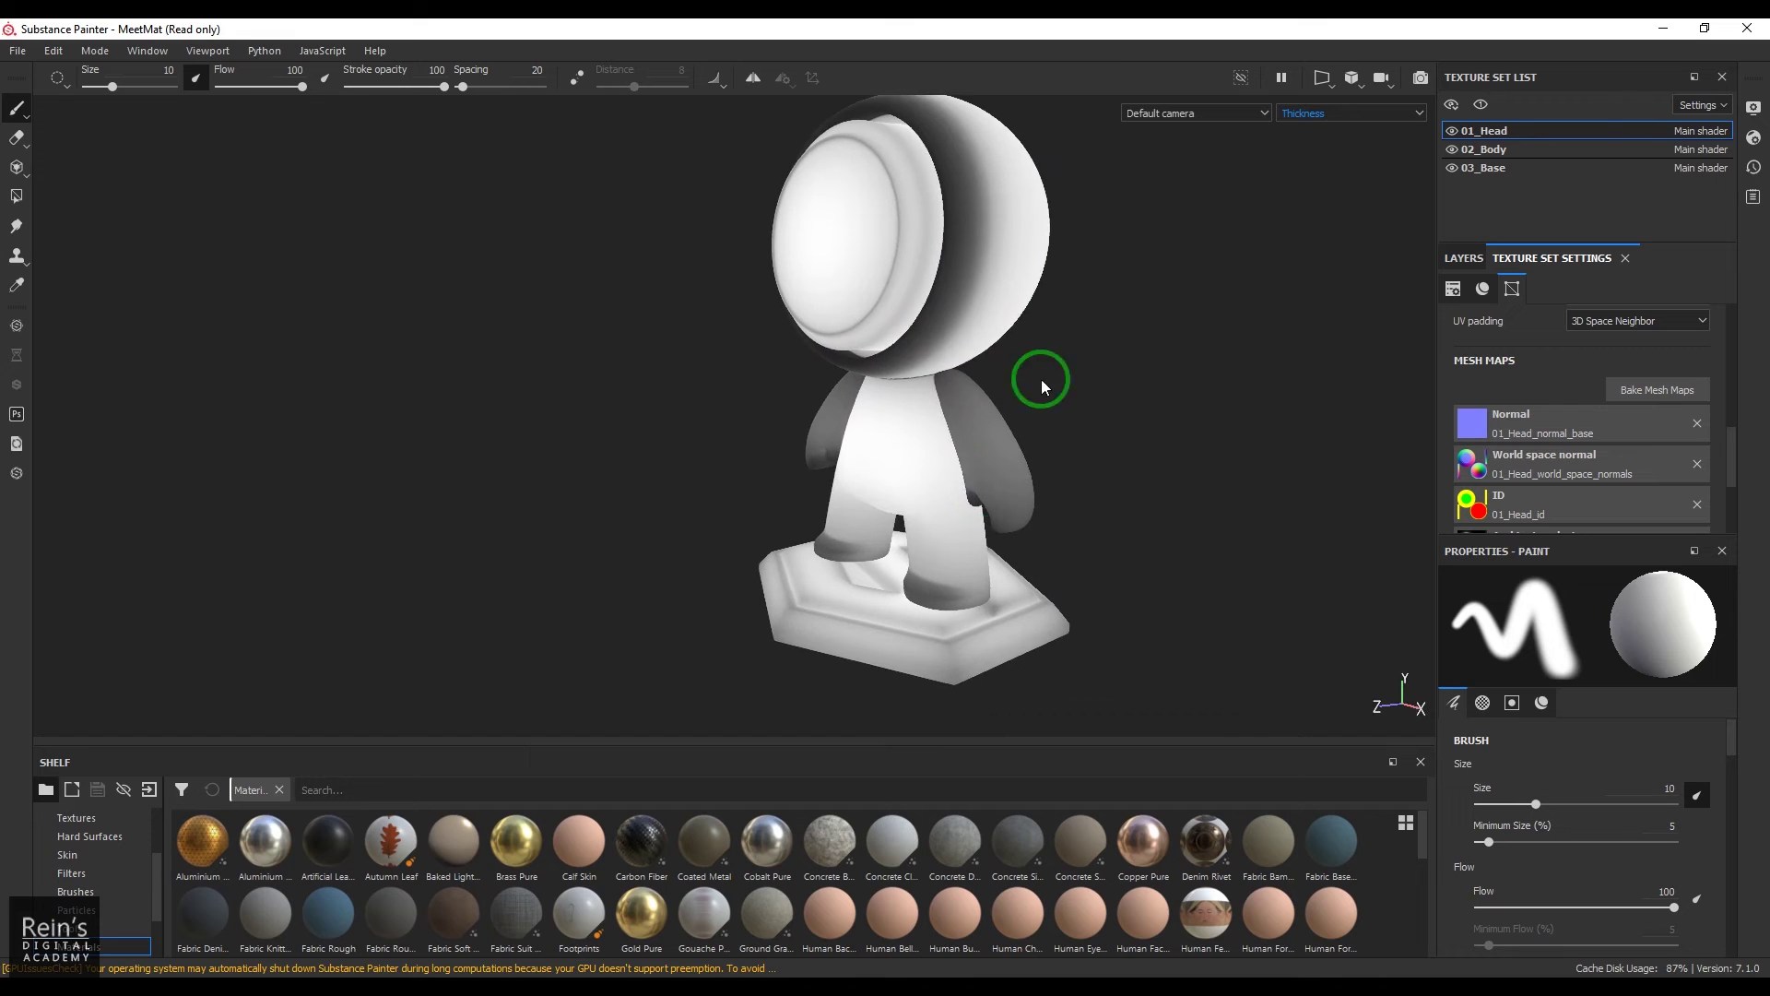
click(1343, 113)
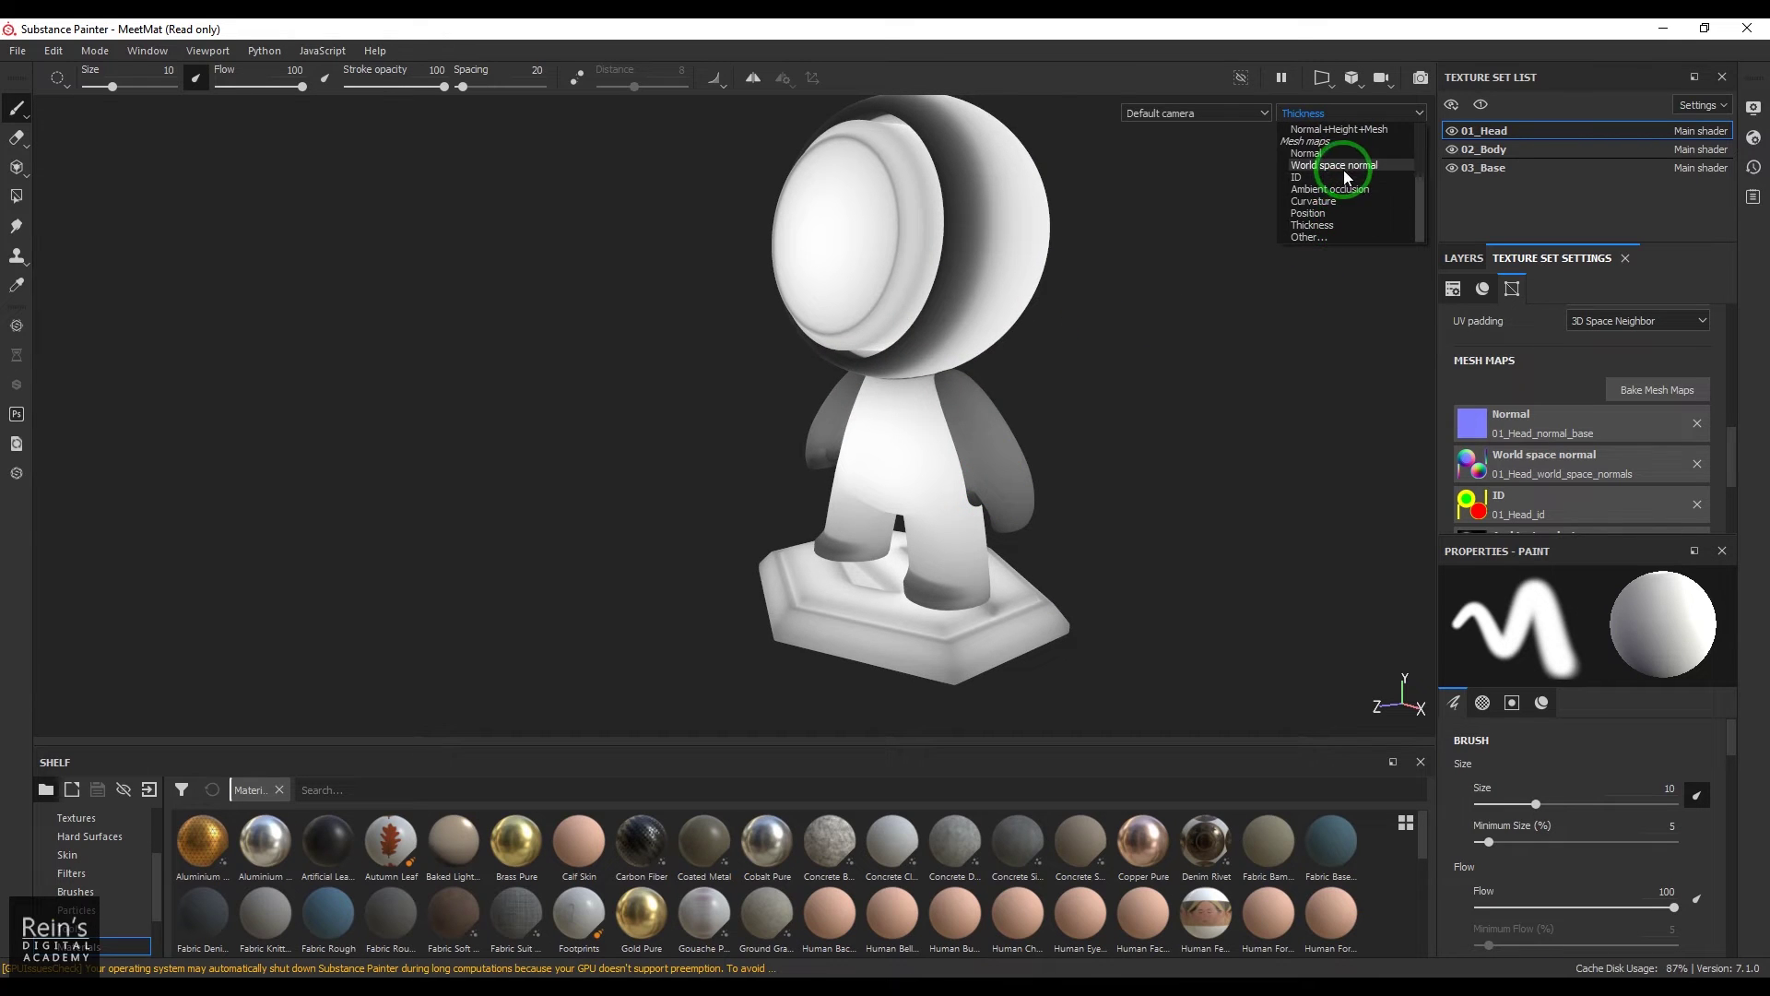
scroll(1343, 169, up, 3)
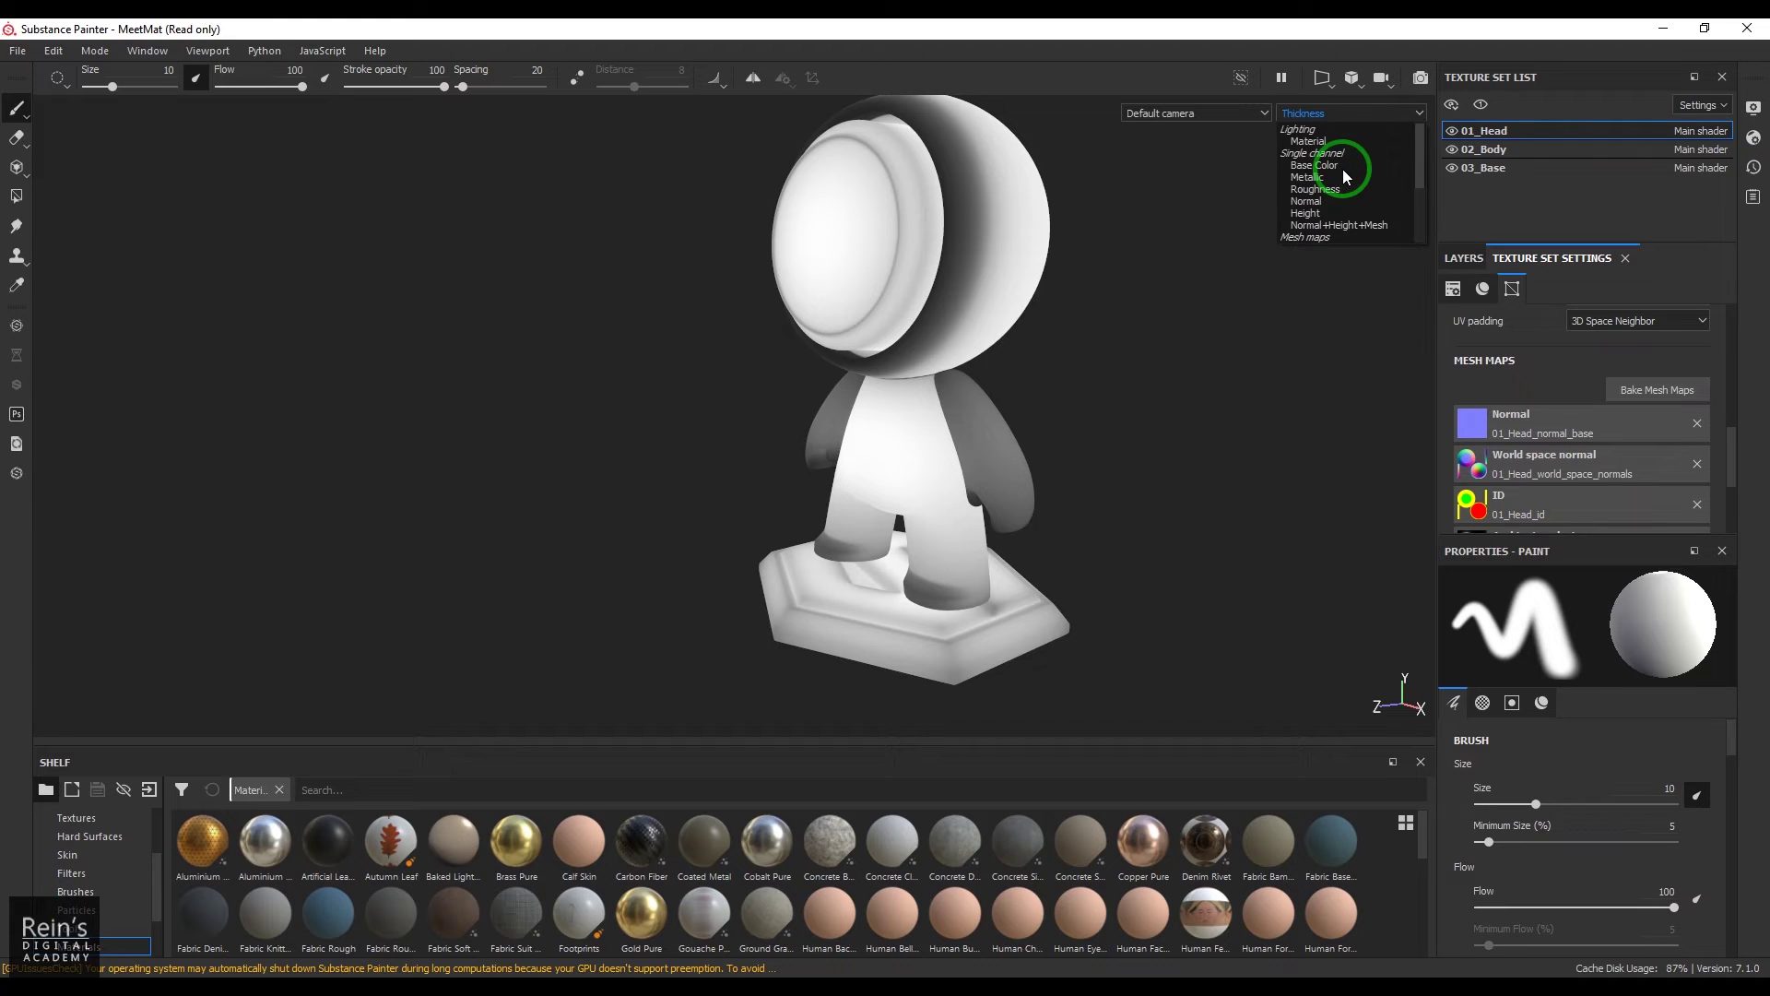
- Return to Material view and drop the Machinery smart material from the Shelf onto the head
click(1334, 155)
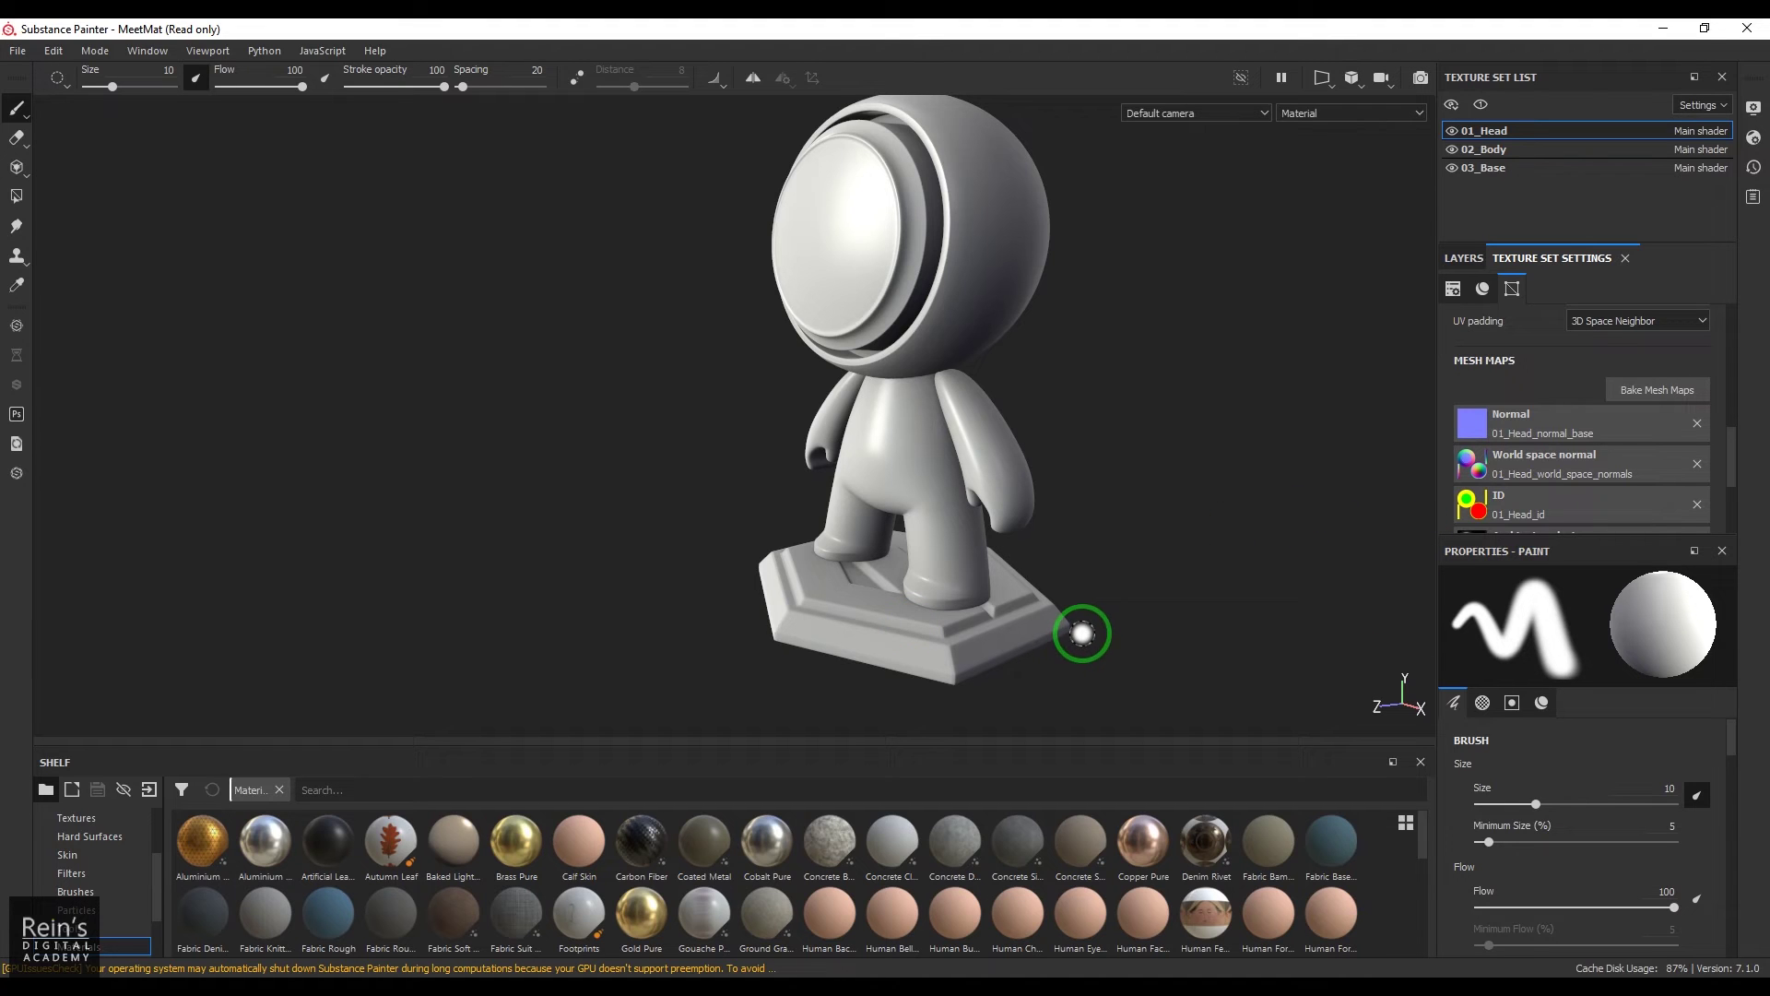
scroll(92, 885, down, 2)
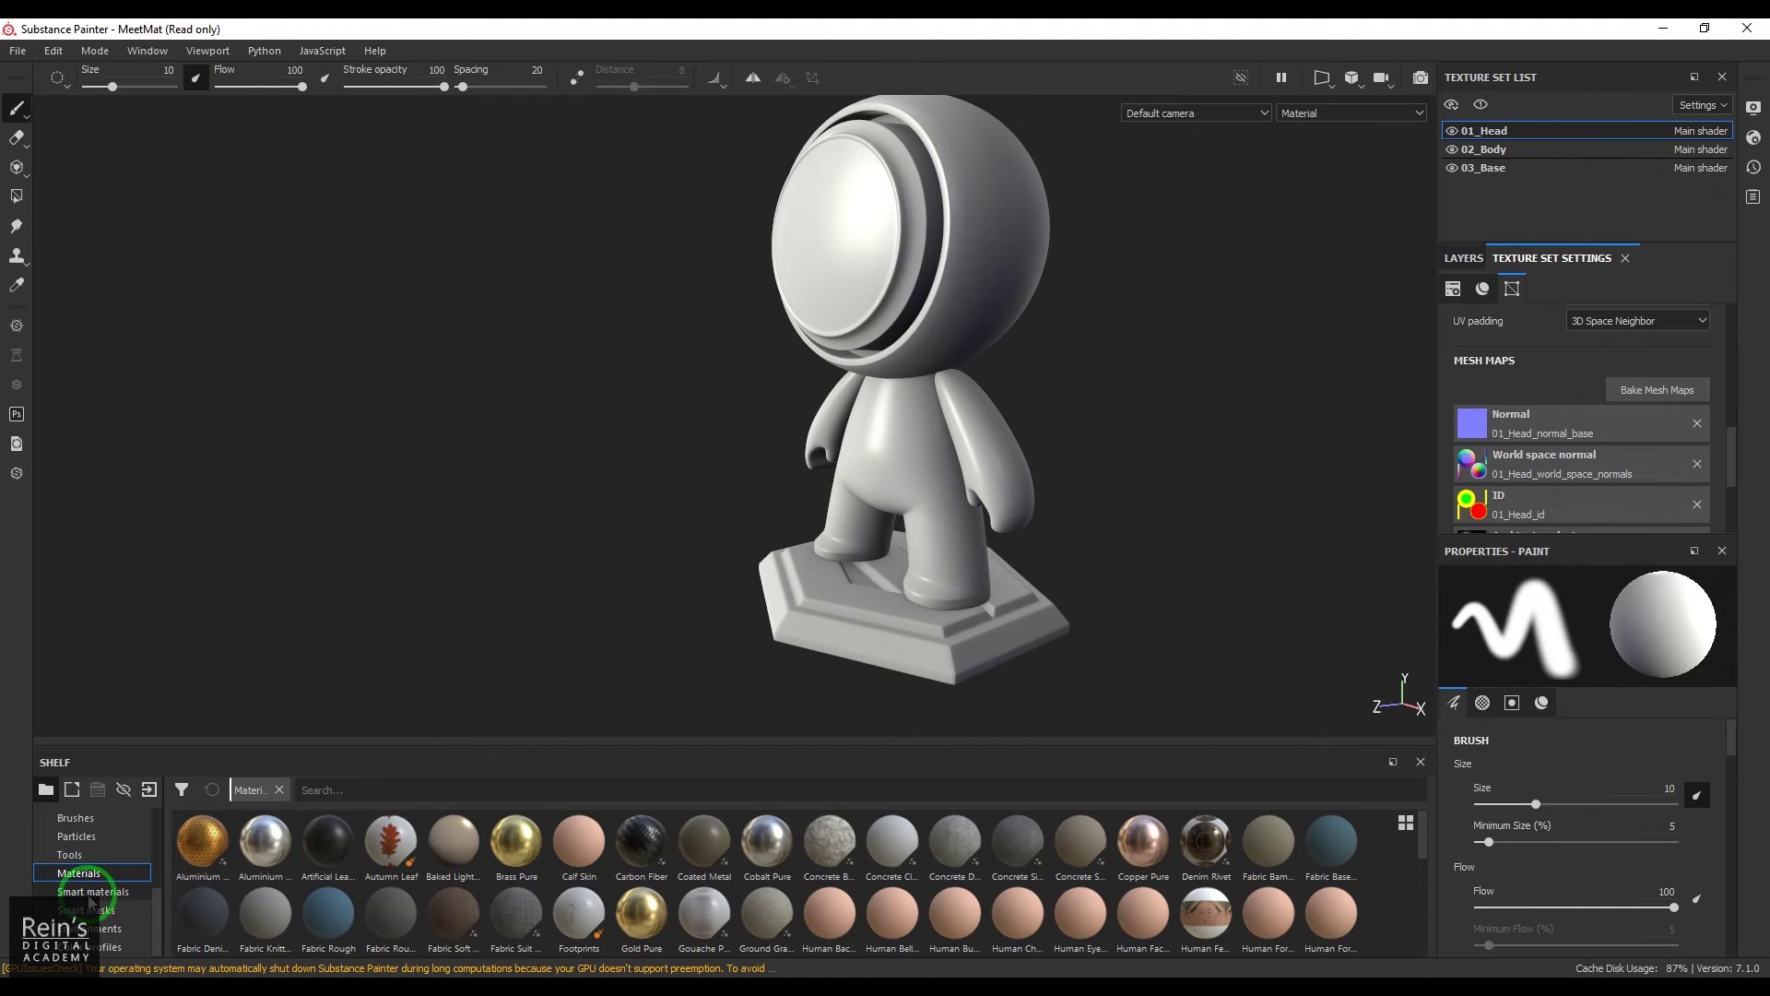
click(93, 891)
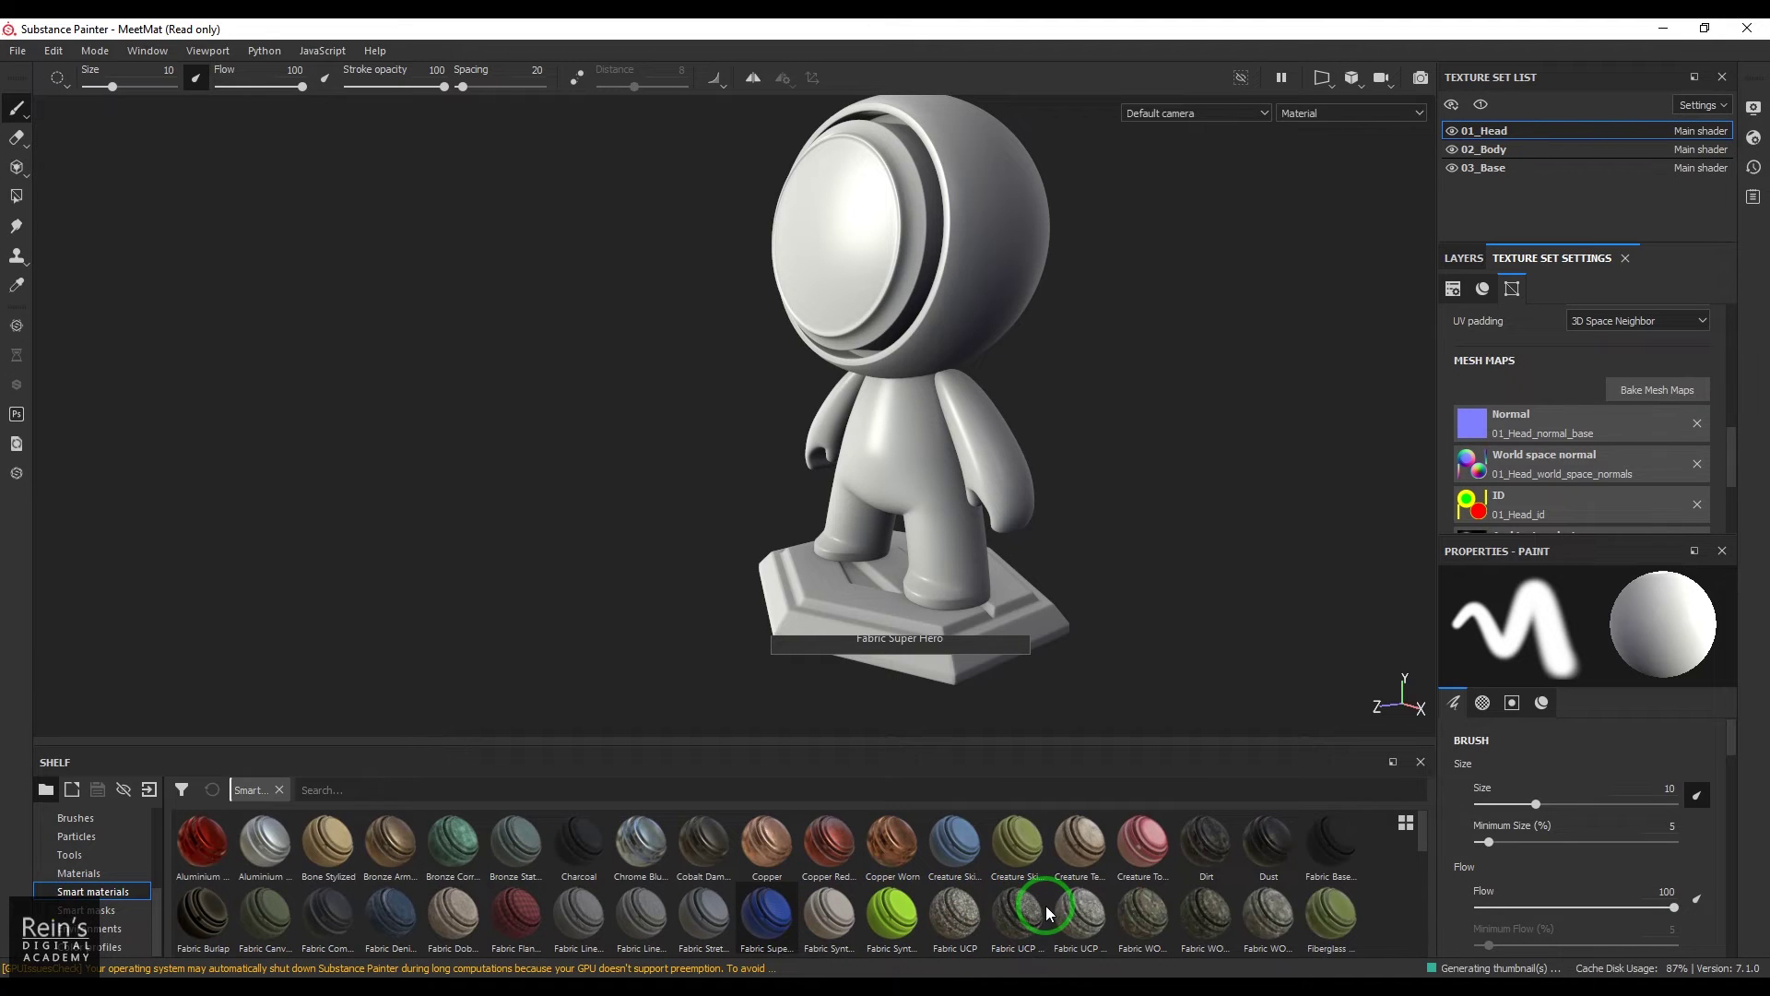
scroll(1424, 841, down, 2)
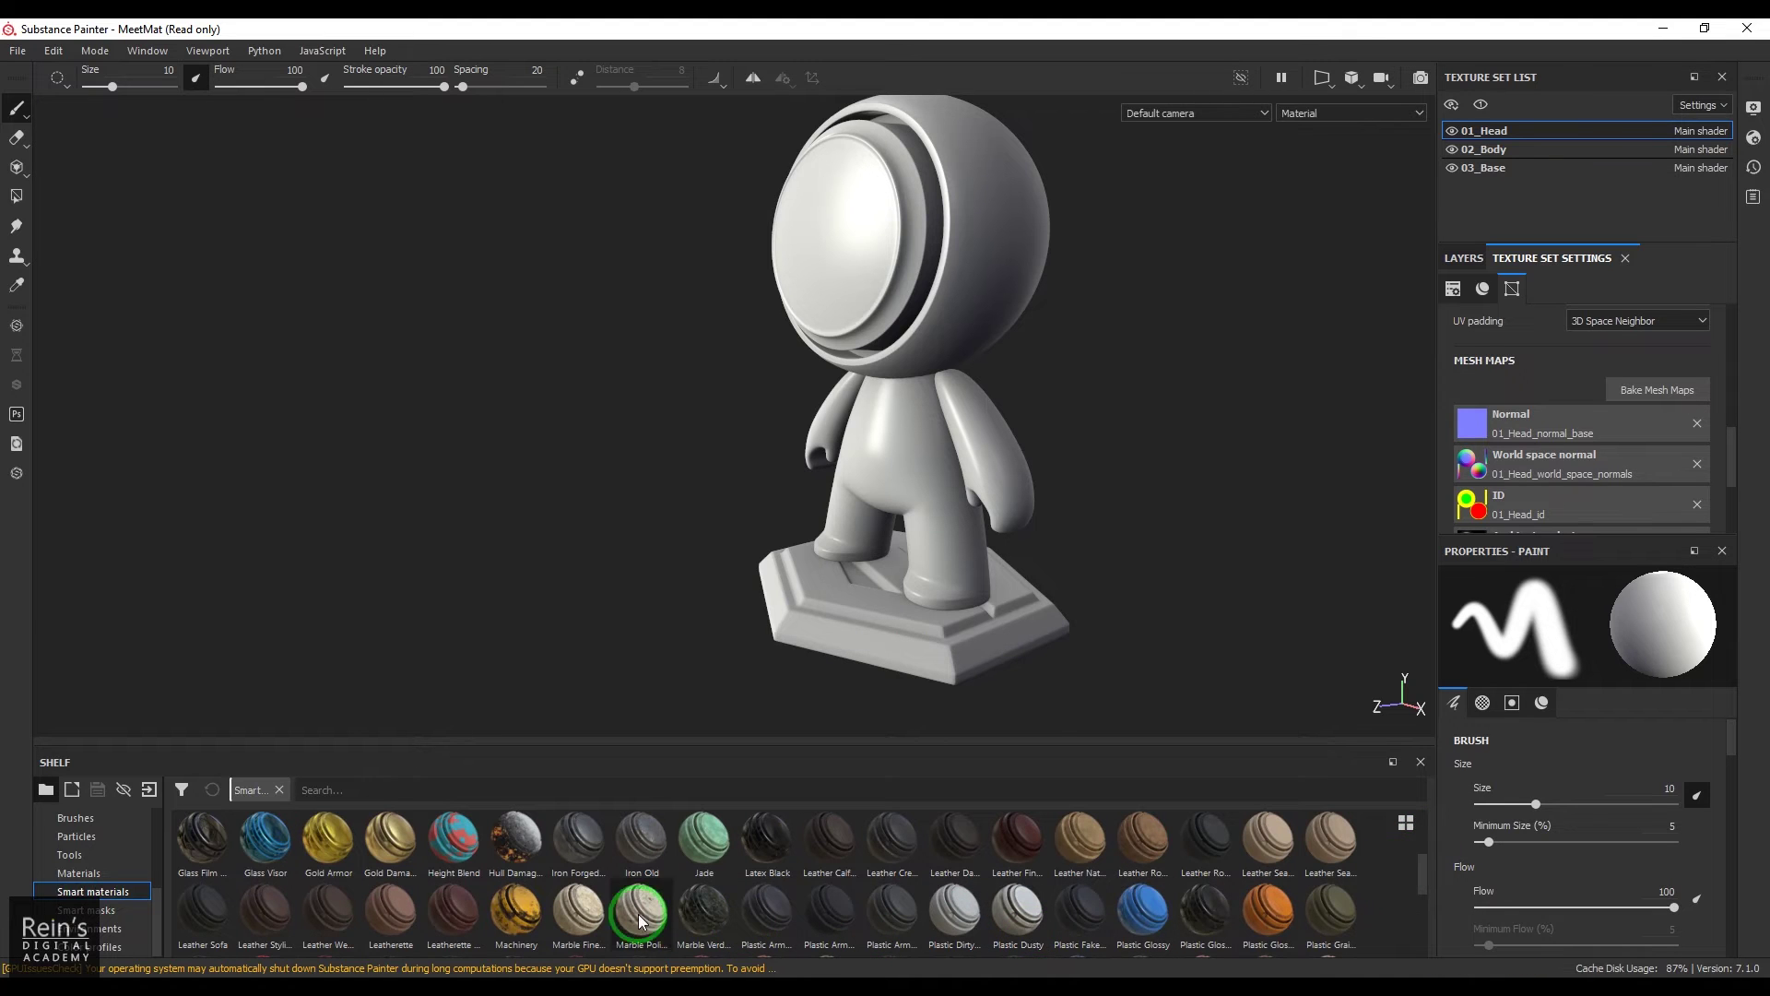
mouse_move(514, 912)
mouse_down()
mouse_move(867, 495)
mouse_move(943, 241)
mouse_up()
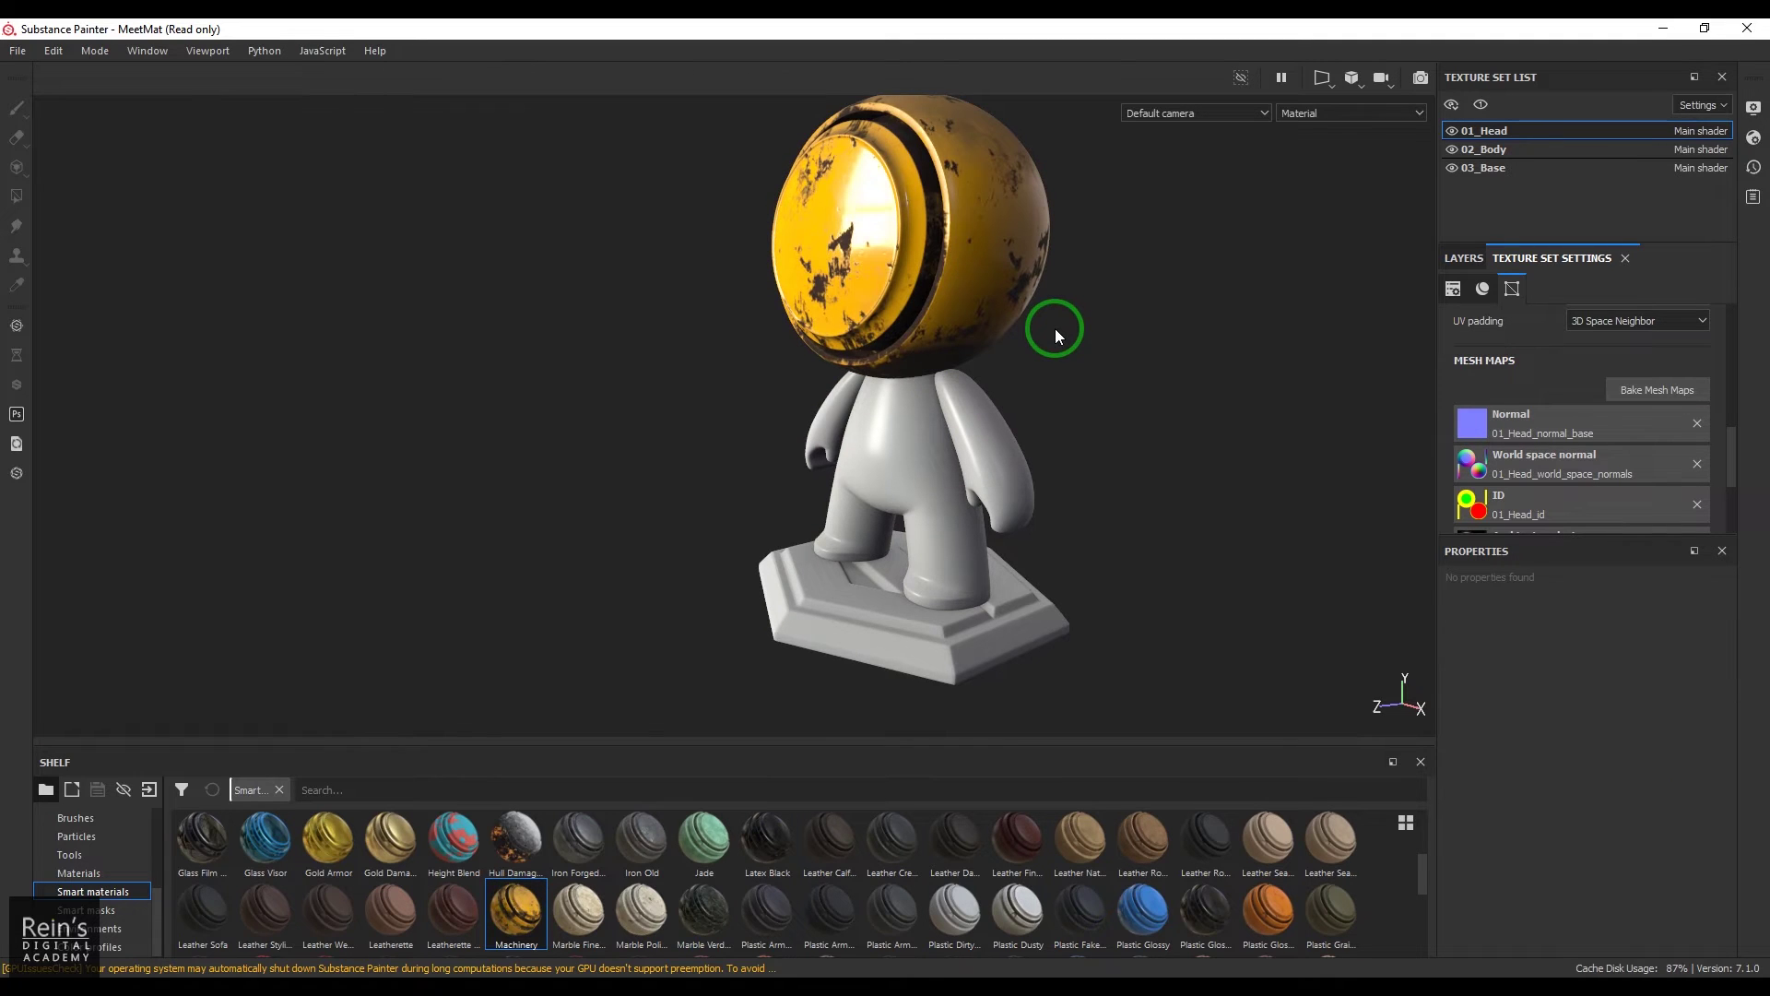
- Inspect the yellow Machinery head up close, then drag Steel Painted onto it
alt+drag(1061, 496, 957, 264)
scroll(1015, 466, down, 3)
scroll(1016, 473, up, 5)
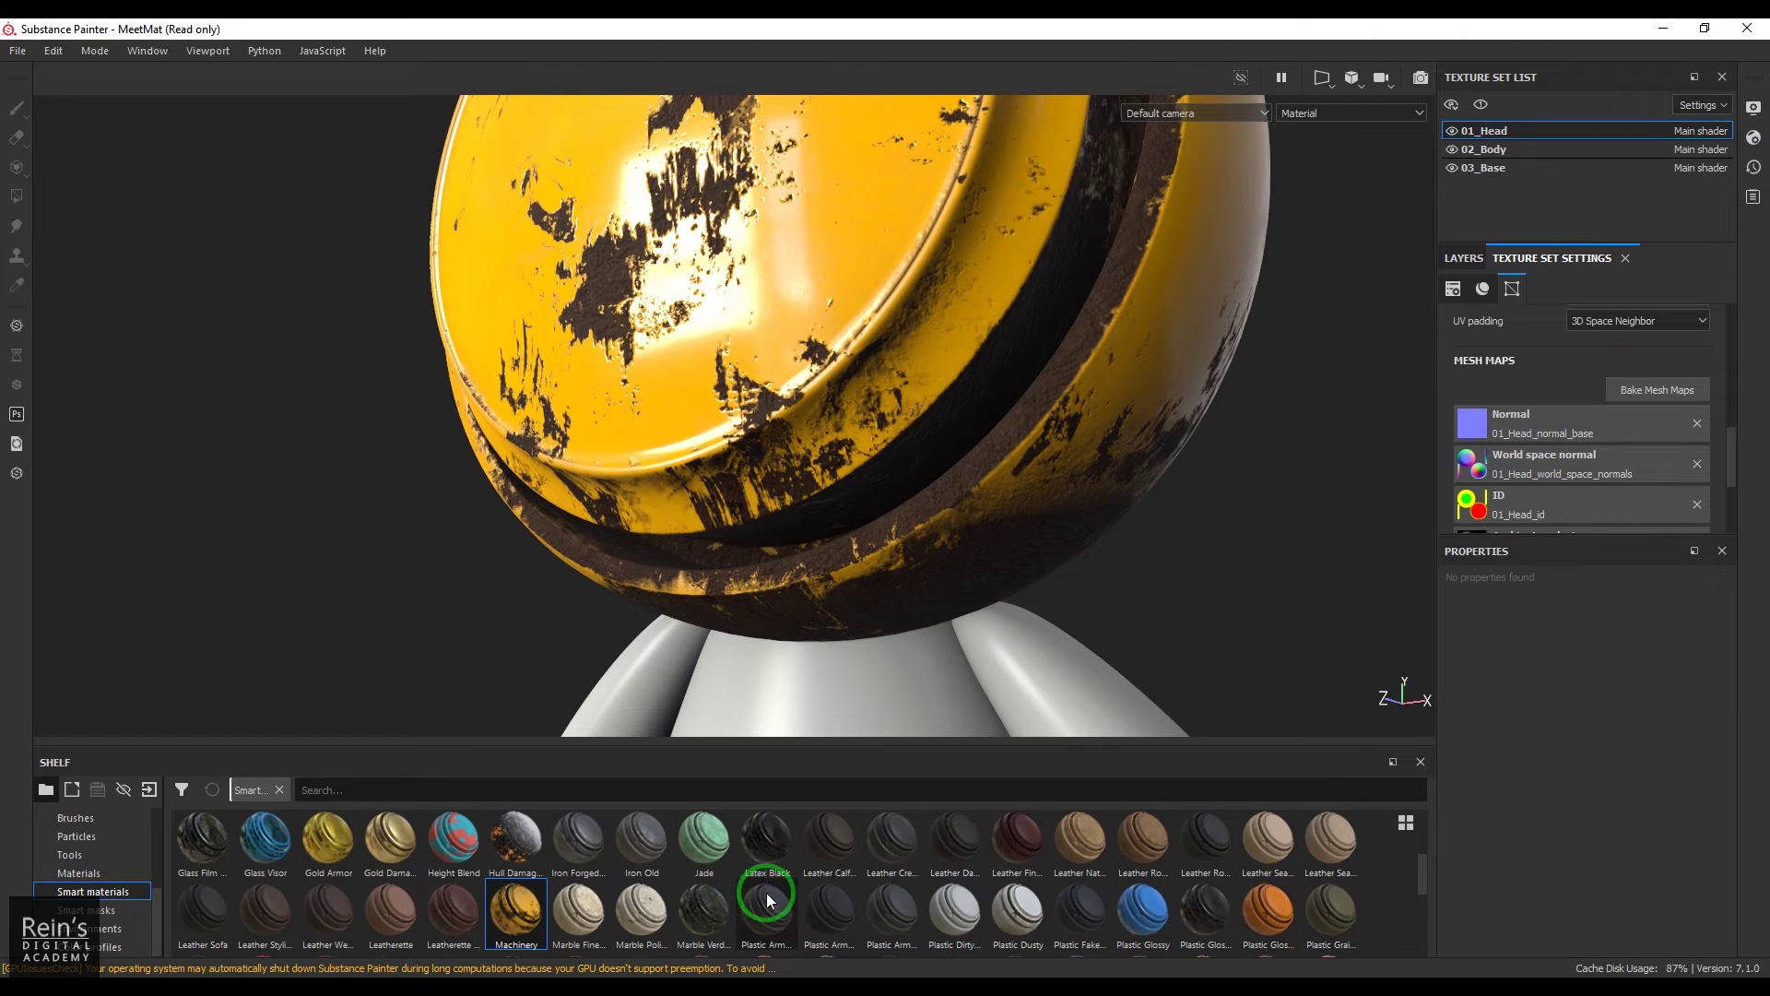
scroll(766, 892, down, 2)
drag(641, 905, 787, 351)
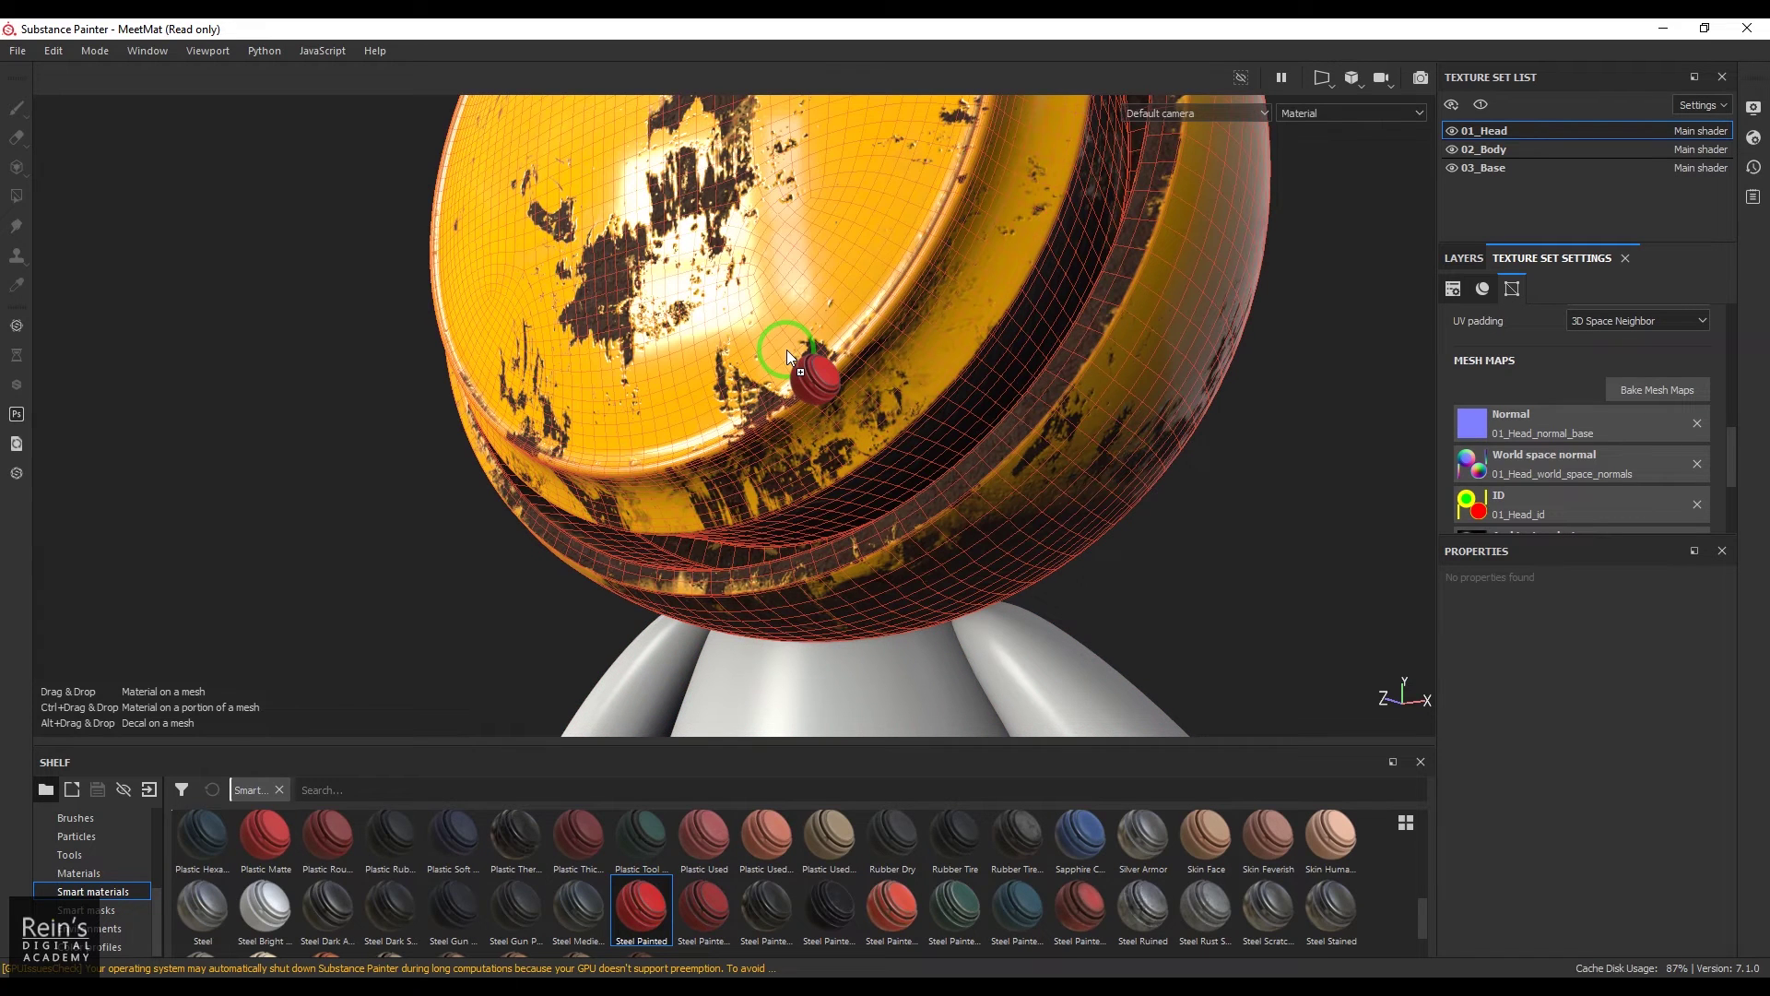
- Apply Steel Painted to the head, viewing it from the side under rotated lighting
drag(787, 350, 833, 307)
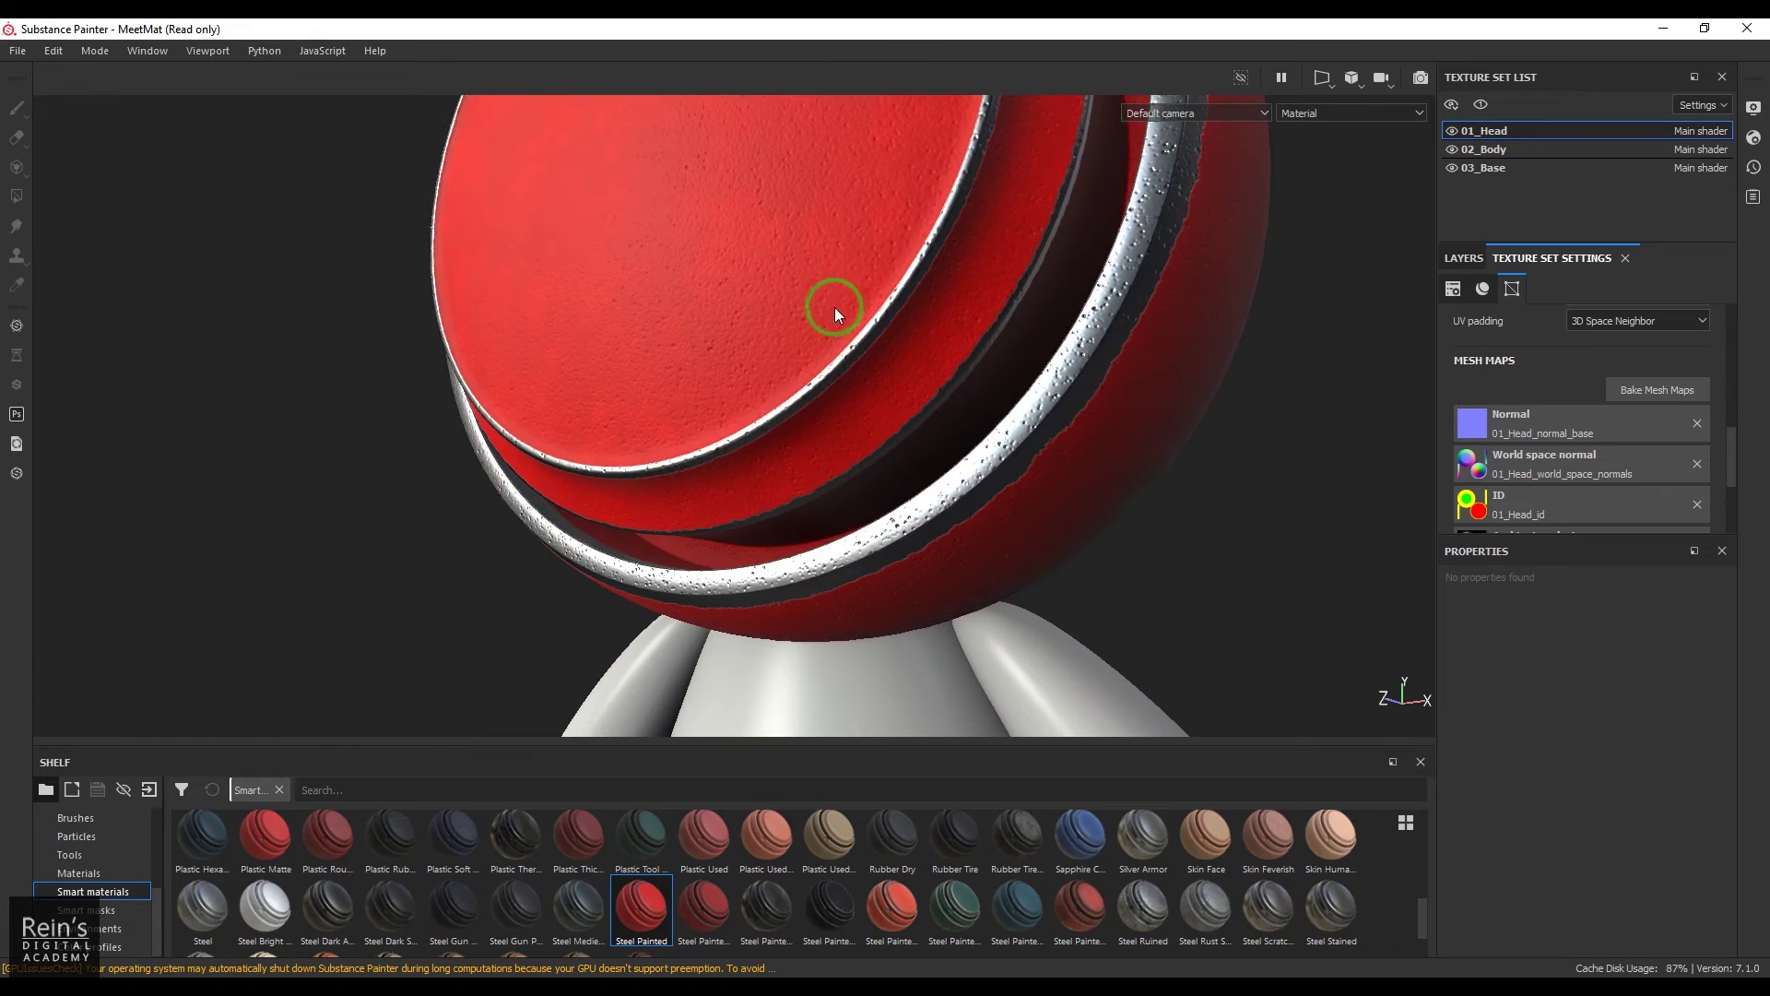
alt+drag(1159, 483, 1138, 319)
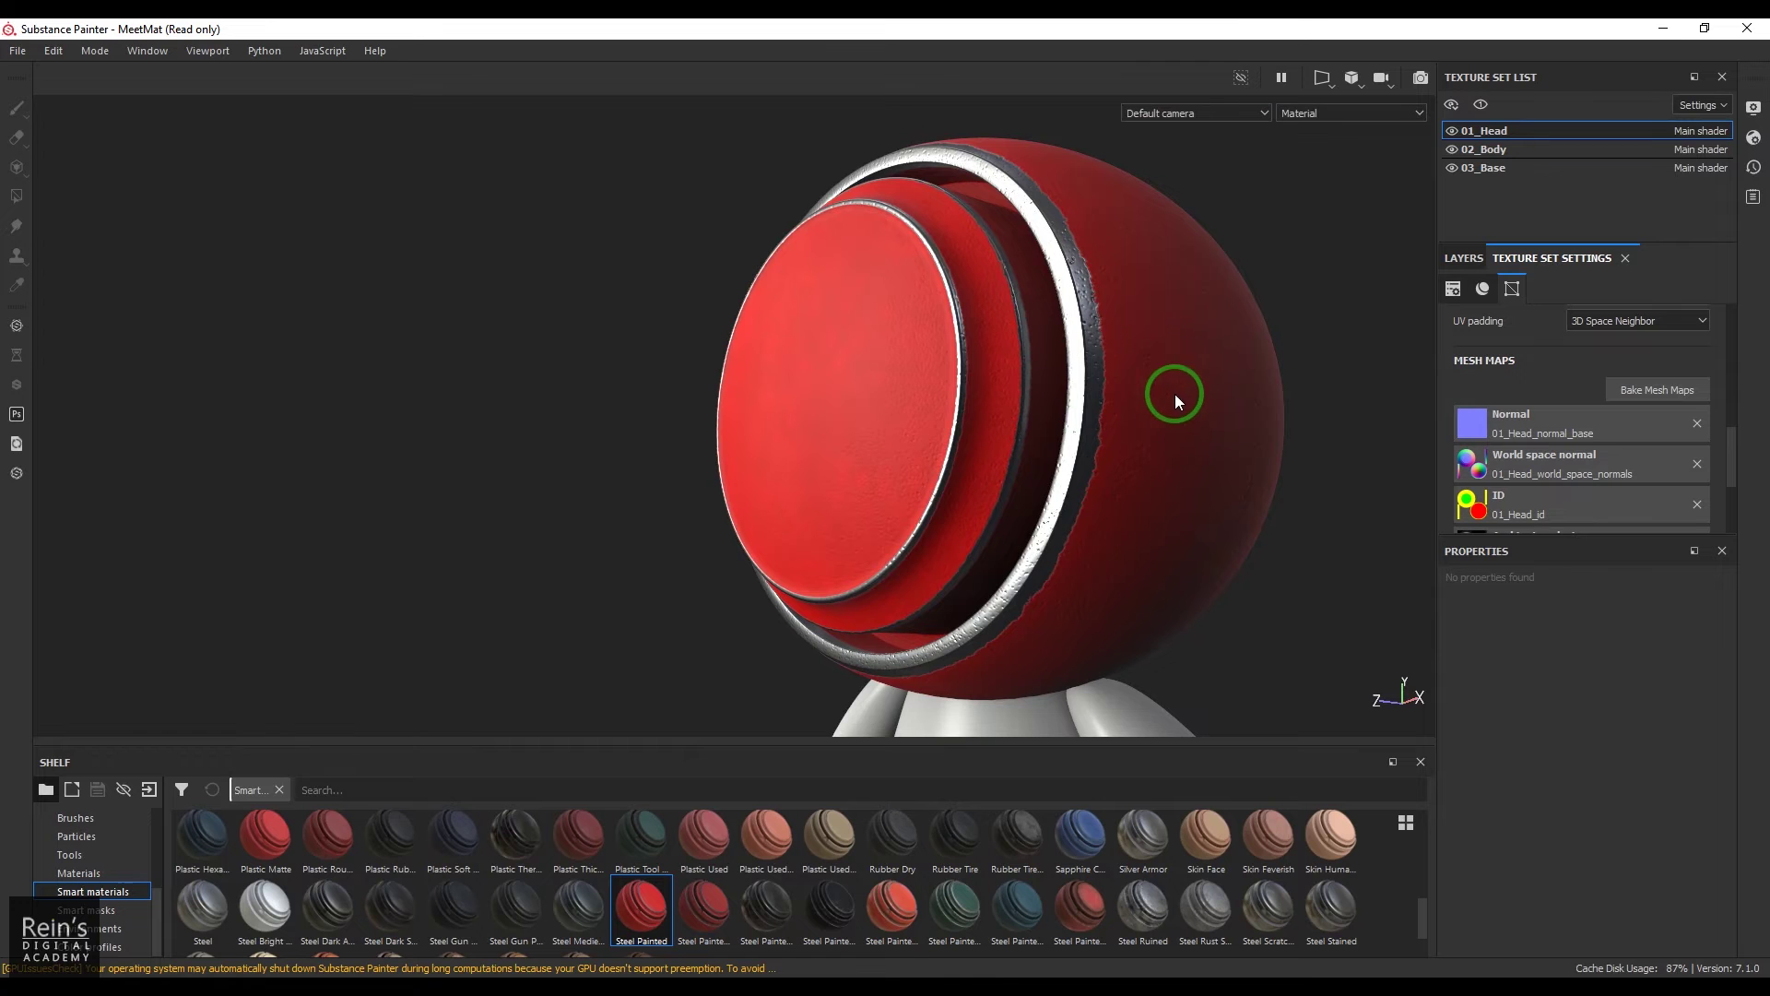
shift+right_drag(1288, 550, 1146, 538)
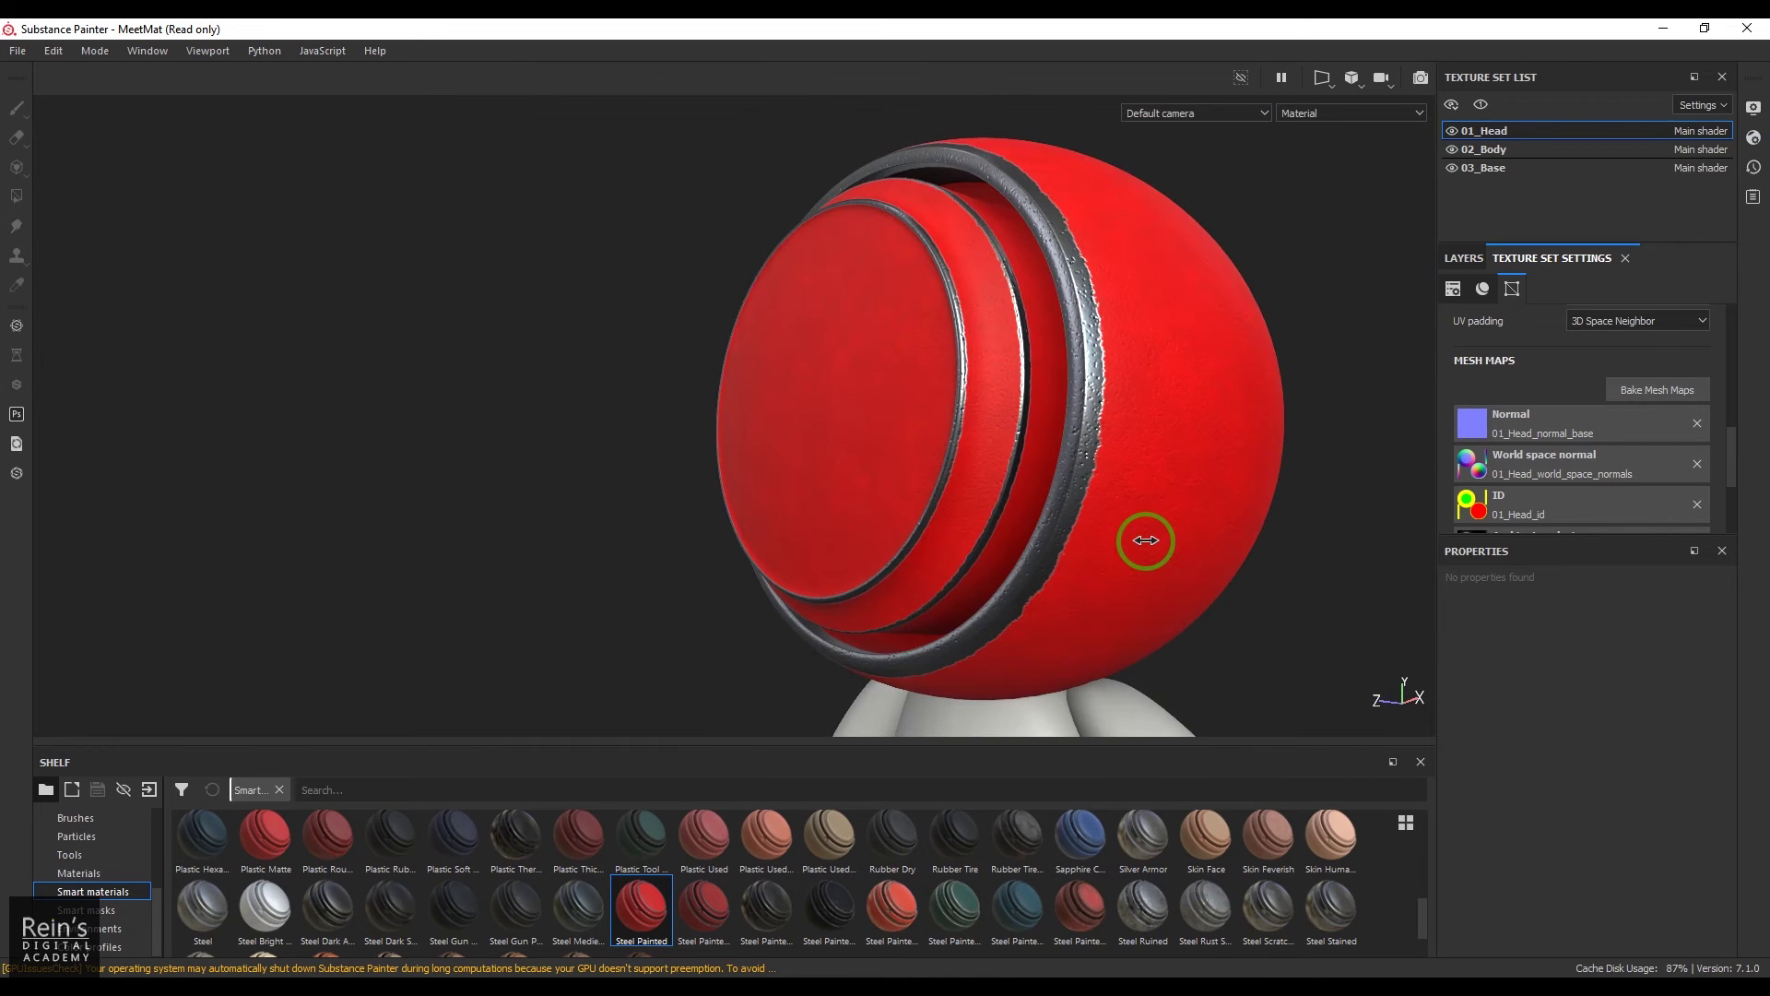
alt+drag(1163, 533, 1118, 399)
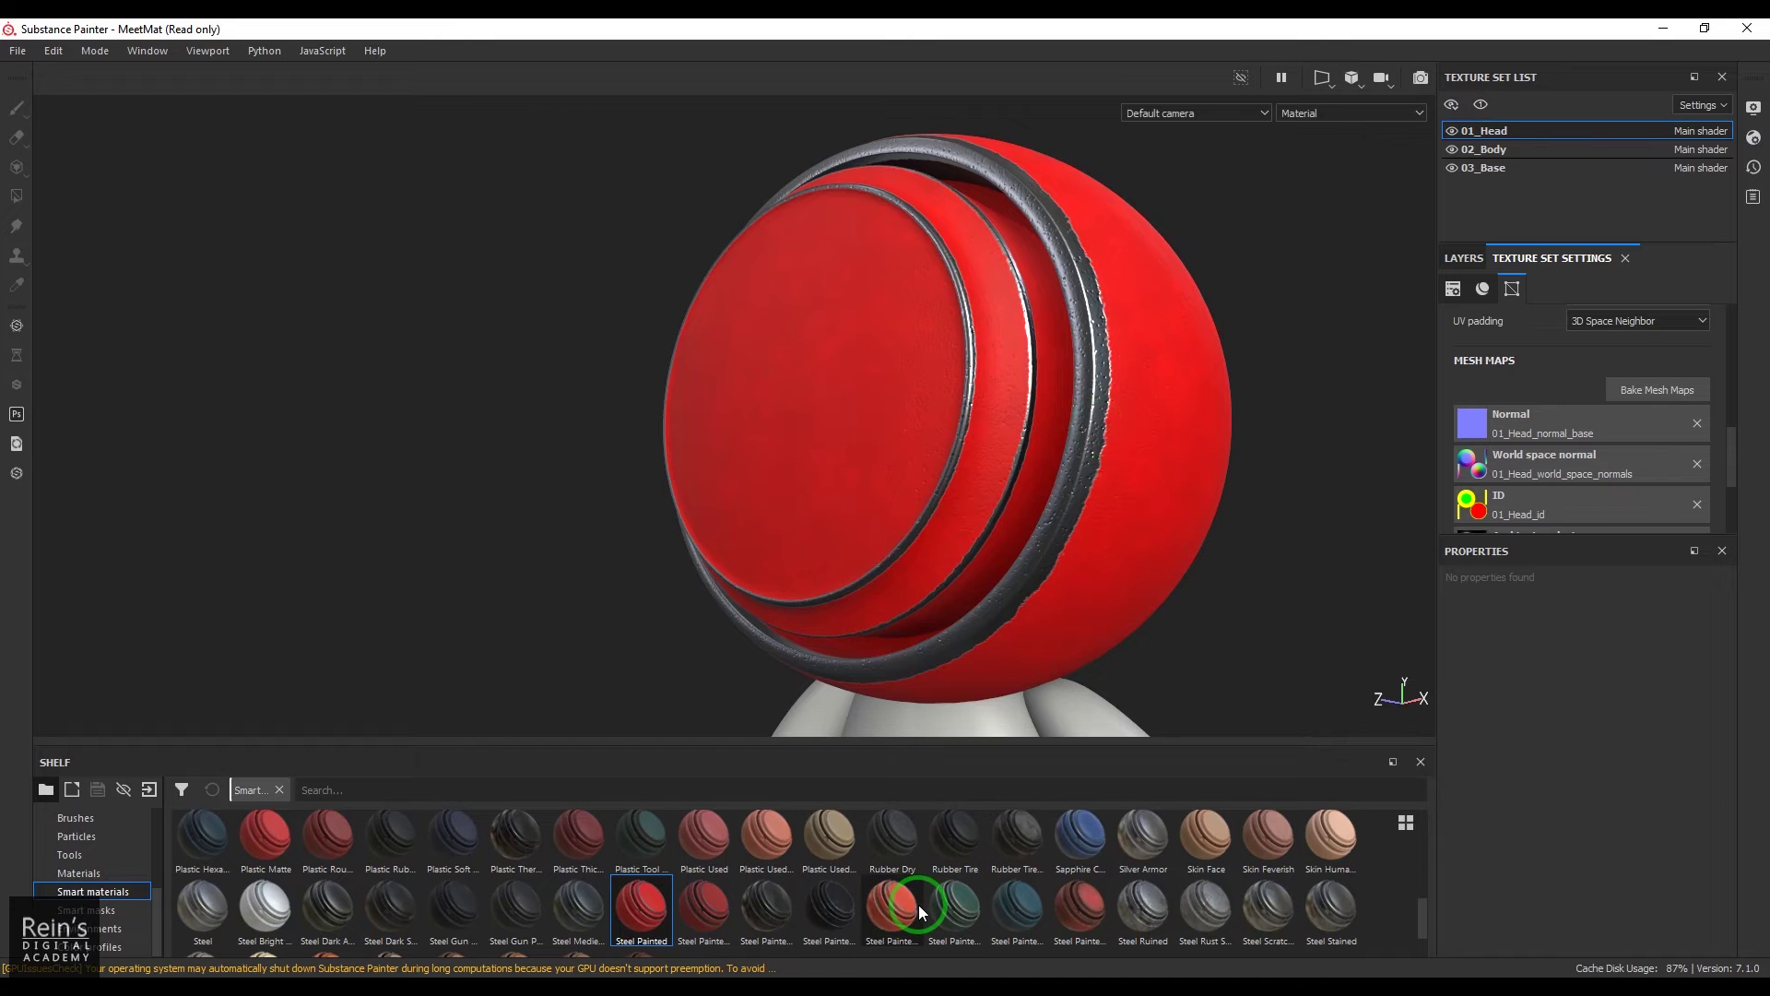
- Apply a second painted-steel variant, Steel Painted Scraped Dirty, to the head and show its layer stack
drag(906, 909, 941, 483)
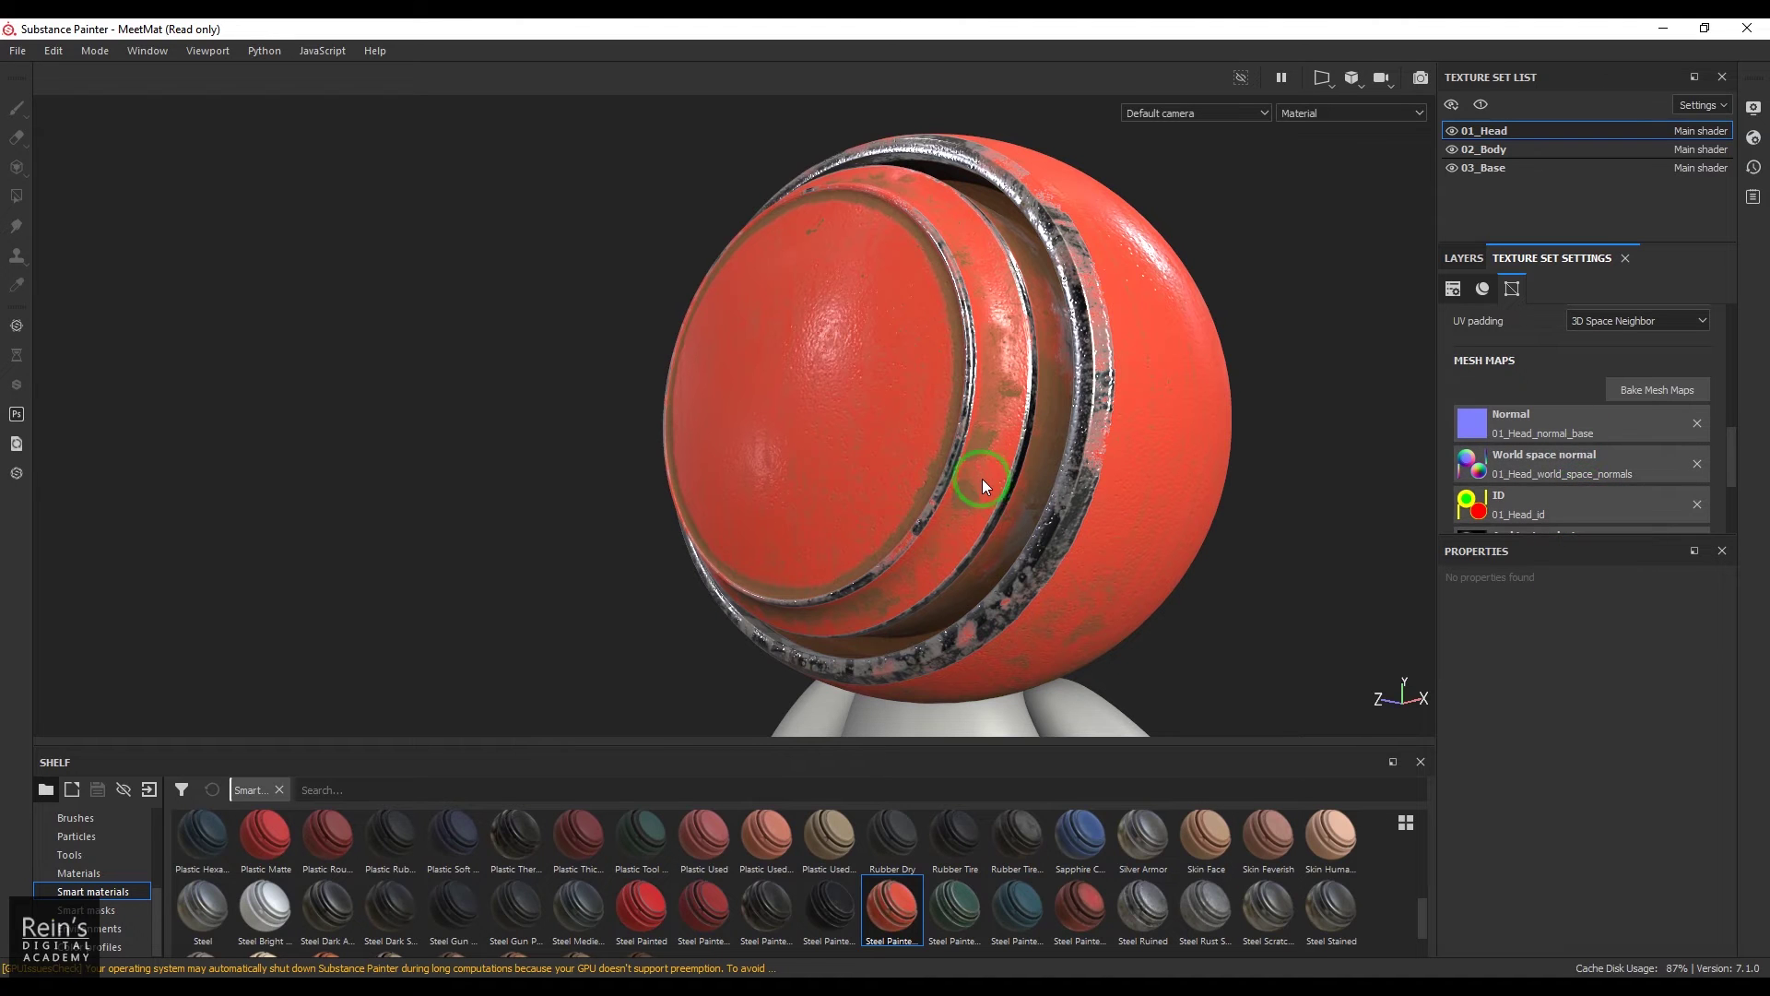
scroll(981, 466, up, 3)
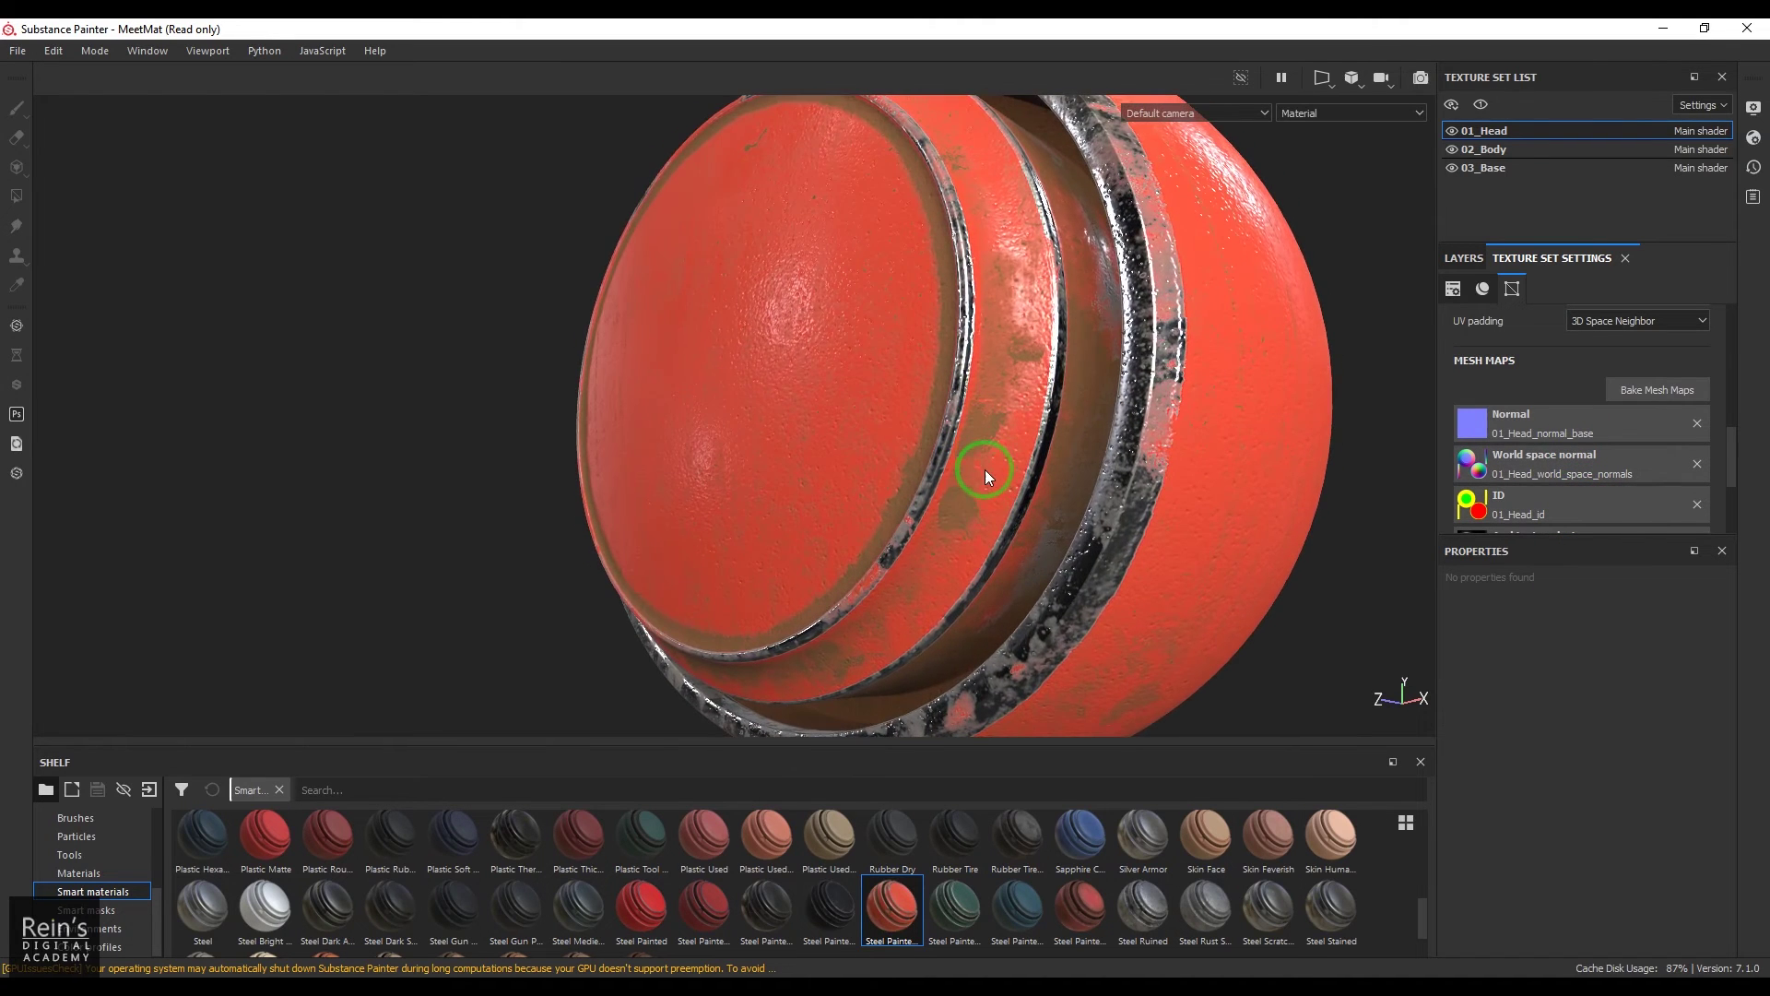
scroll(985, 461, up, 1)
scroll(984, 463, down, 3)
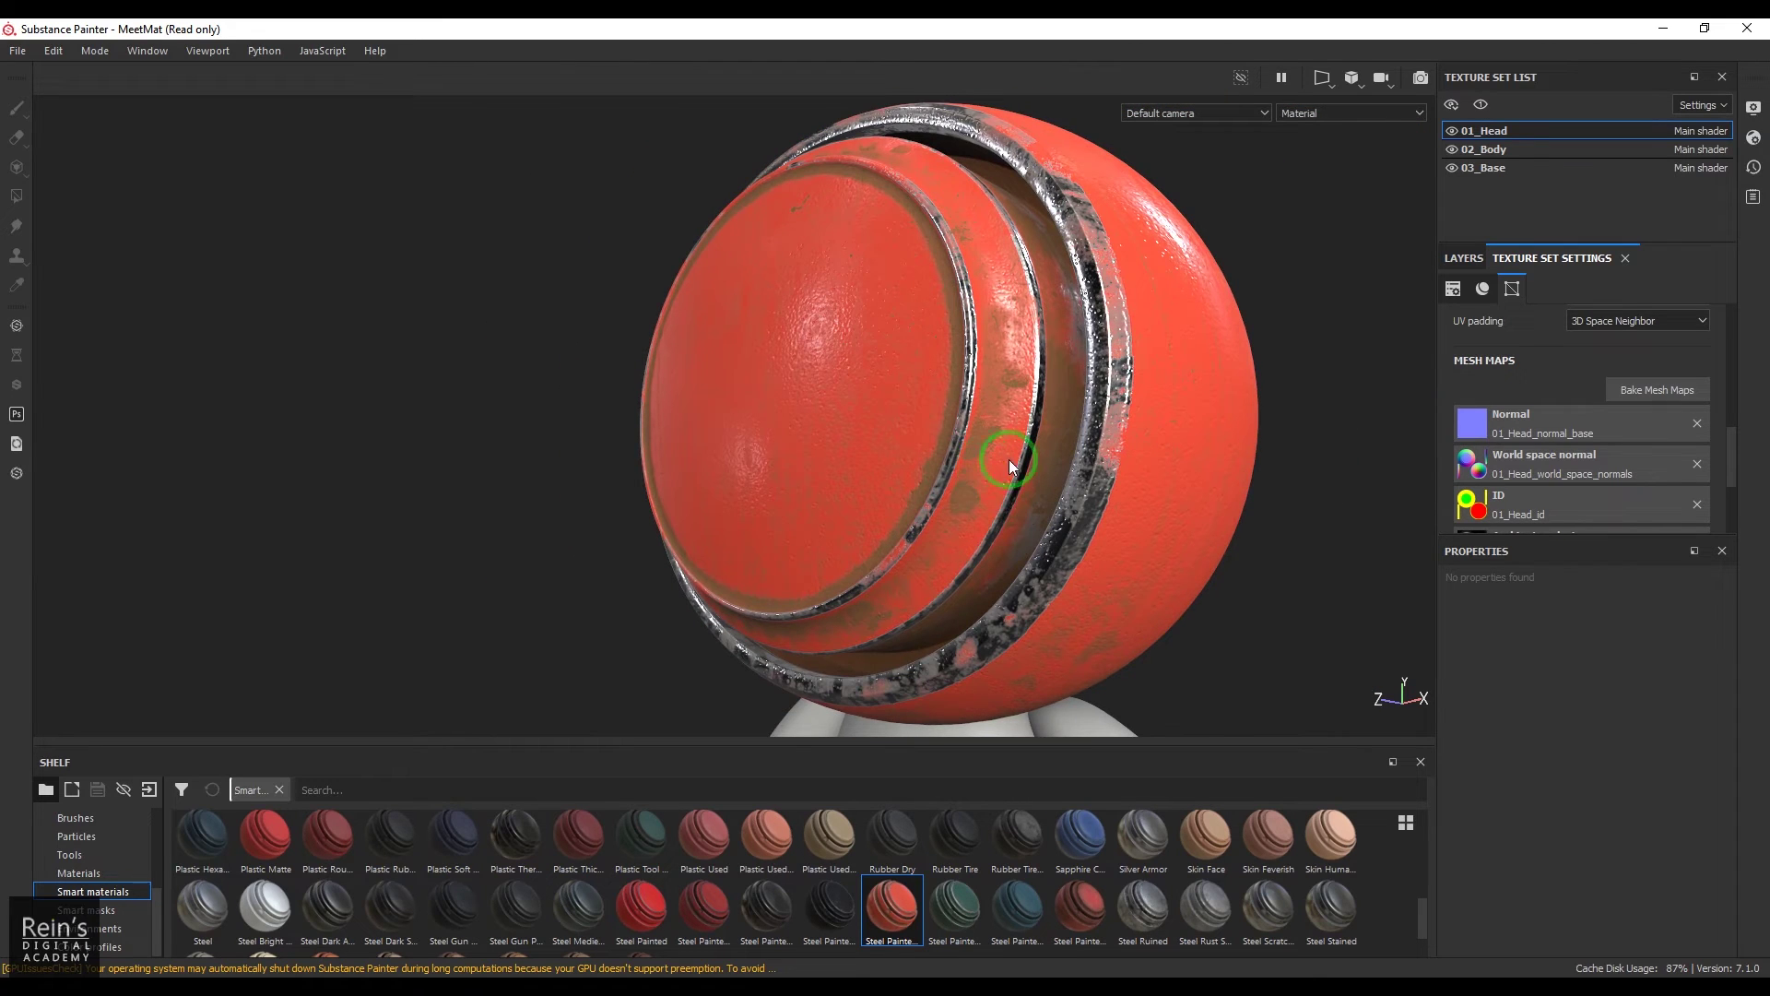
click(1466, 259)
- Delete the Steel Painted Scraped Dirty and Steel Painted layers from the head's layer stack
click(1720, 286)
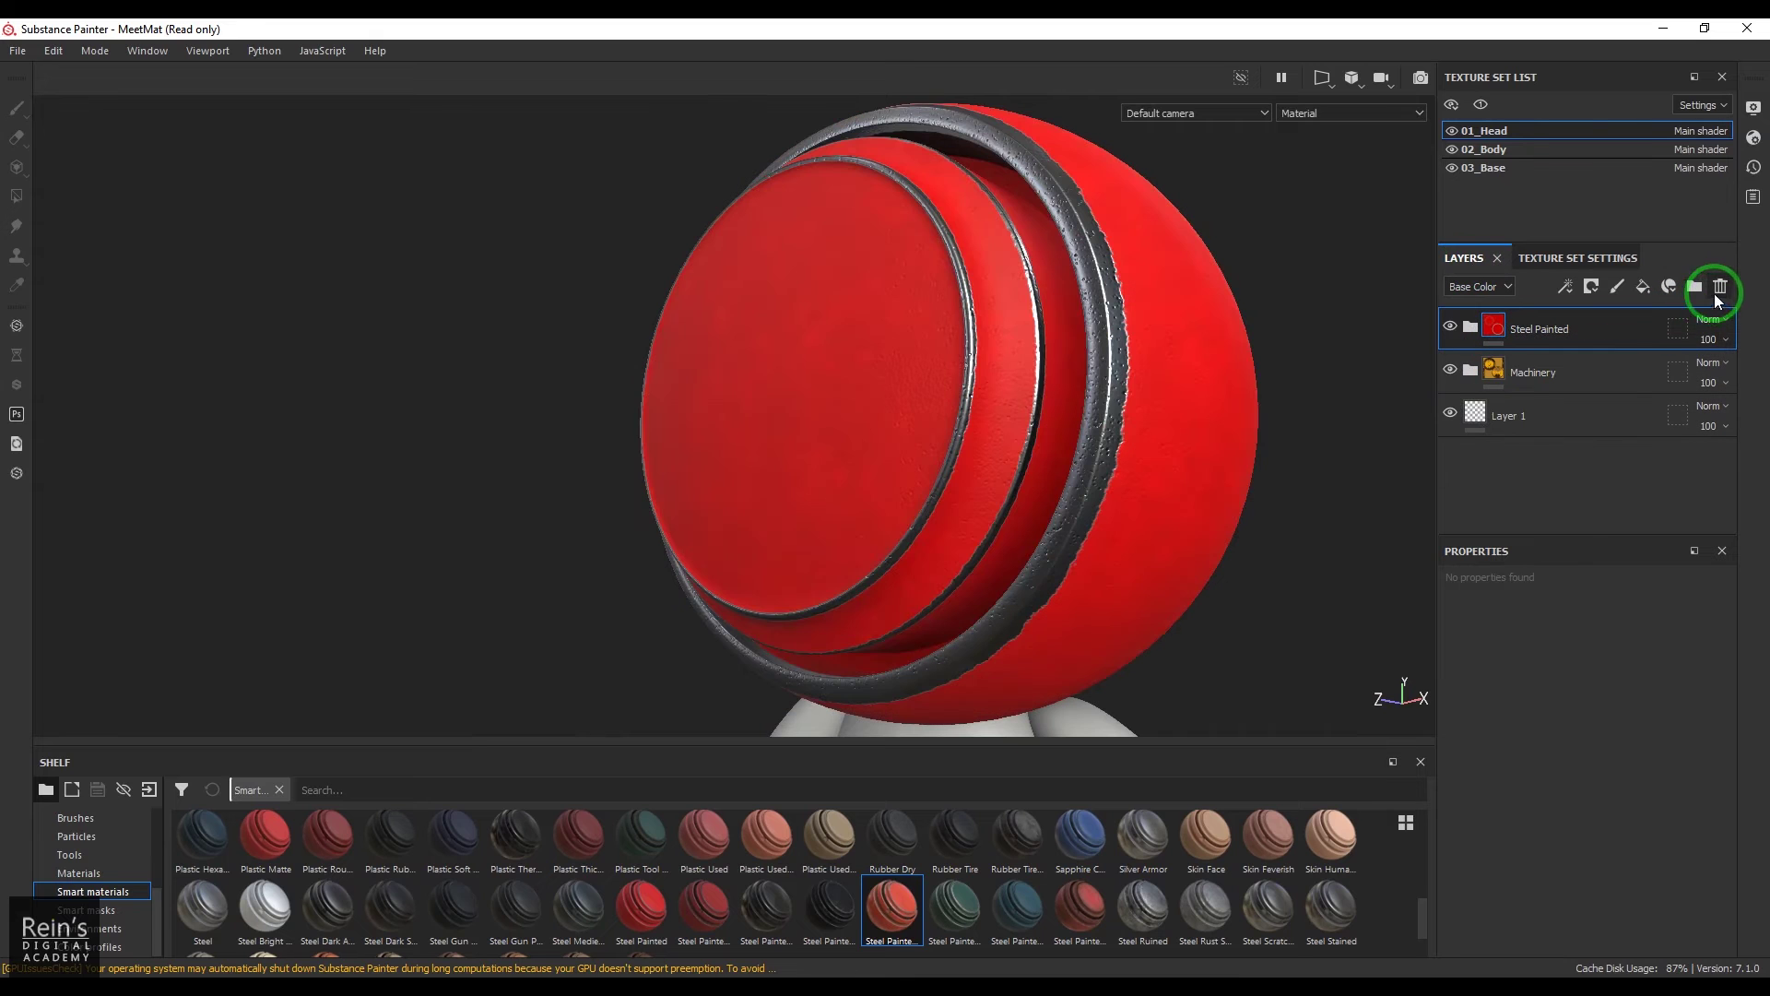
click(1639, 323)
click(1721, 286)
click(1589, 330)
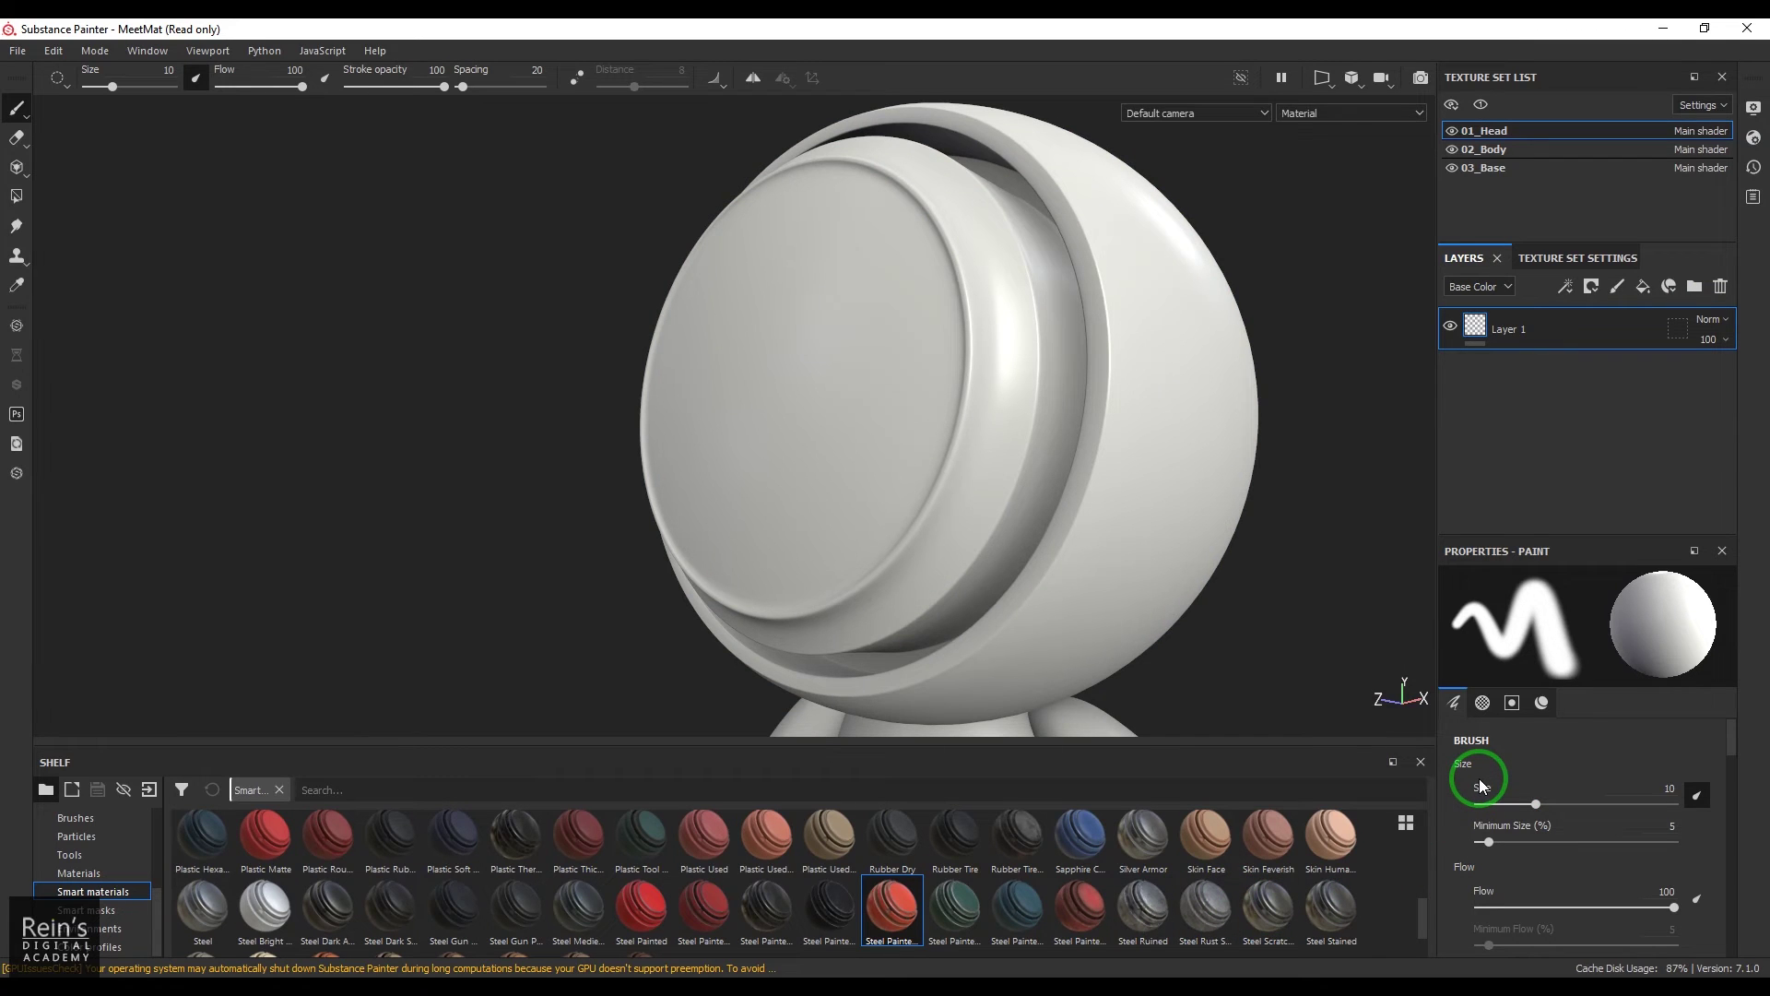
- Add Fill layer 1 with a fill effect and set its base colour to pure red (1, 0, 0)
click(1643, 288)
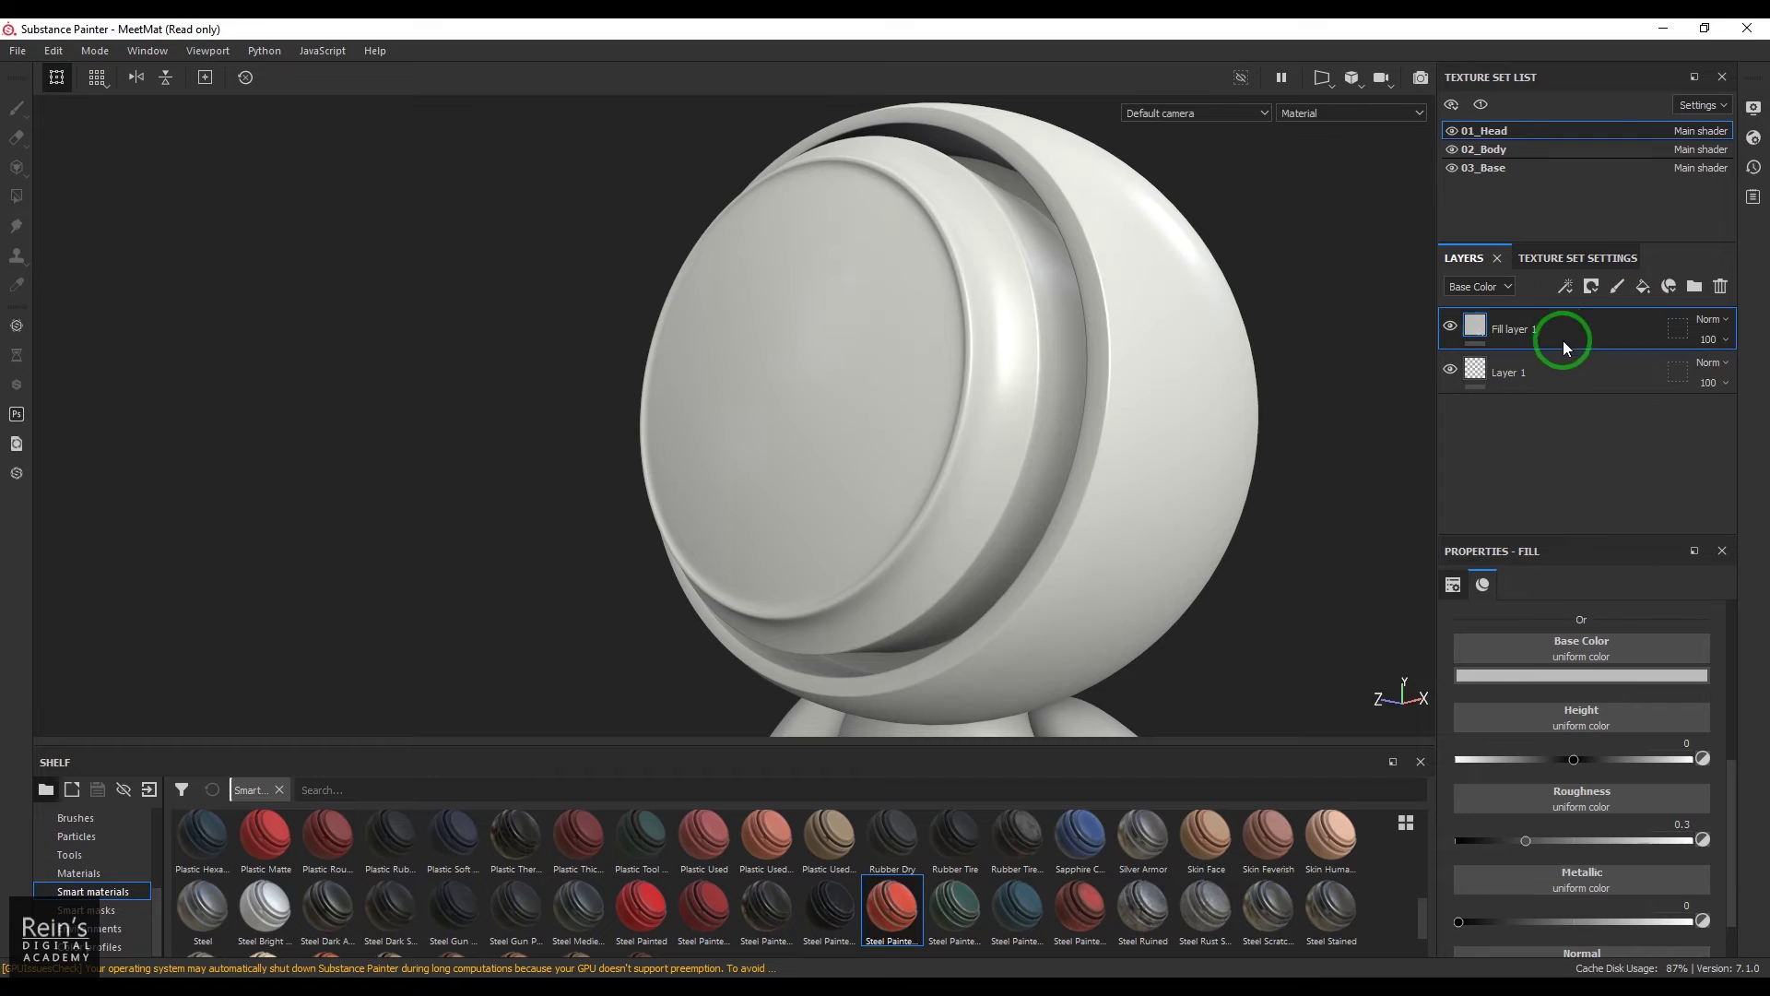
click(1573, 290)
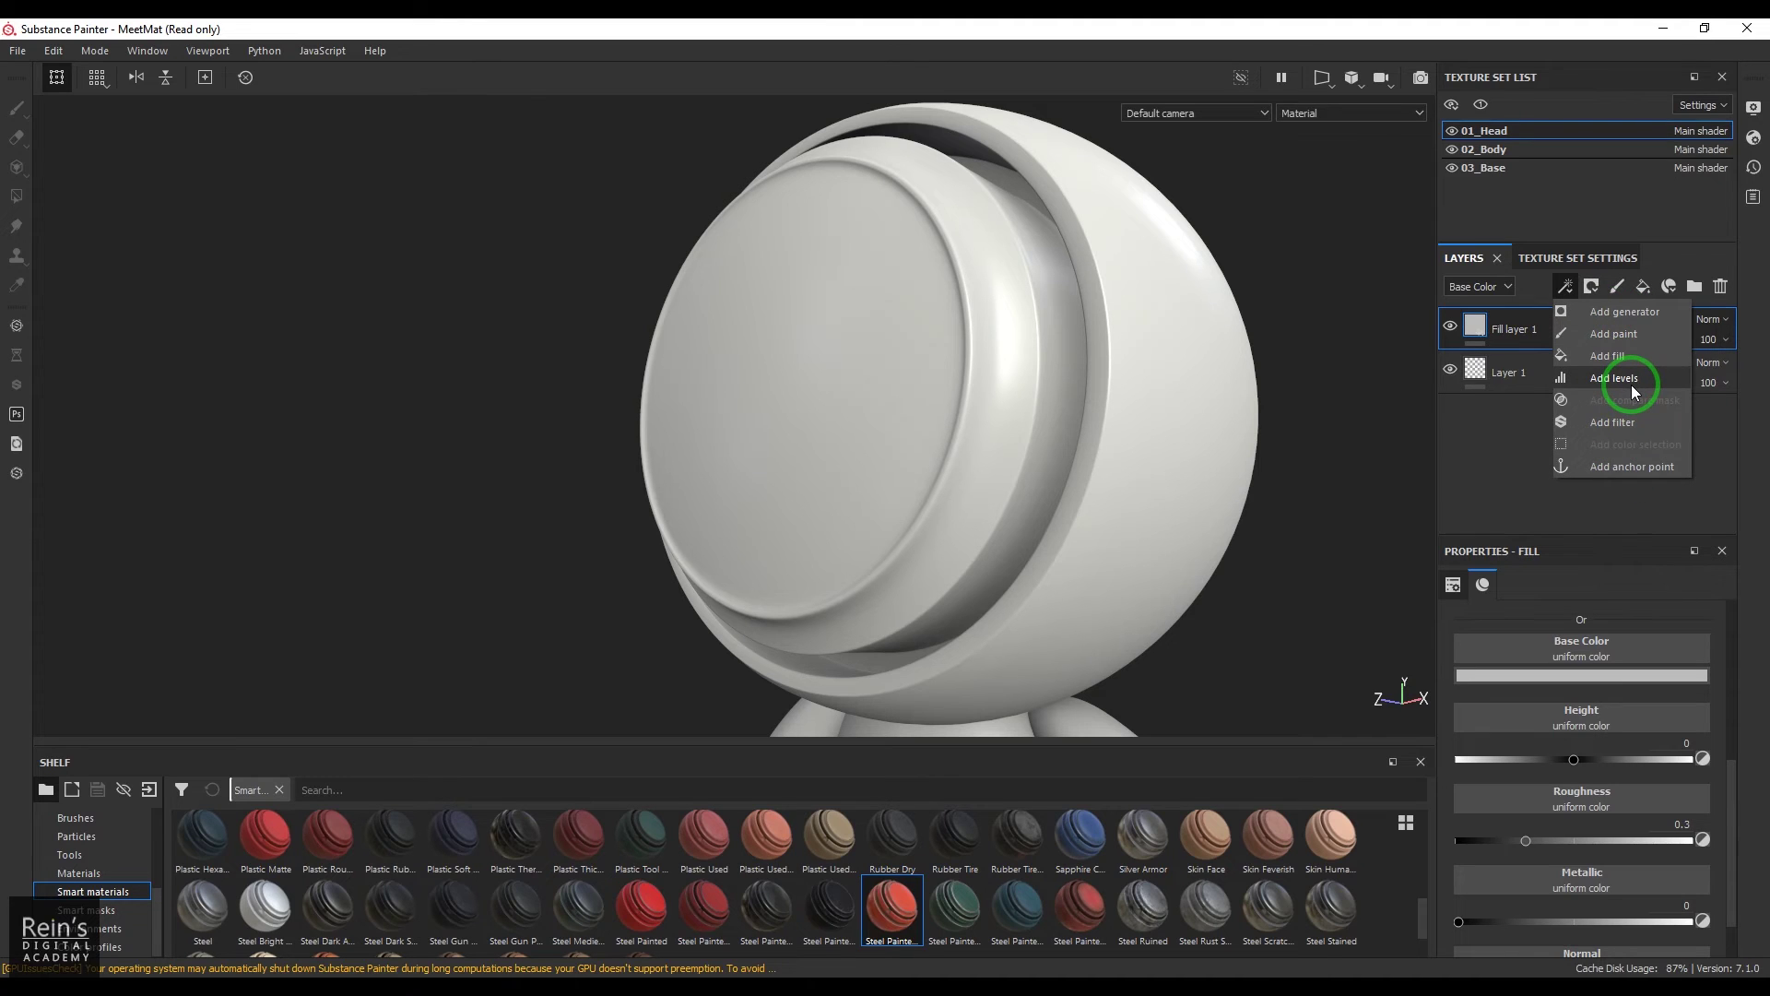
click(1495, 417)
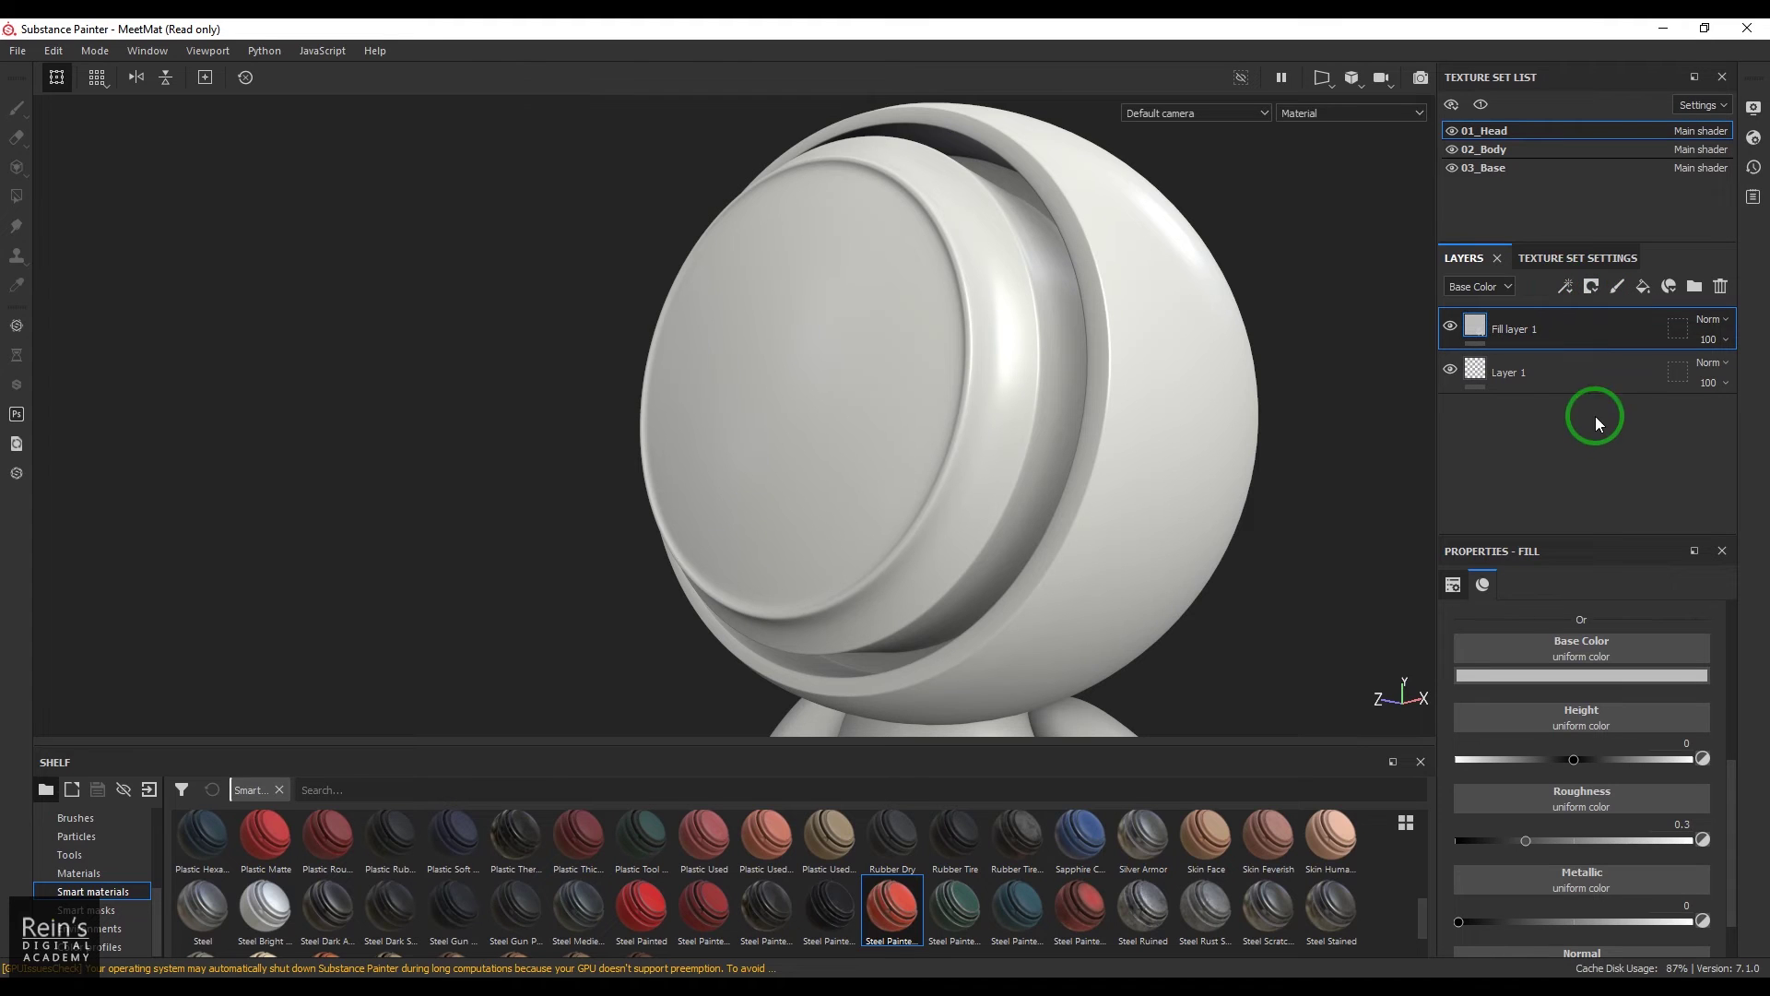
click(1566, 289)
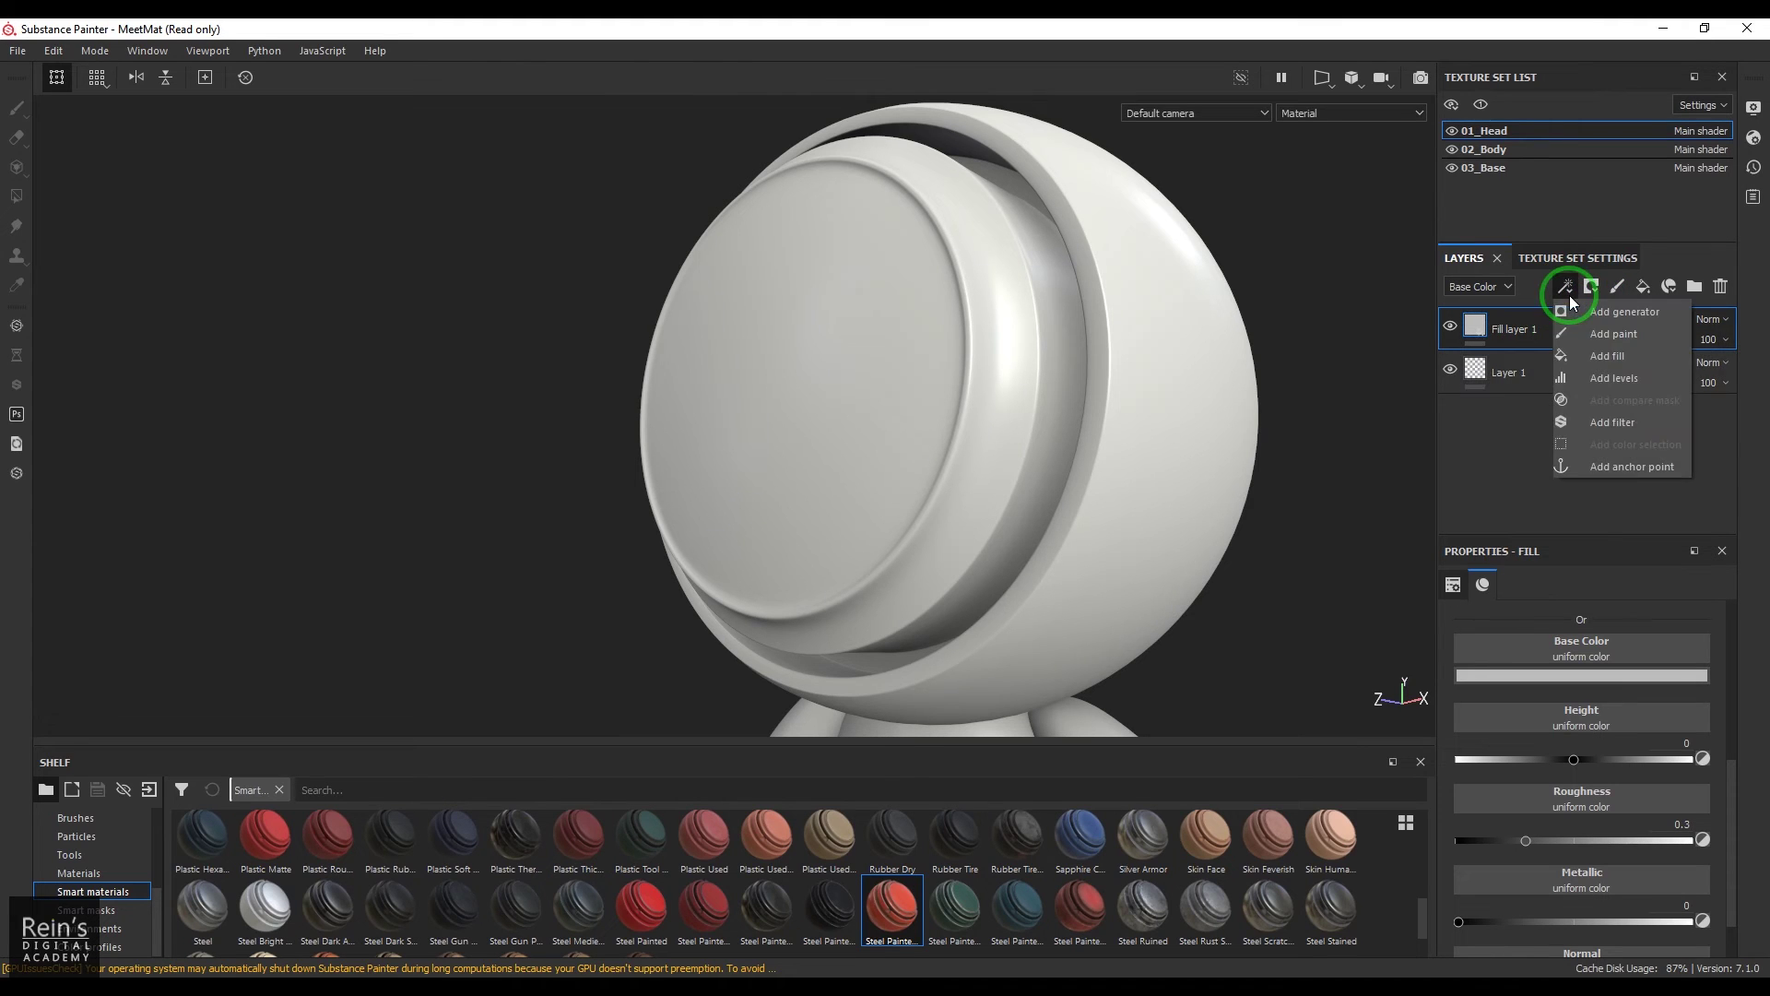
click(1641, 357)
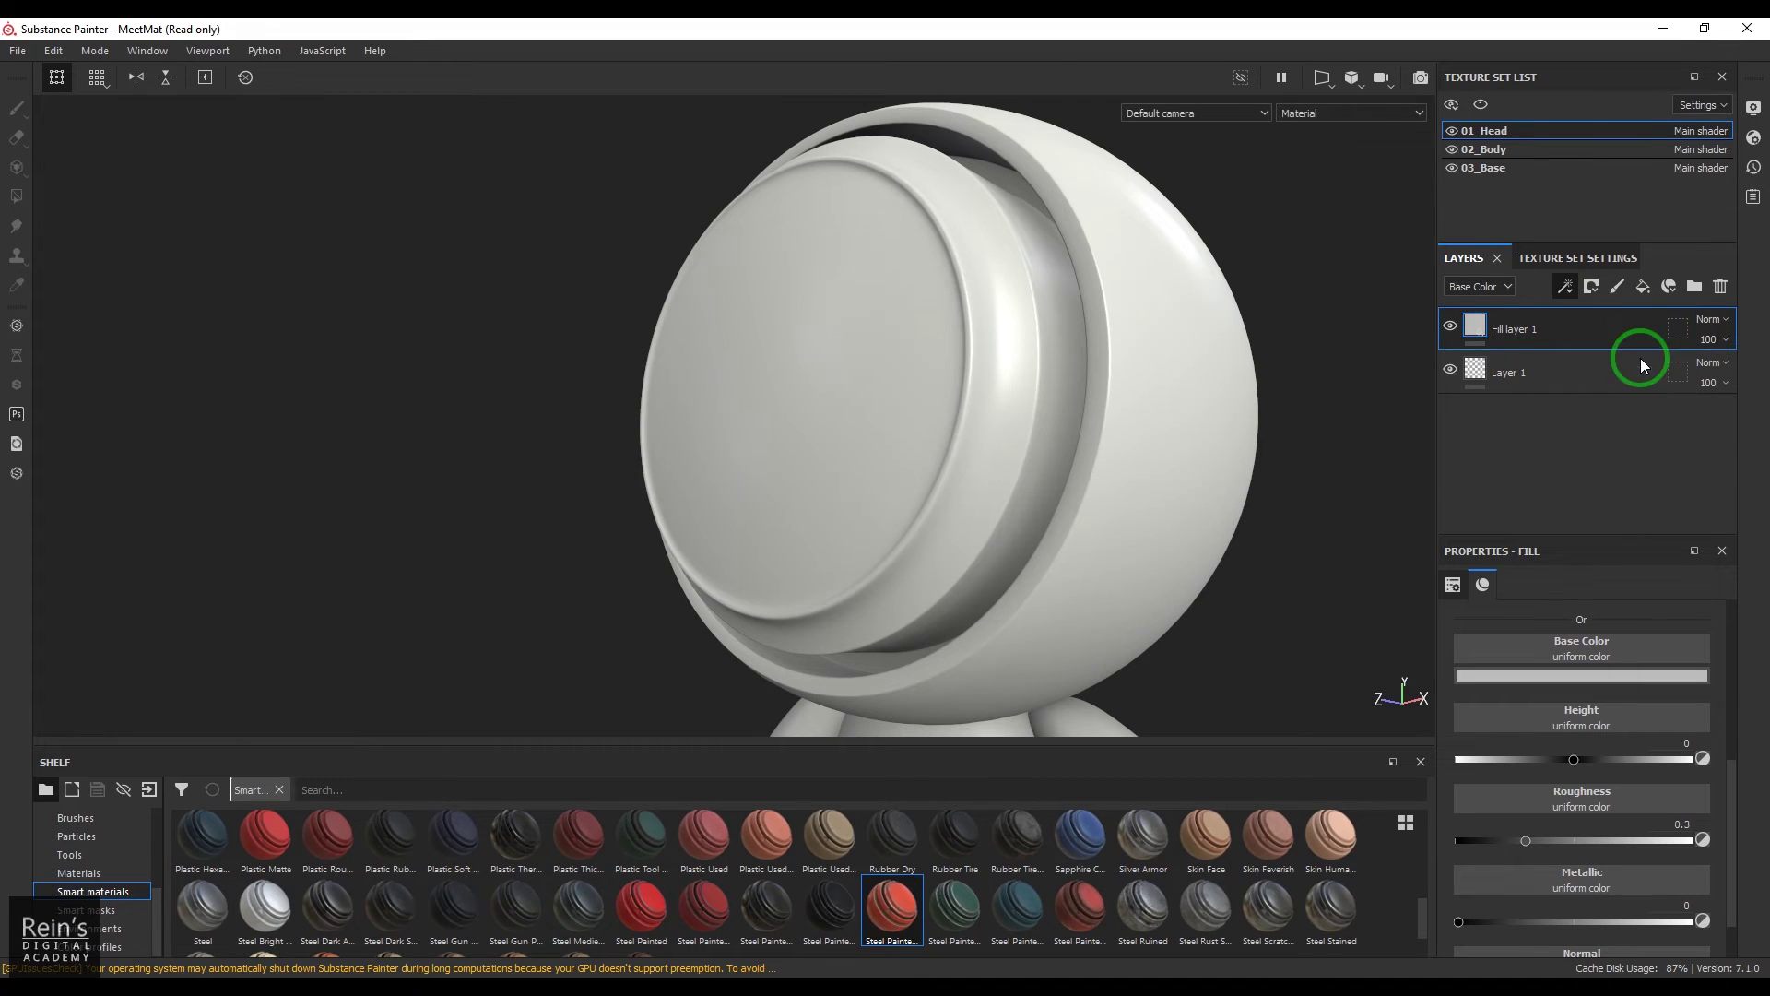
click(1589, 678)
click(1650, 718)
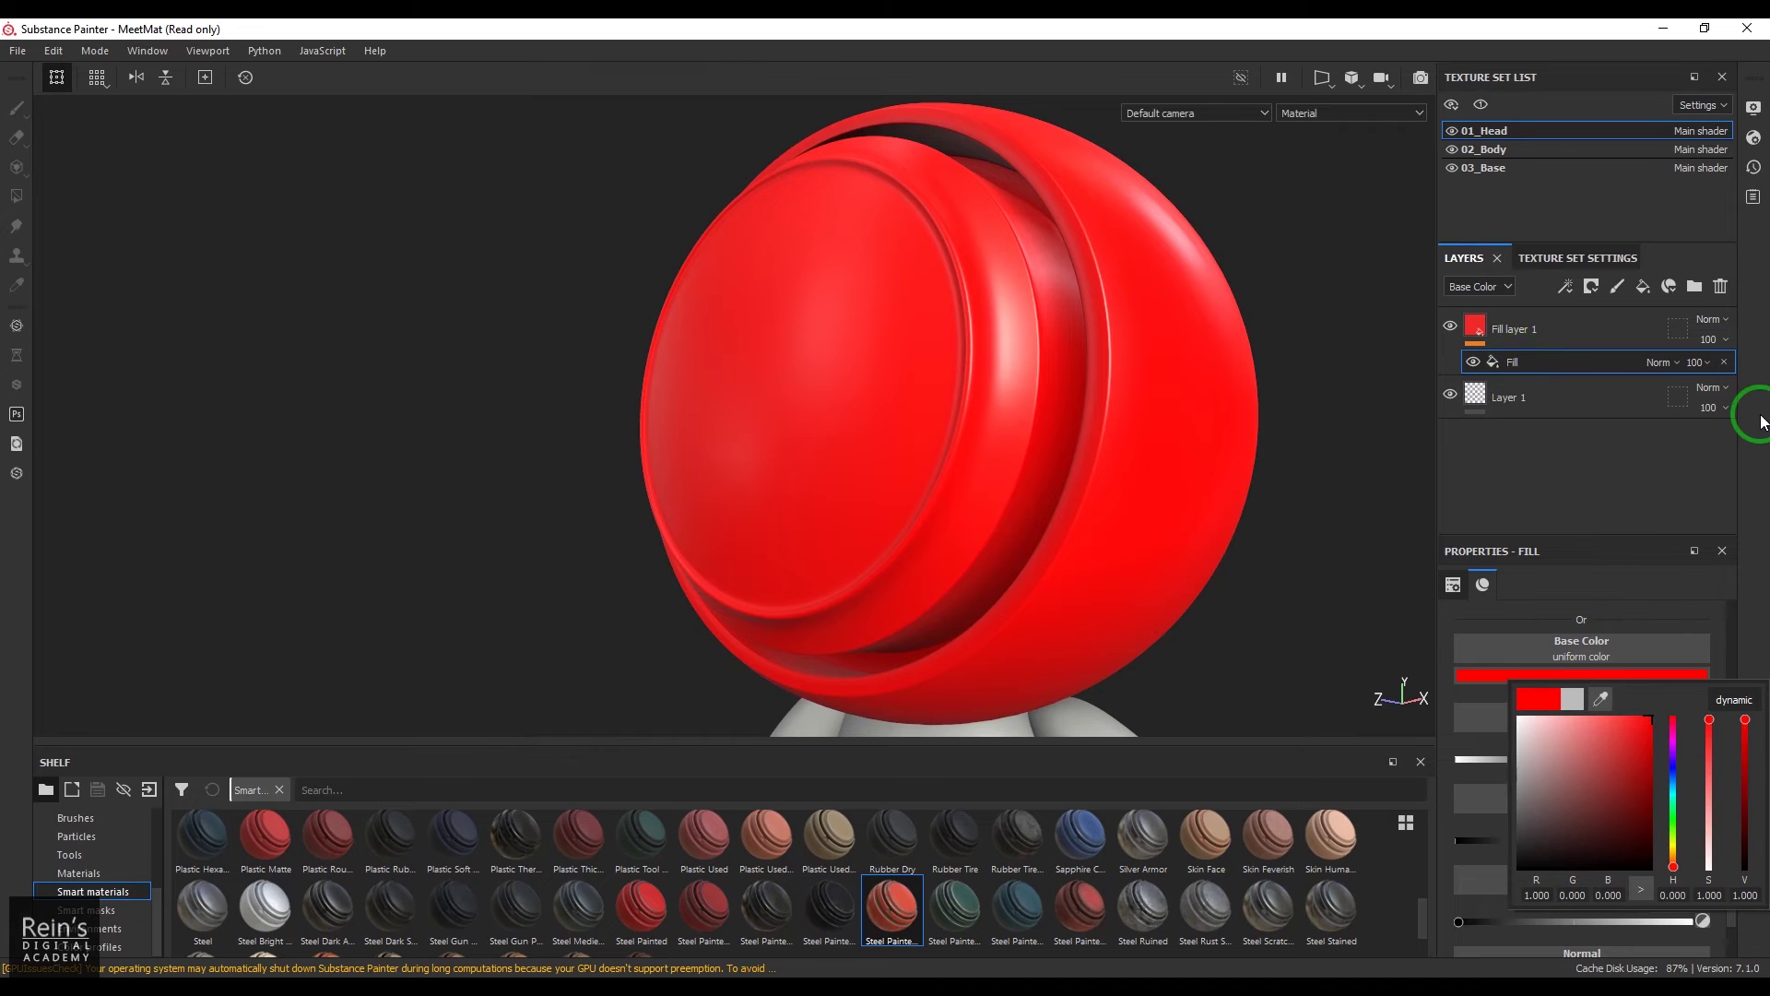
- Add an Auto Stitcher generator to the head's red Fill layer 1 and orbit to inspect the stitching
click(1565, 286)
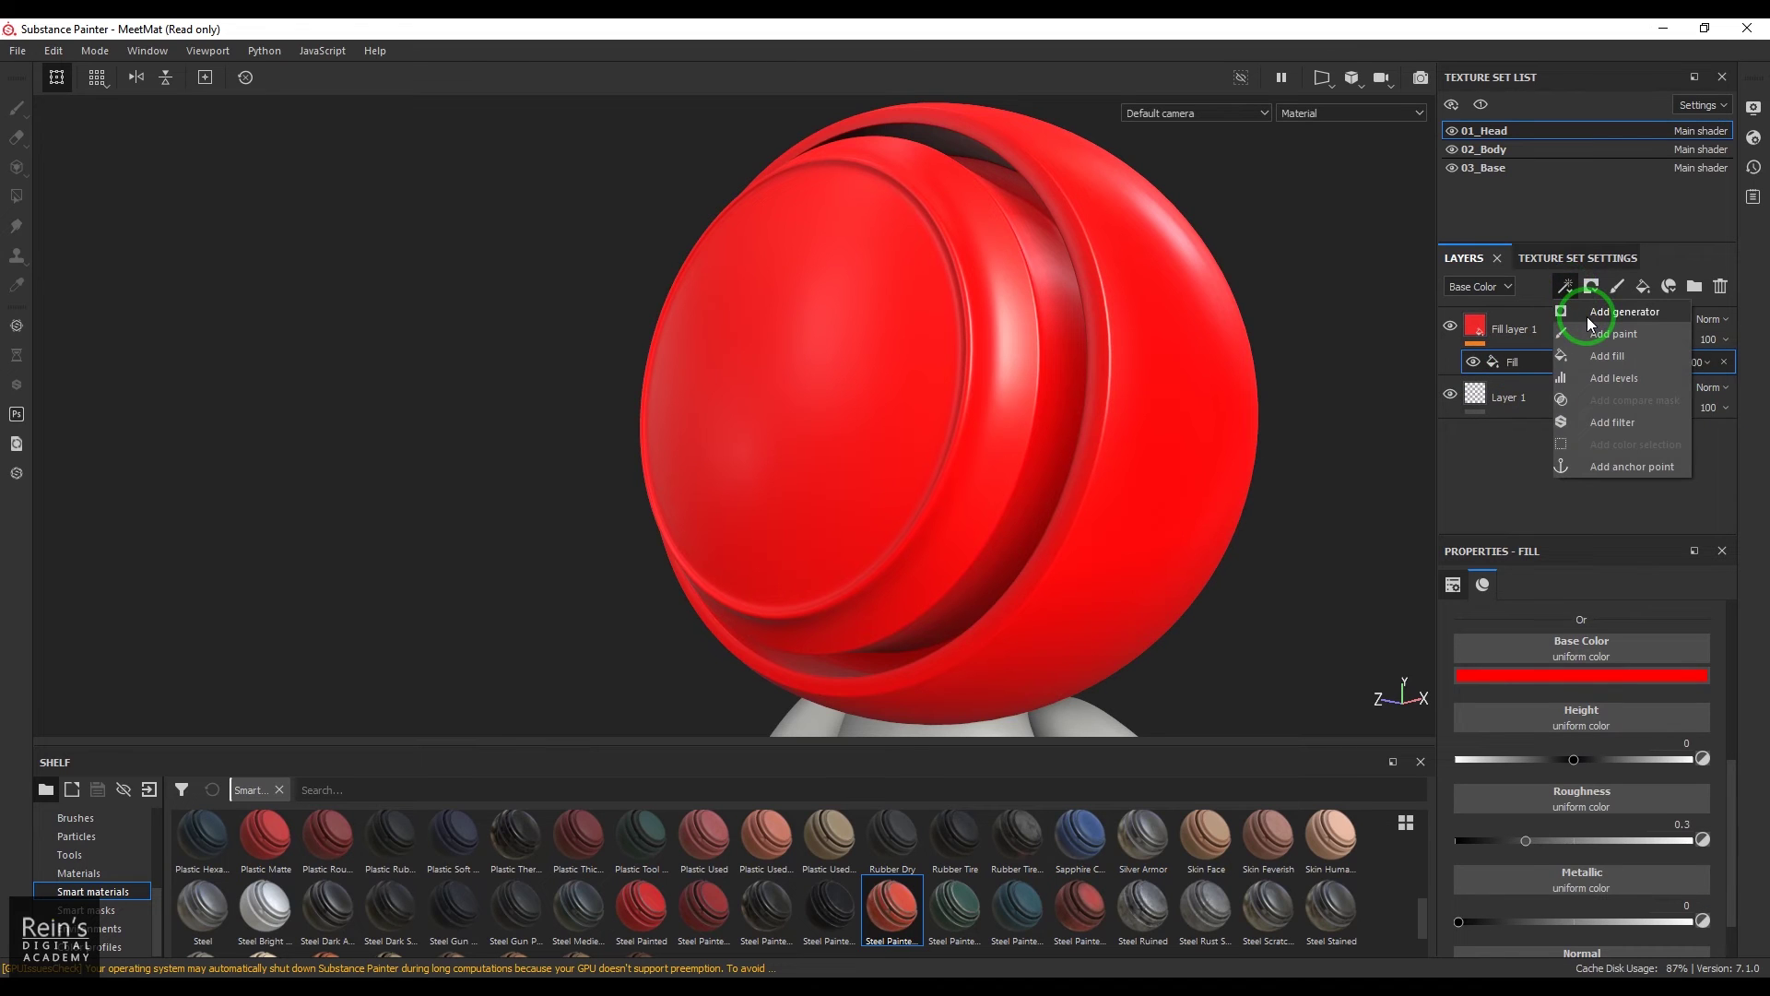
click(1585, 317)
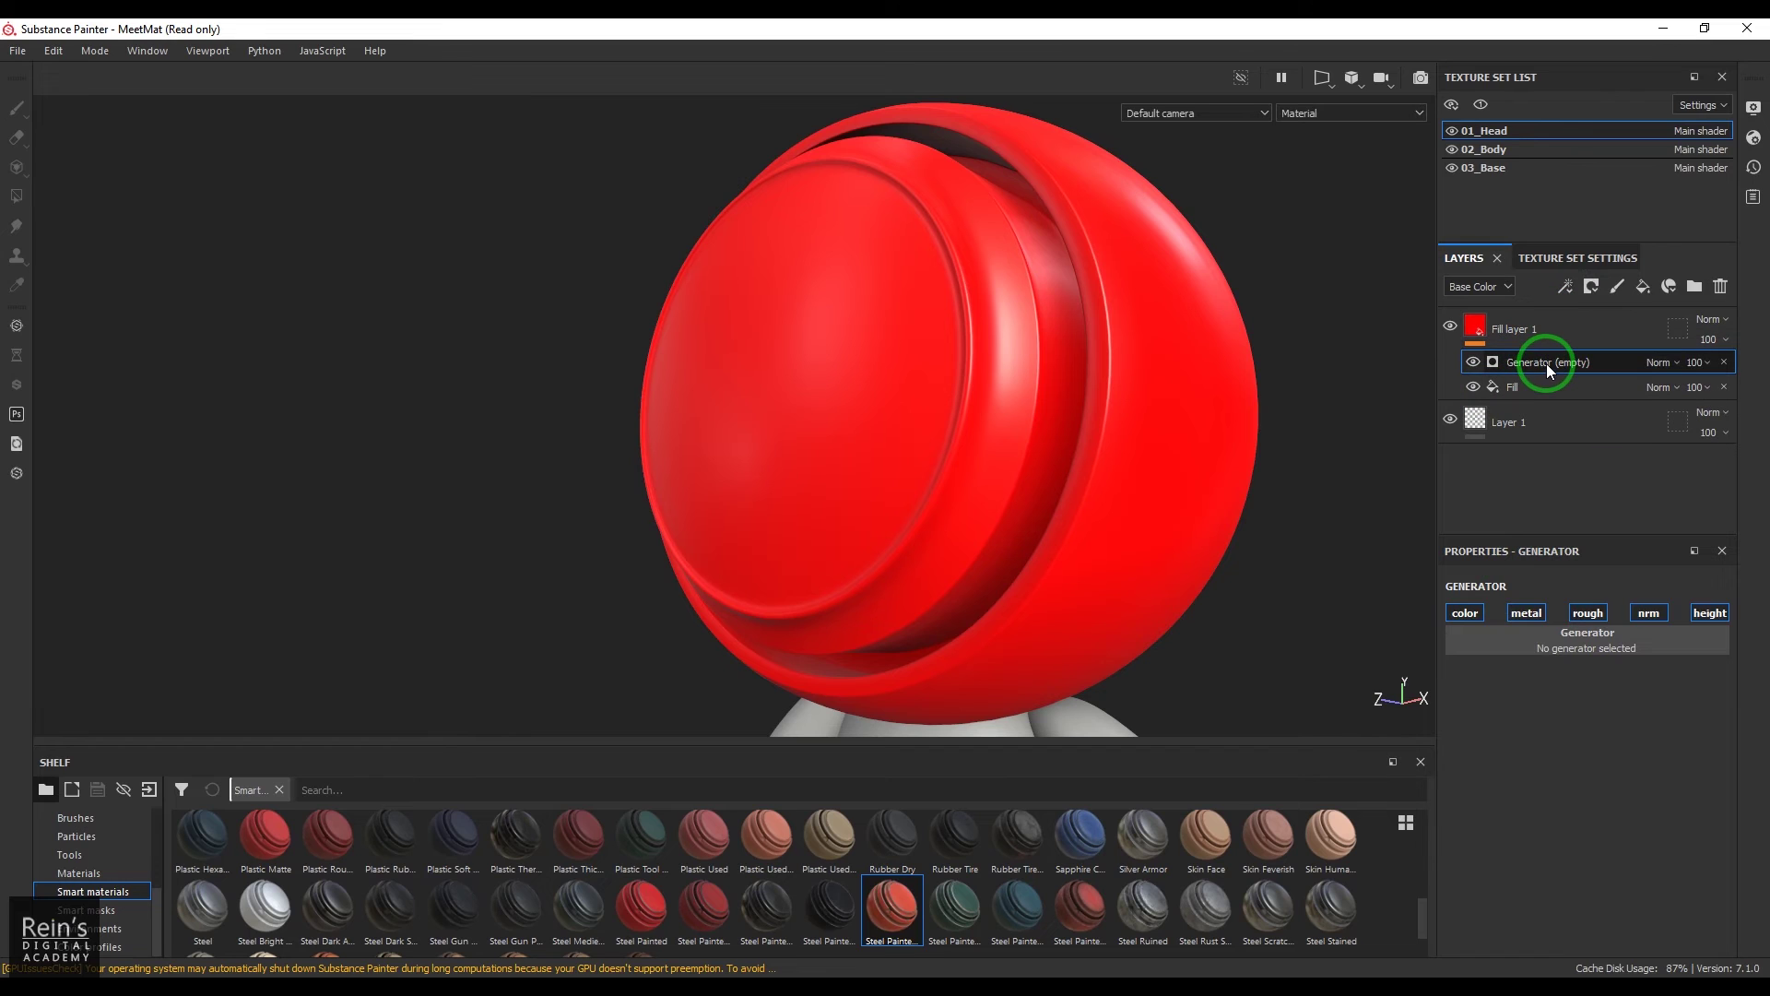
click(1571, 646)
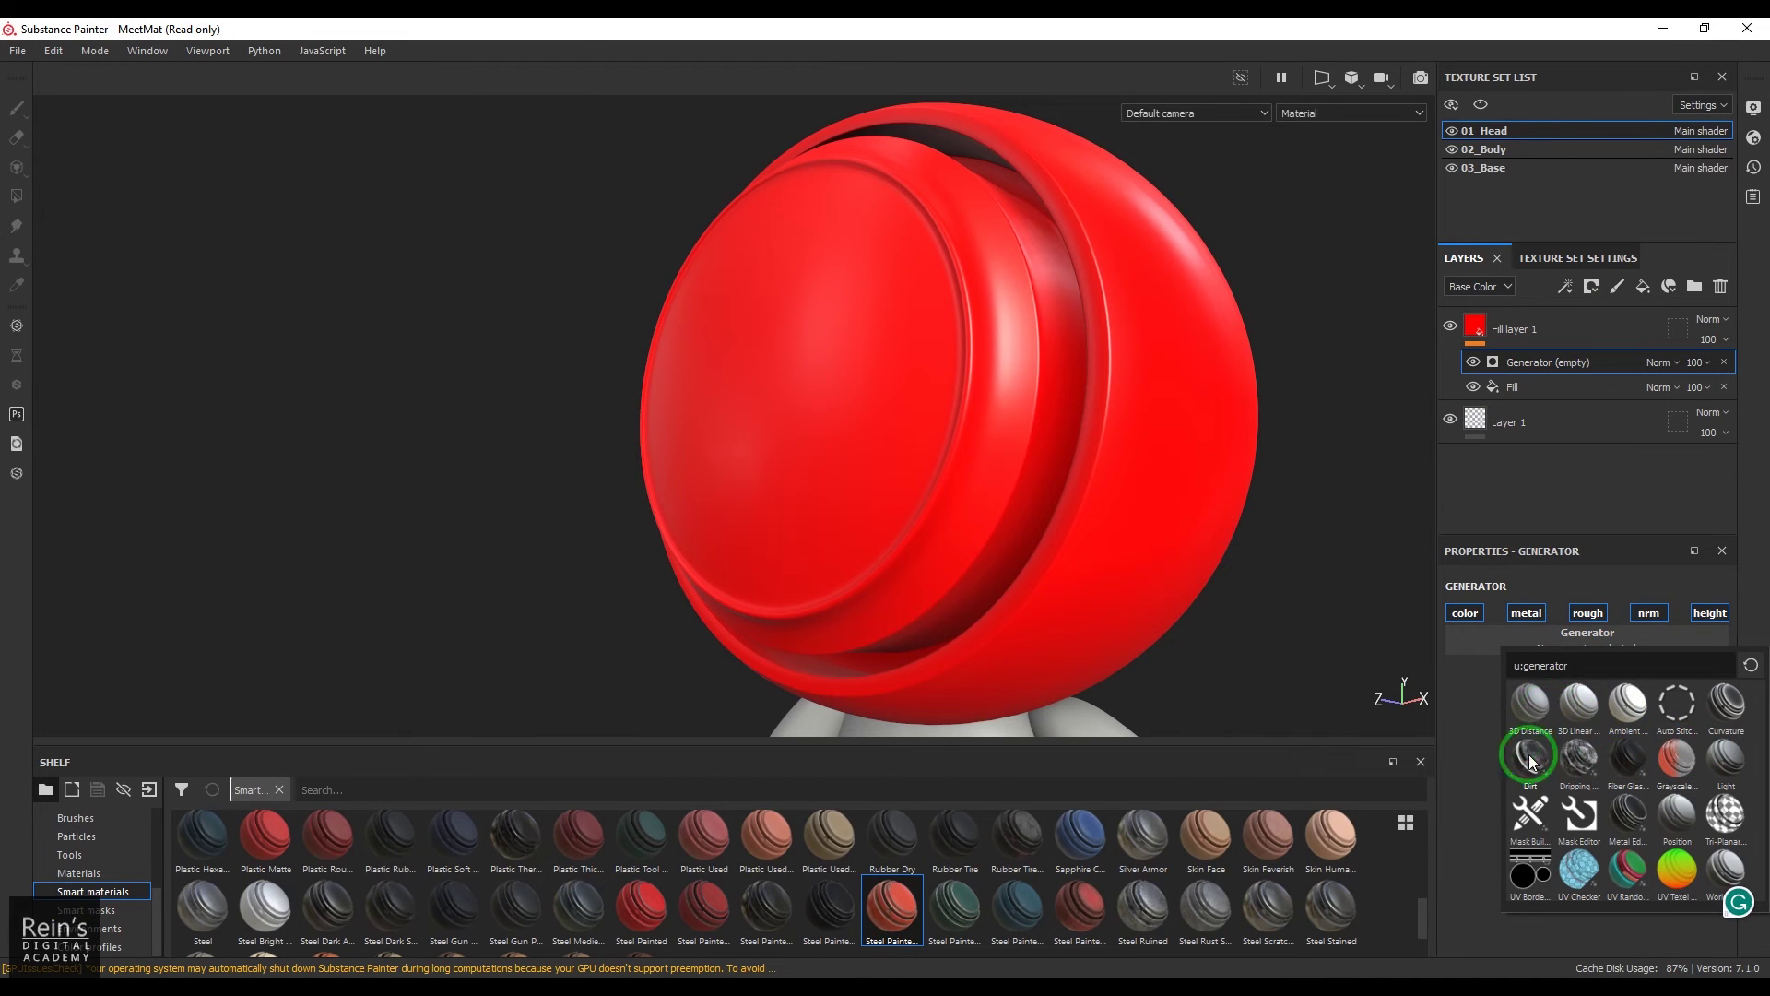
click(1691, 725)
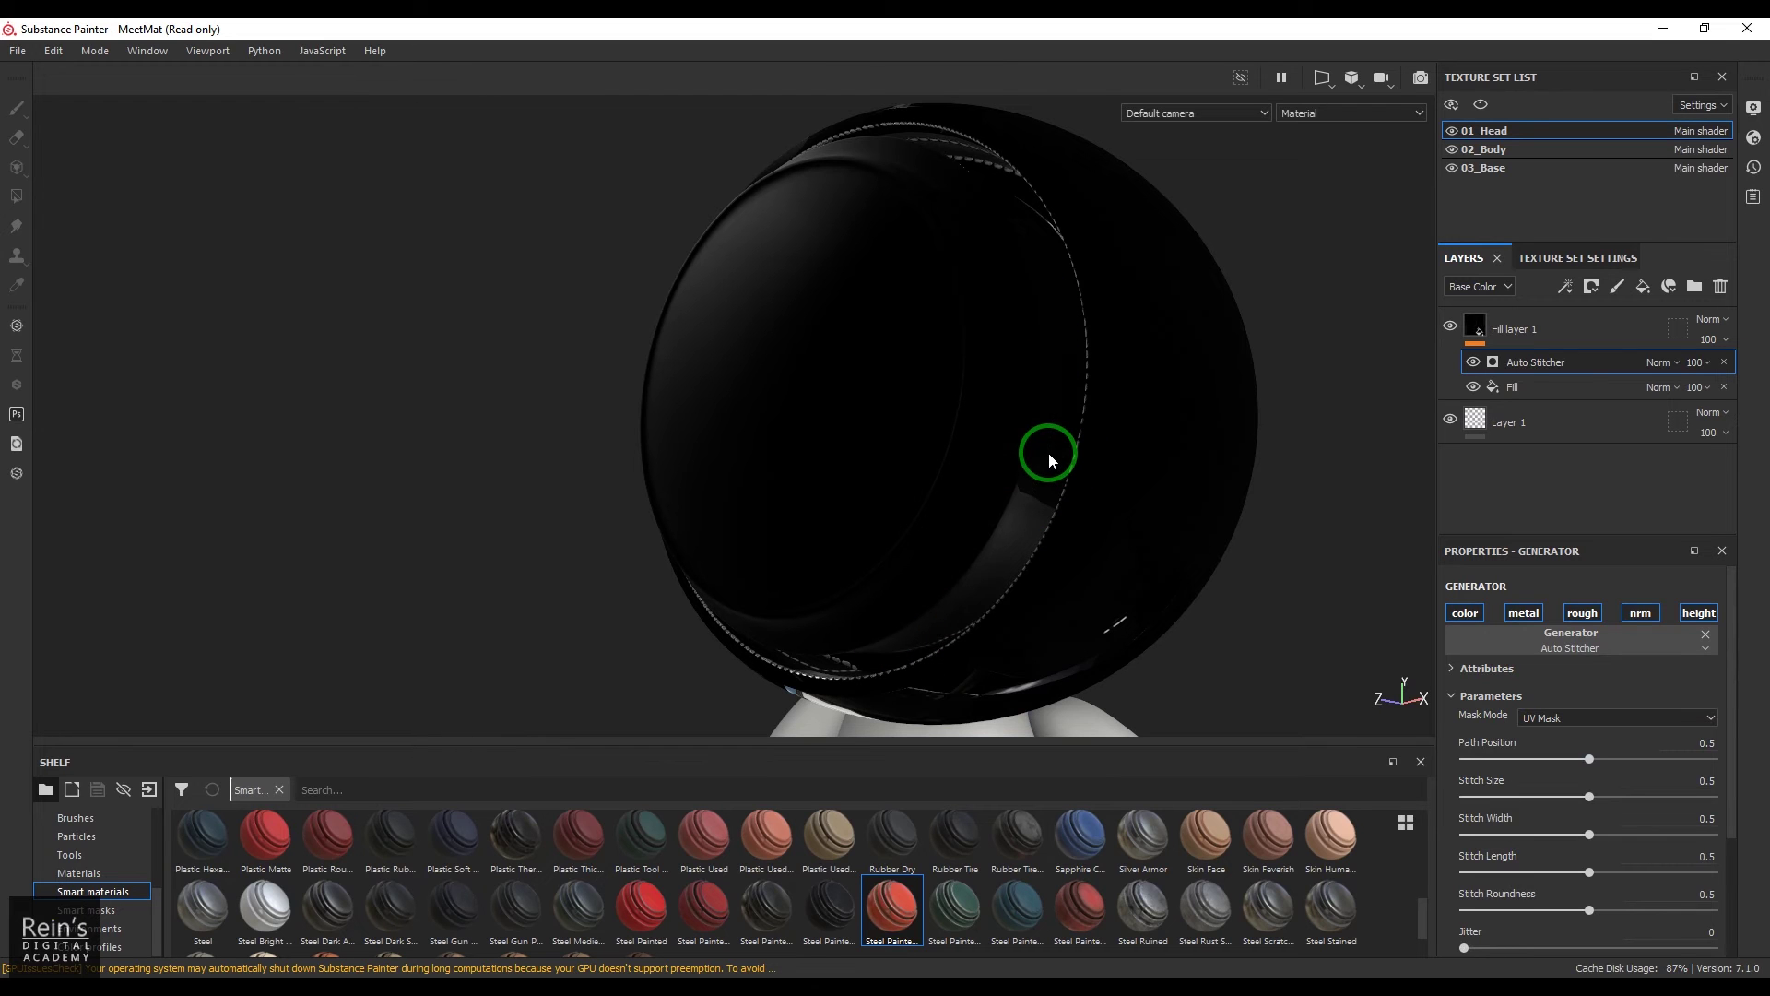
alt+drag(1046, 435, 956, 419)
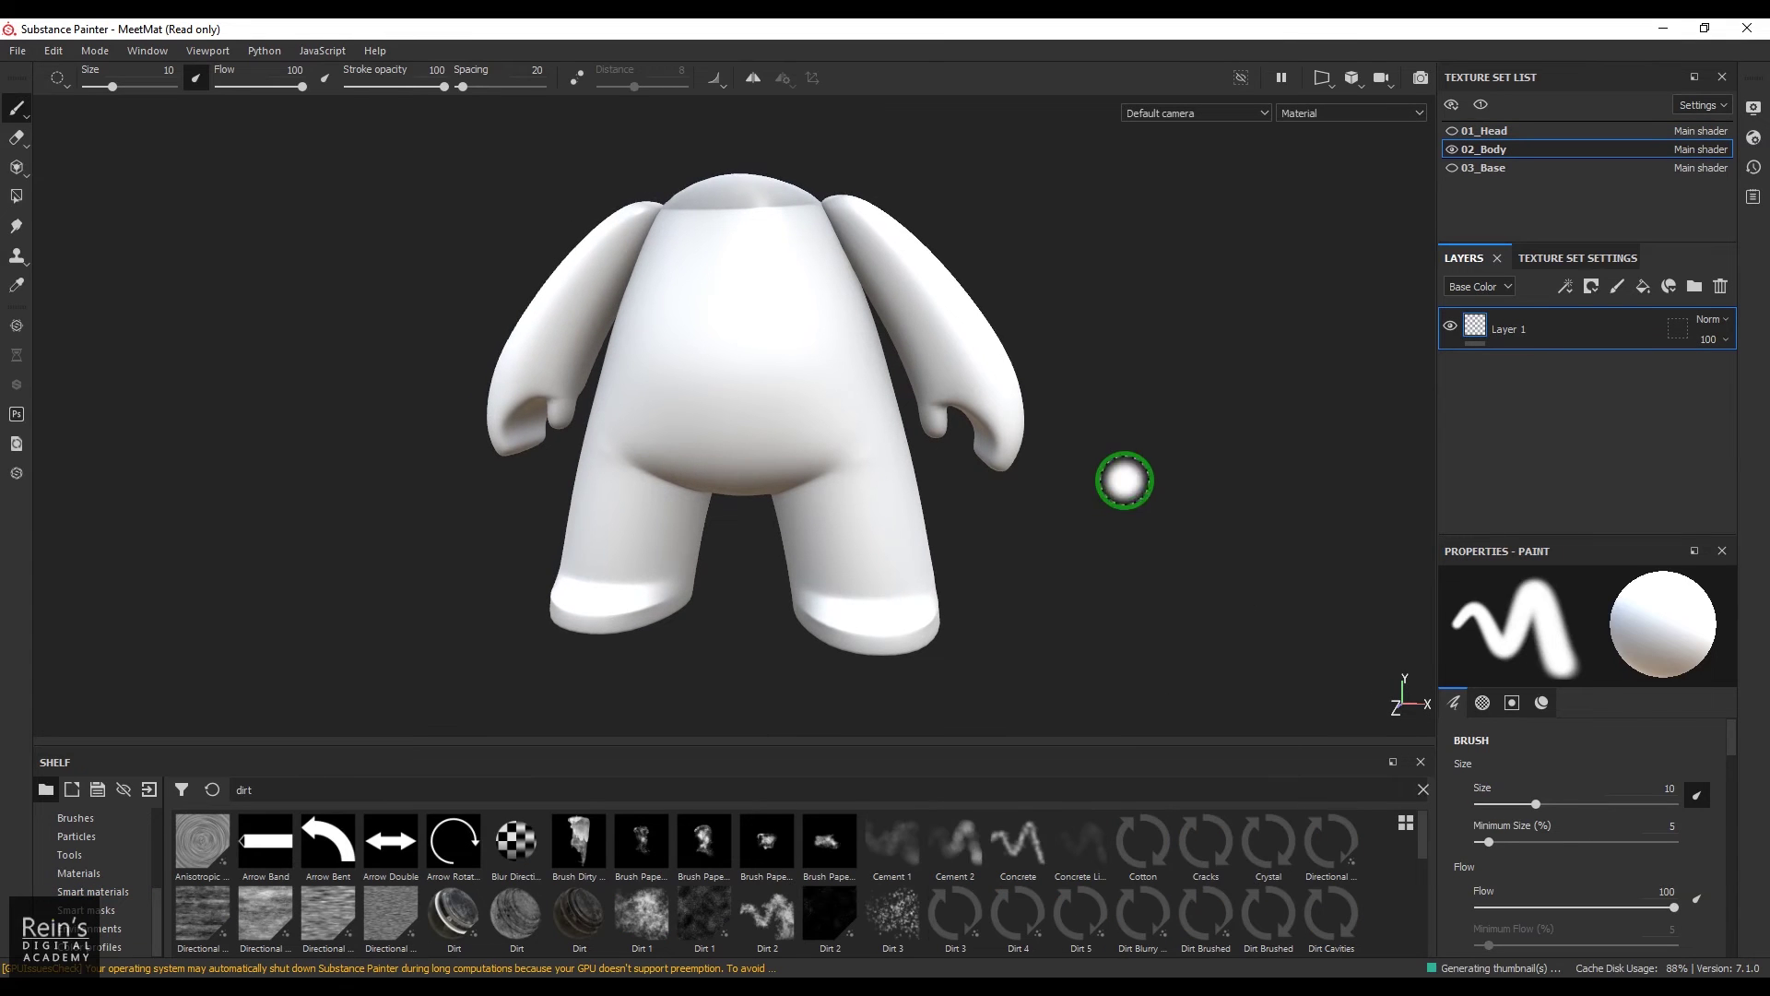
scroll(1125, 479, up, 1)
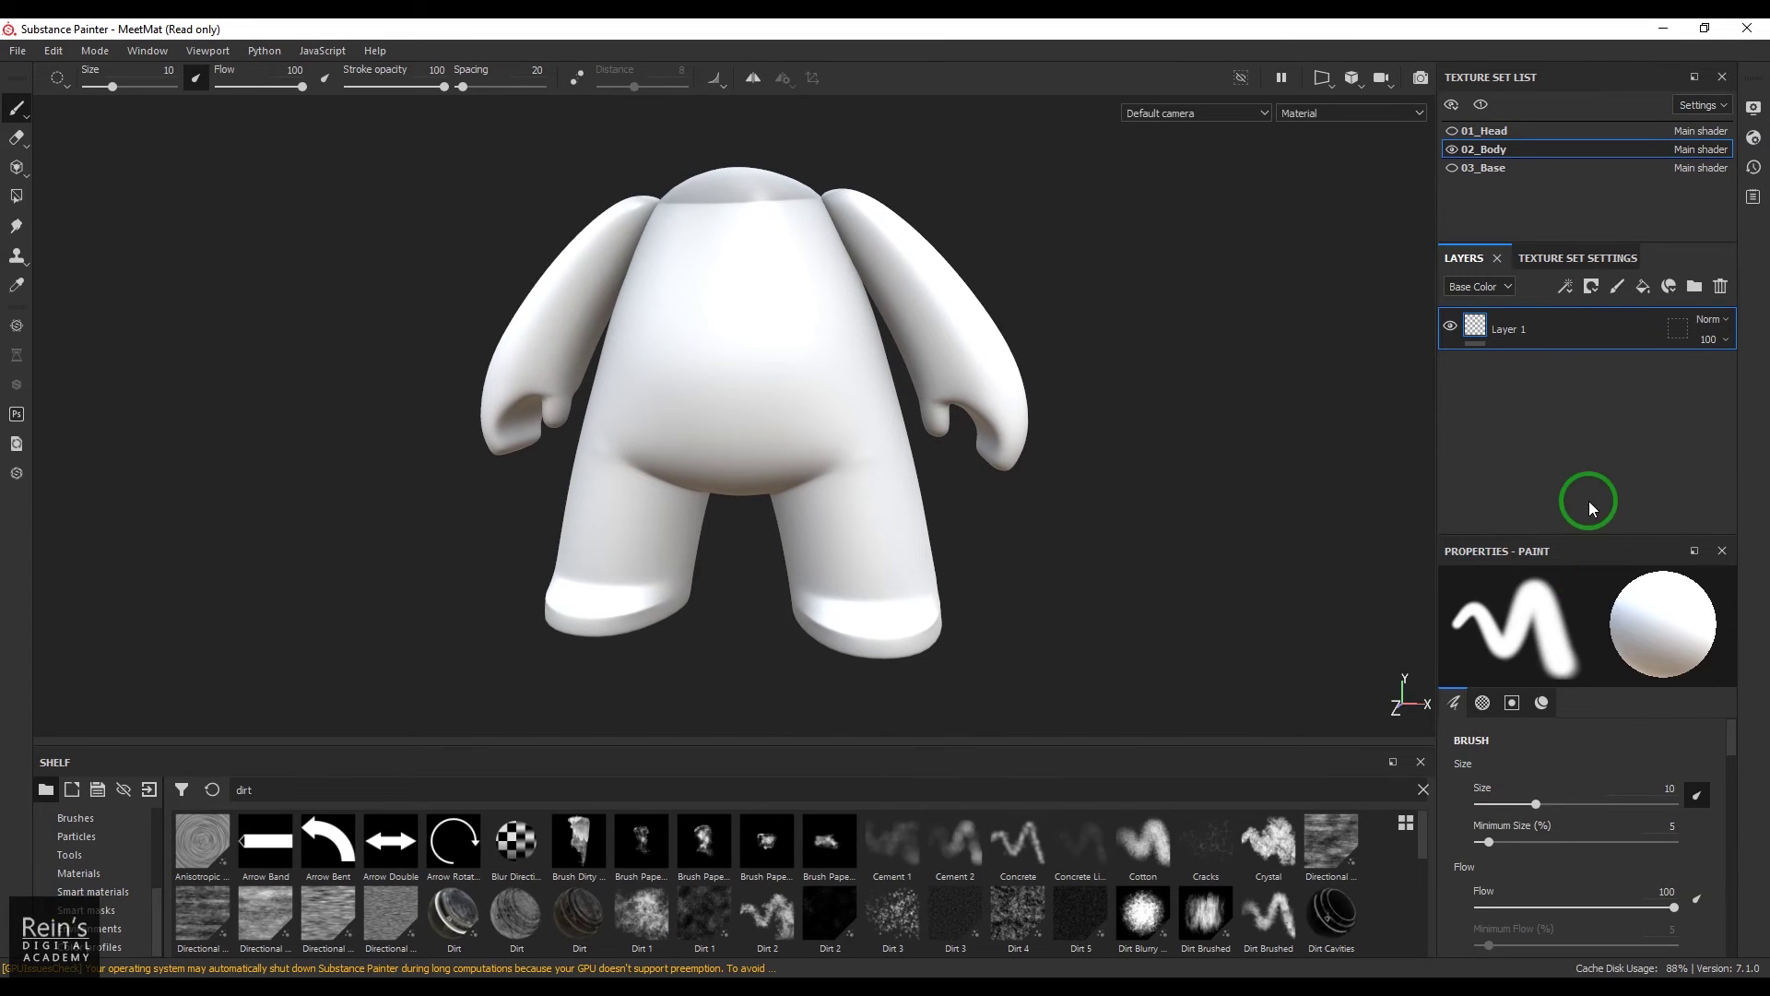
- Add Fill layer 1 to the body with a red base colour (0.882, 0, 0)
click(1643, 287)
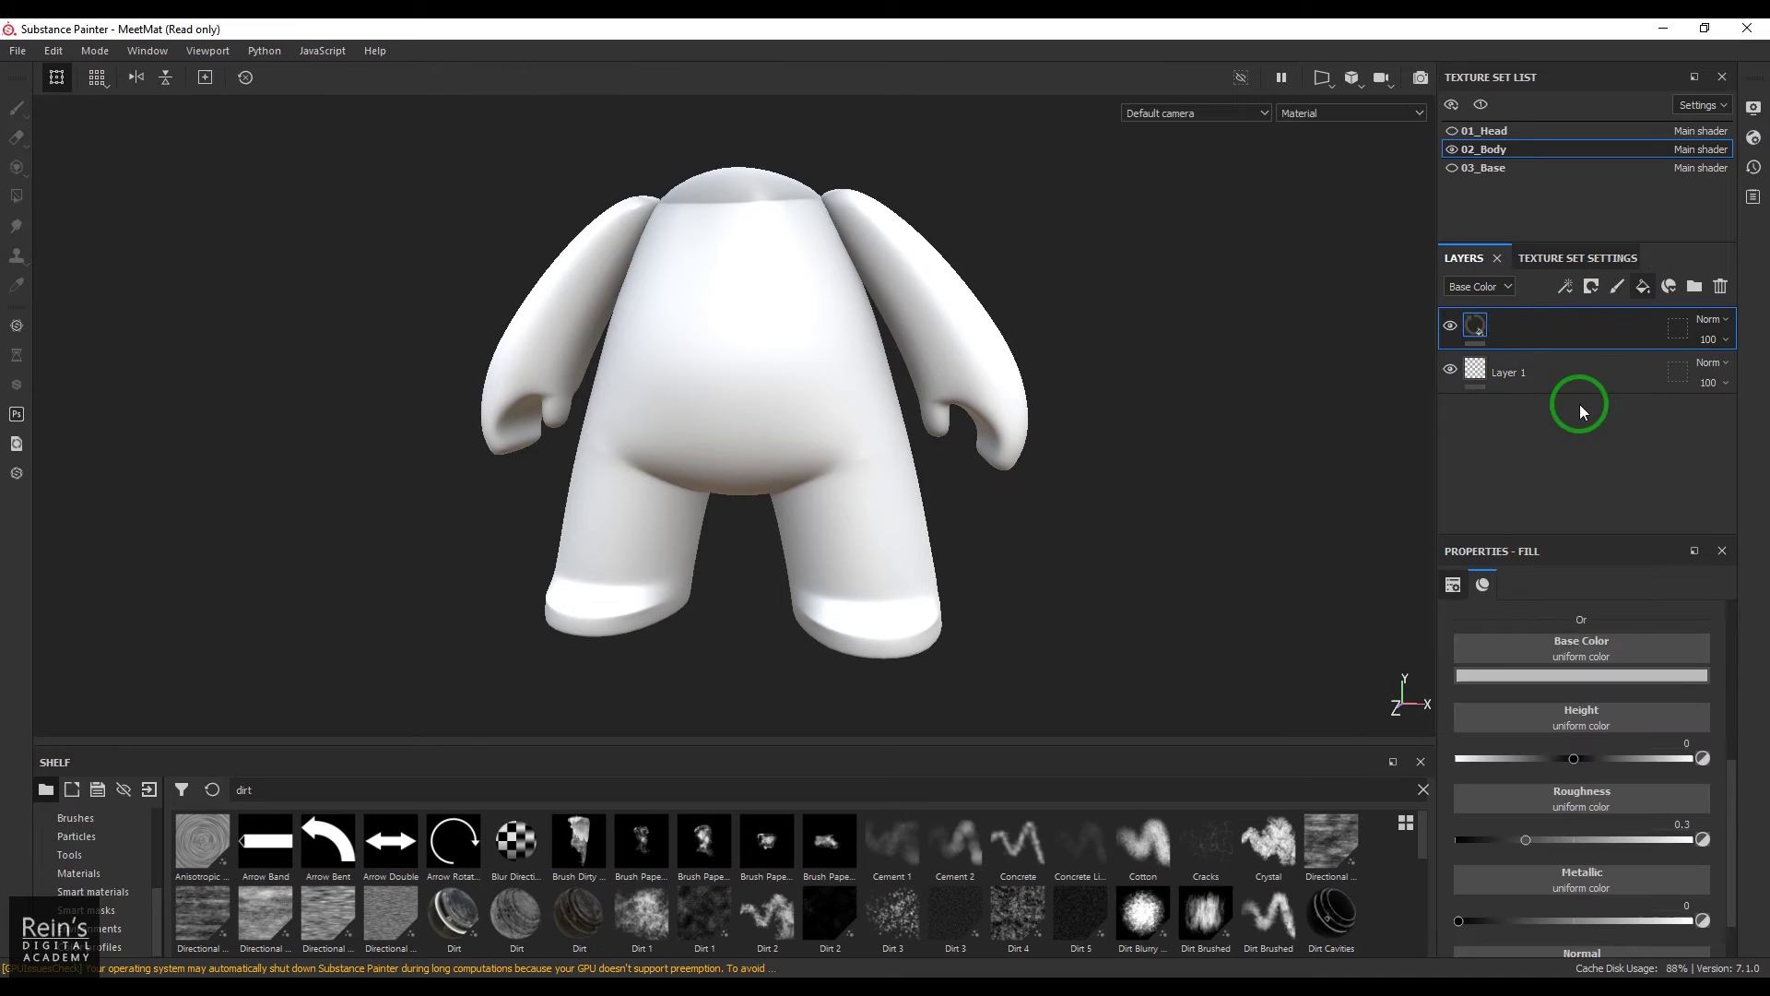
click(1553, 676)
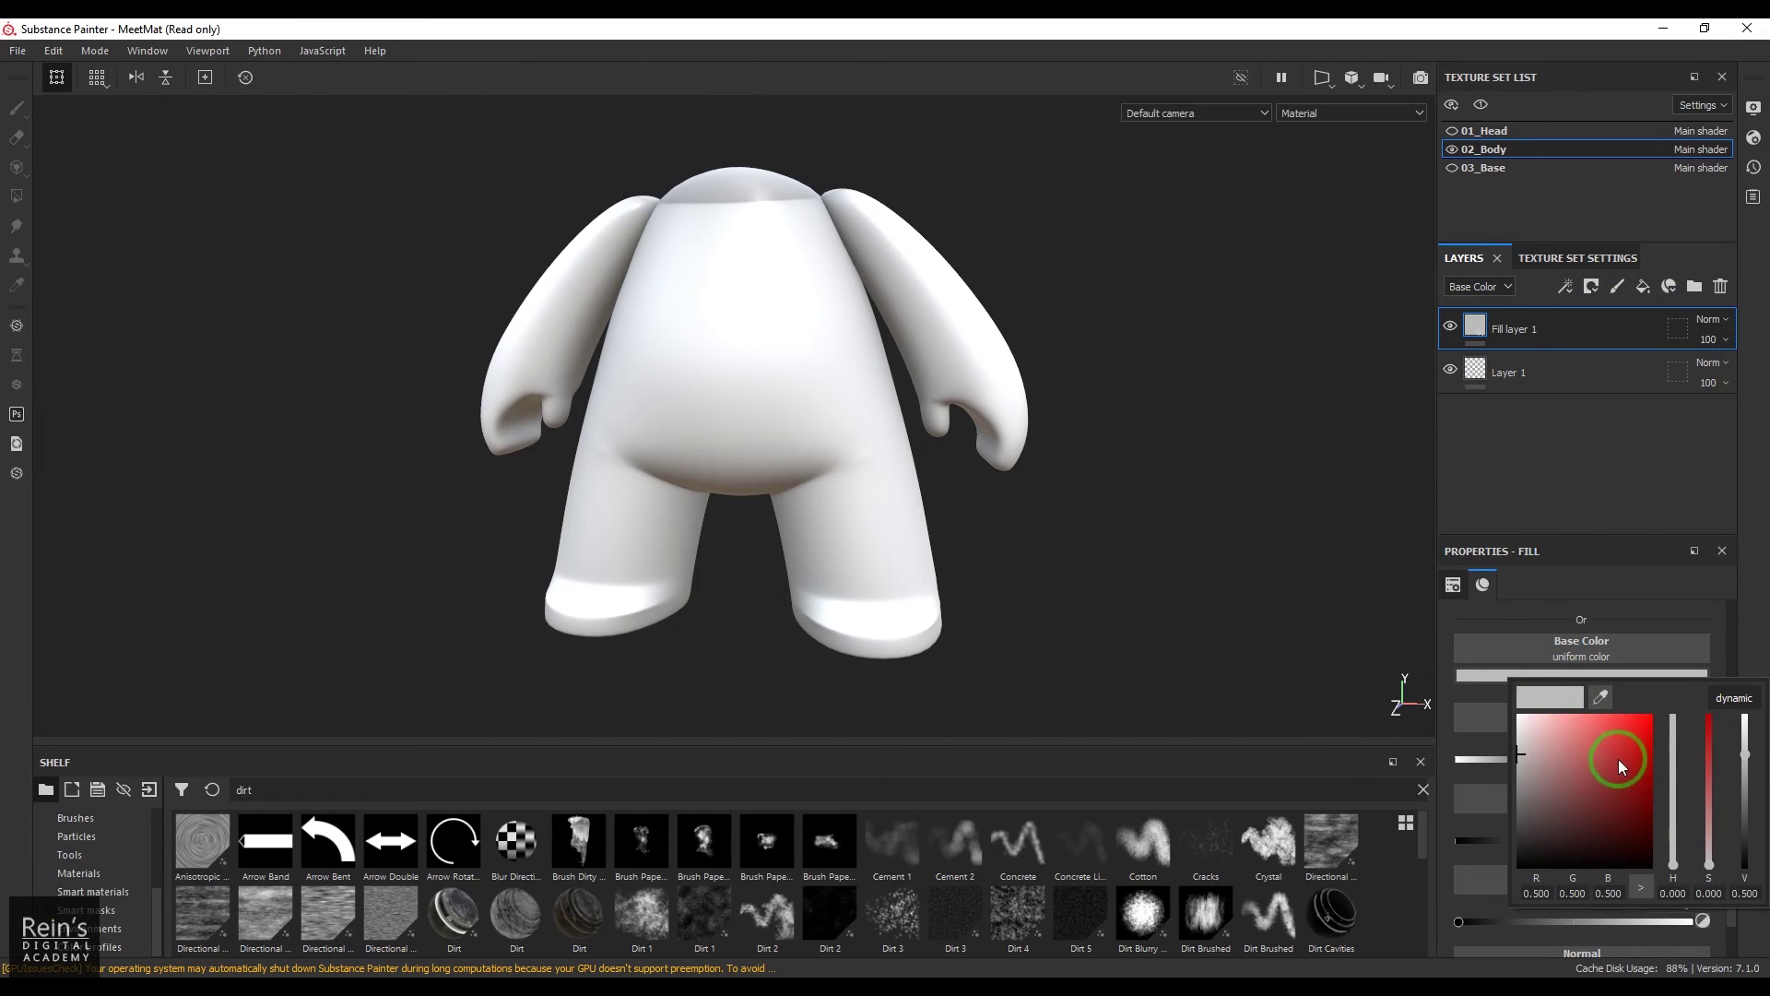
click(1658, 738)
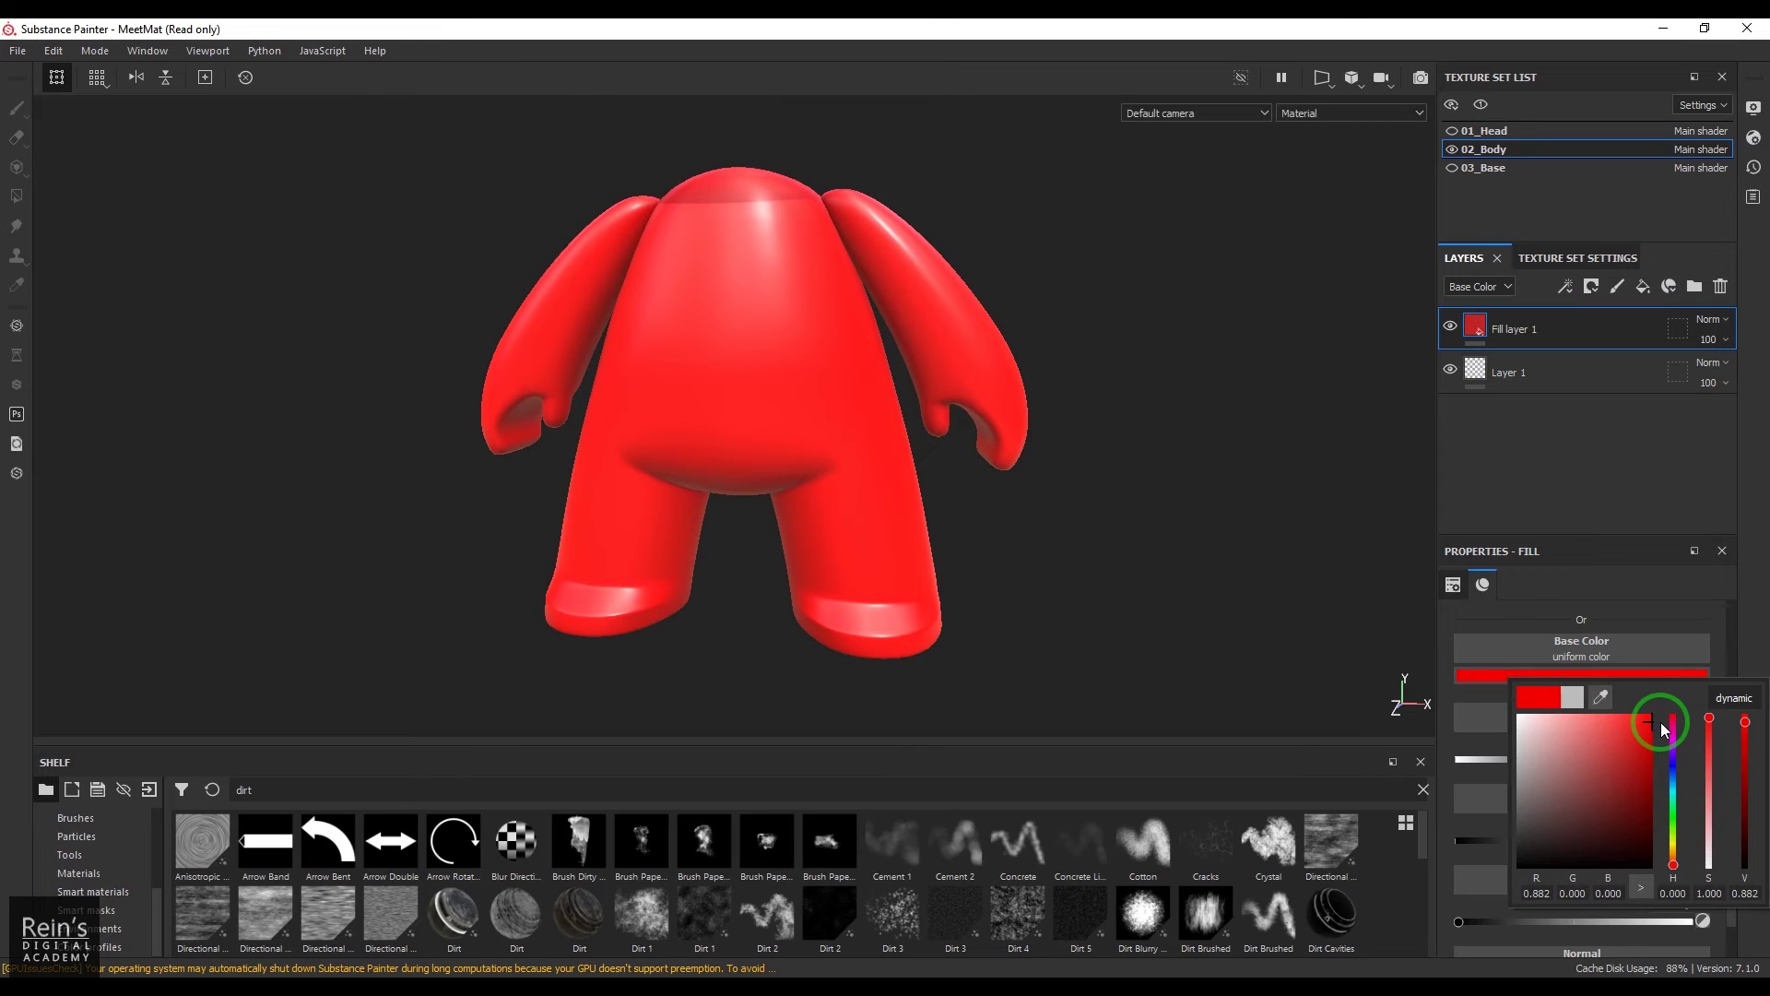
click(1752, 484)
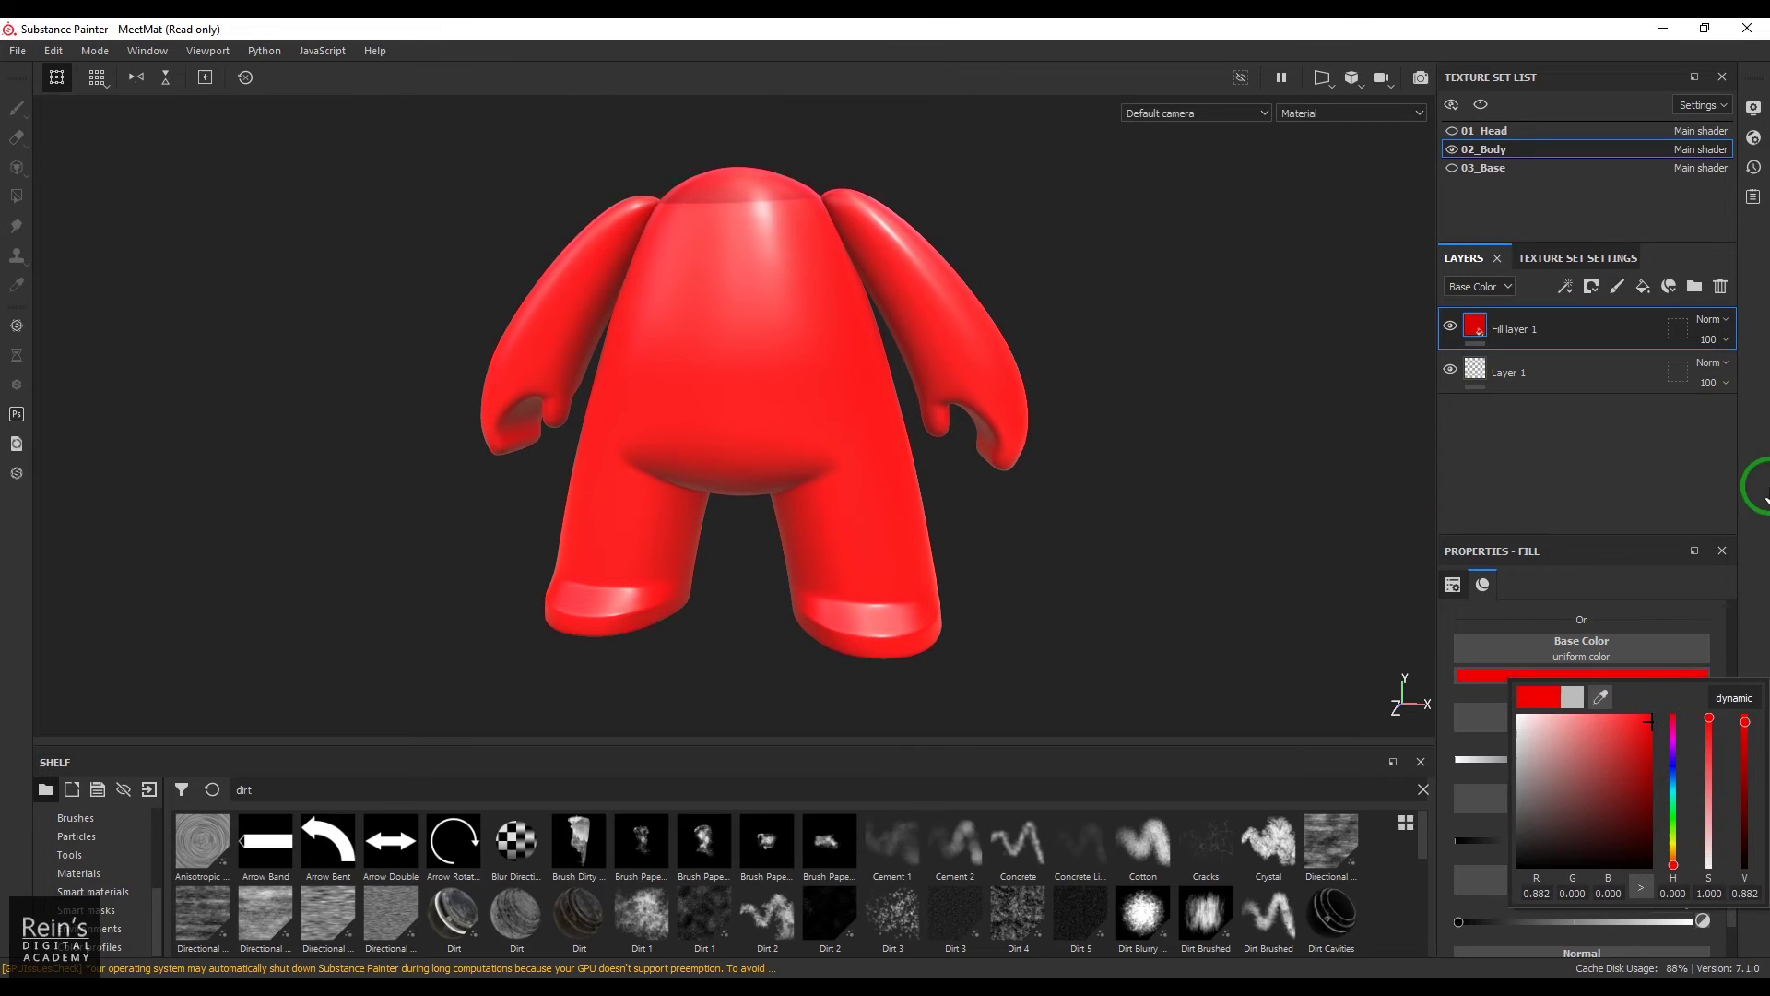
right_click(1584, 329)
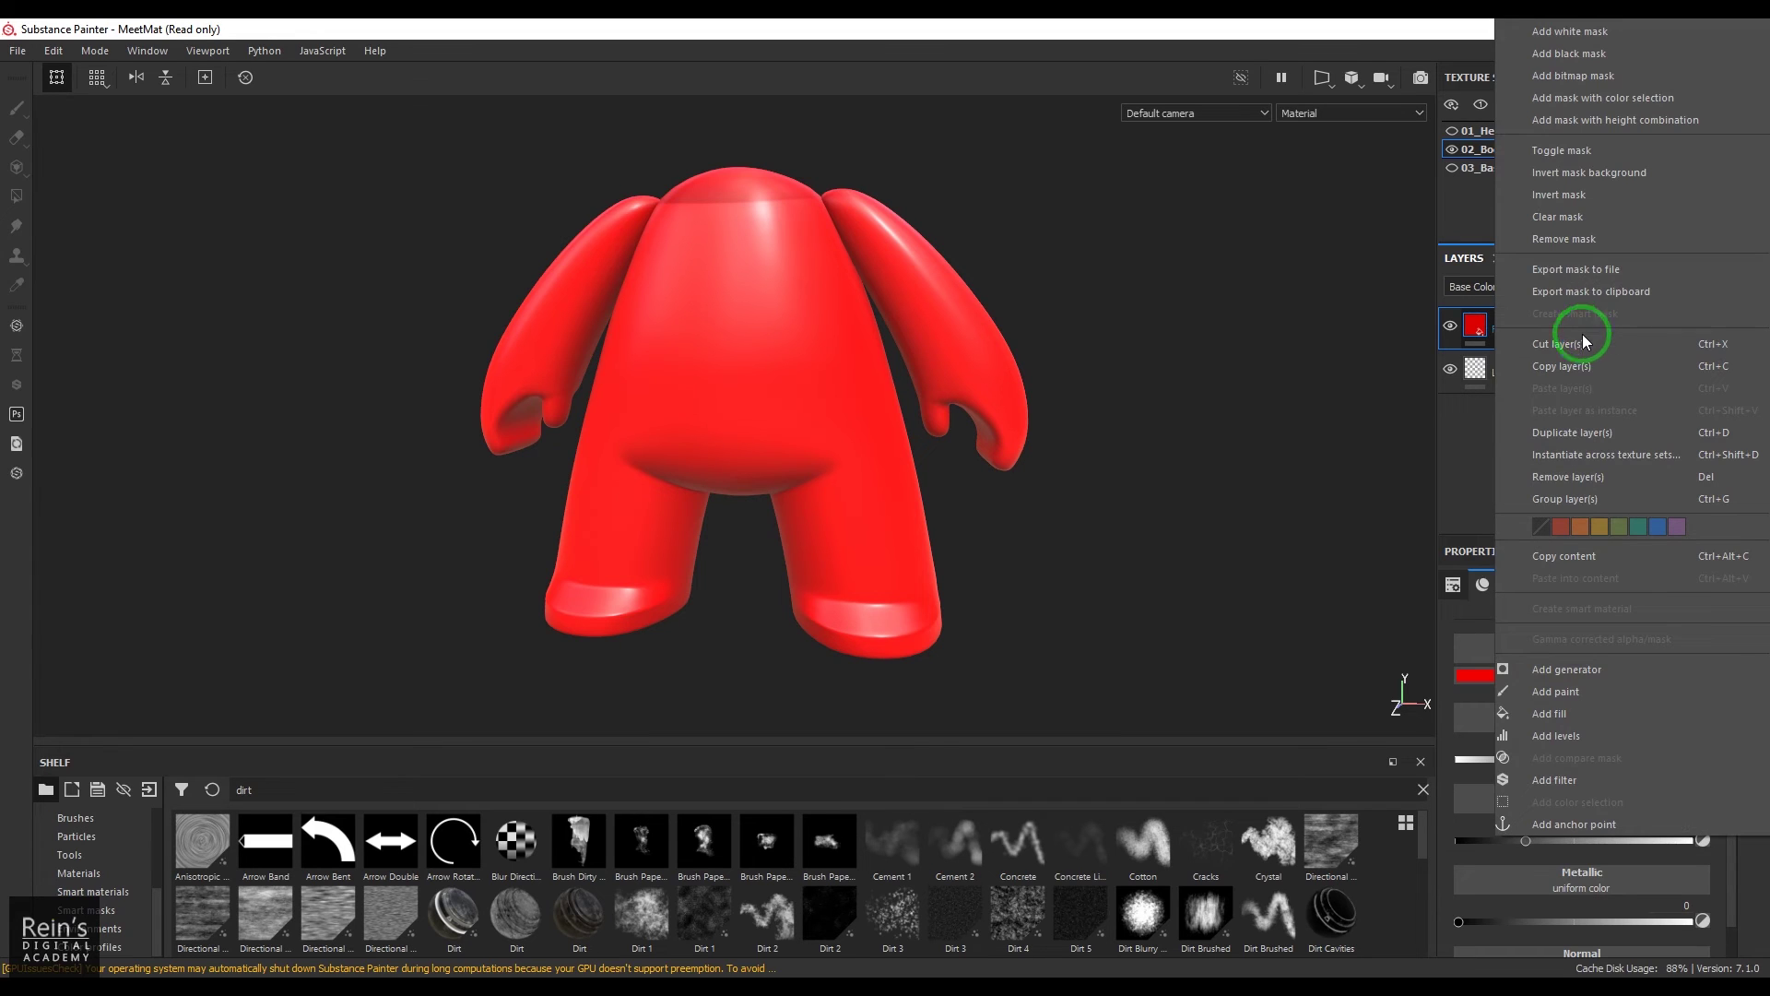
- Duplicate the body's fill layer and colour the copy green (0.122, 0.598, 0.000)
click(1575, 432)
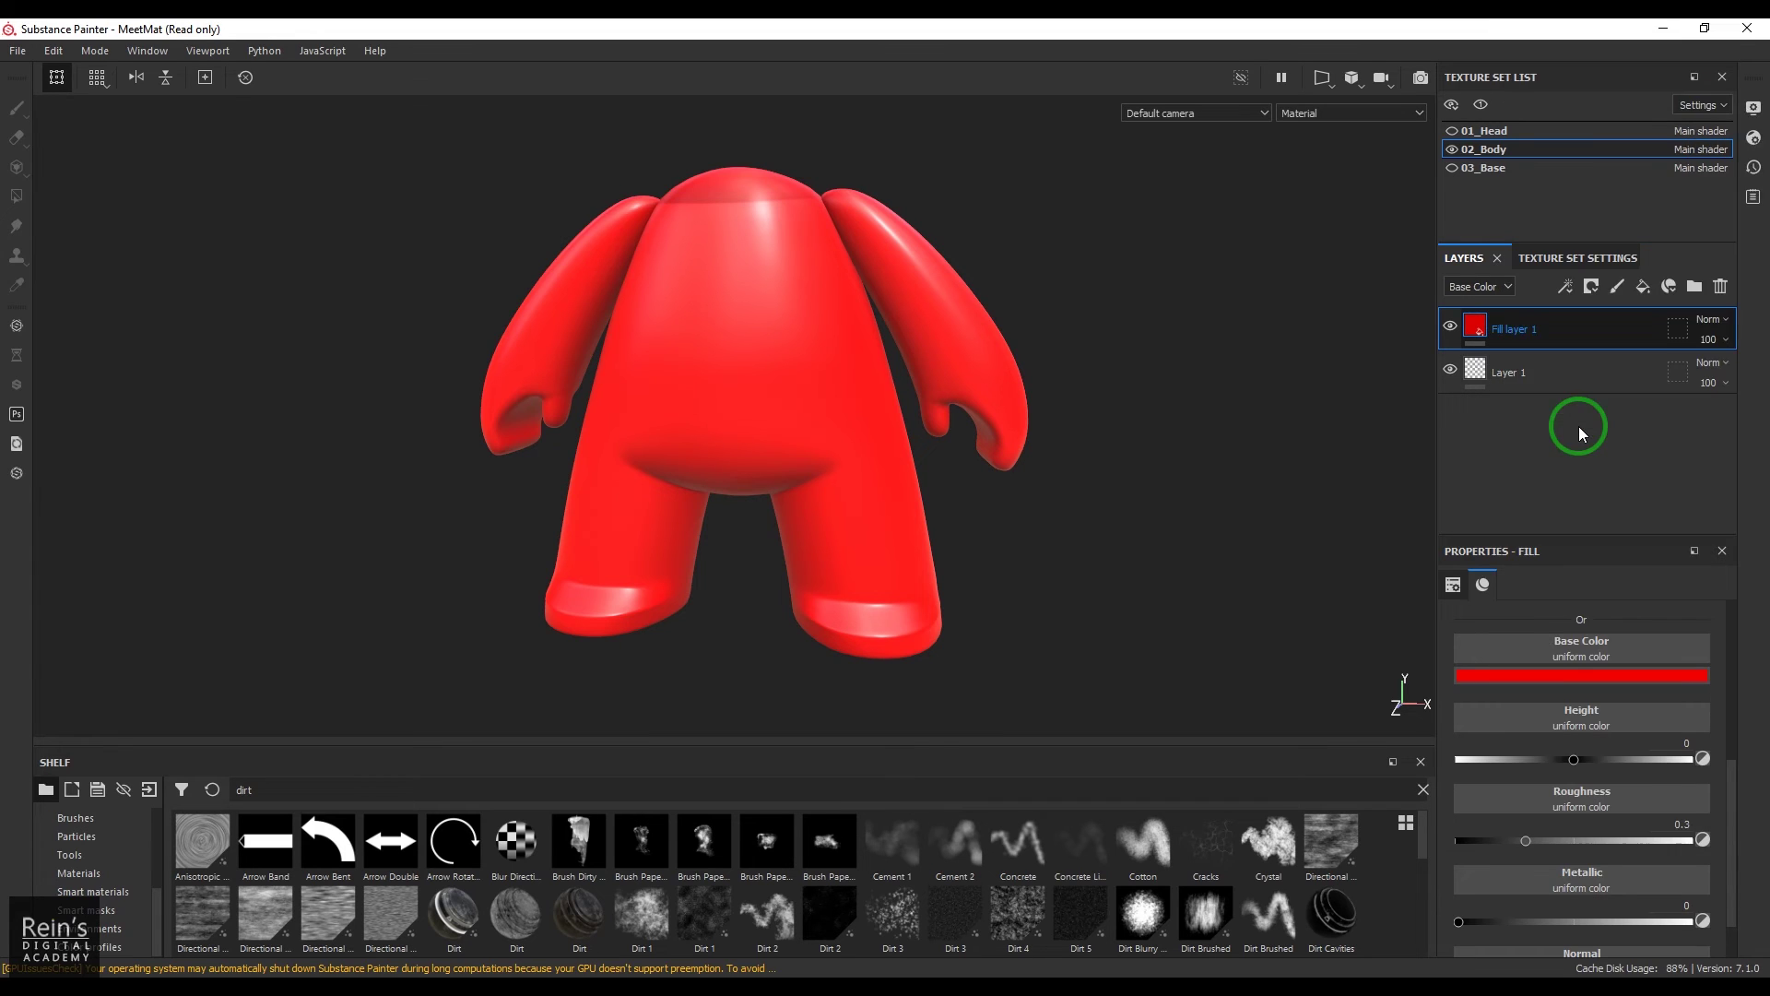
click(1554, 674)
click(1673, 818)
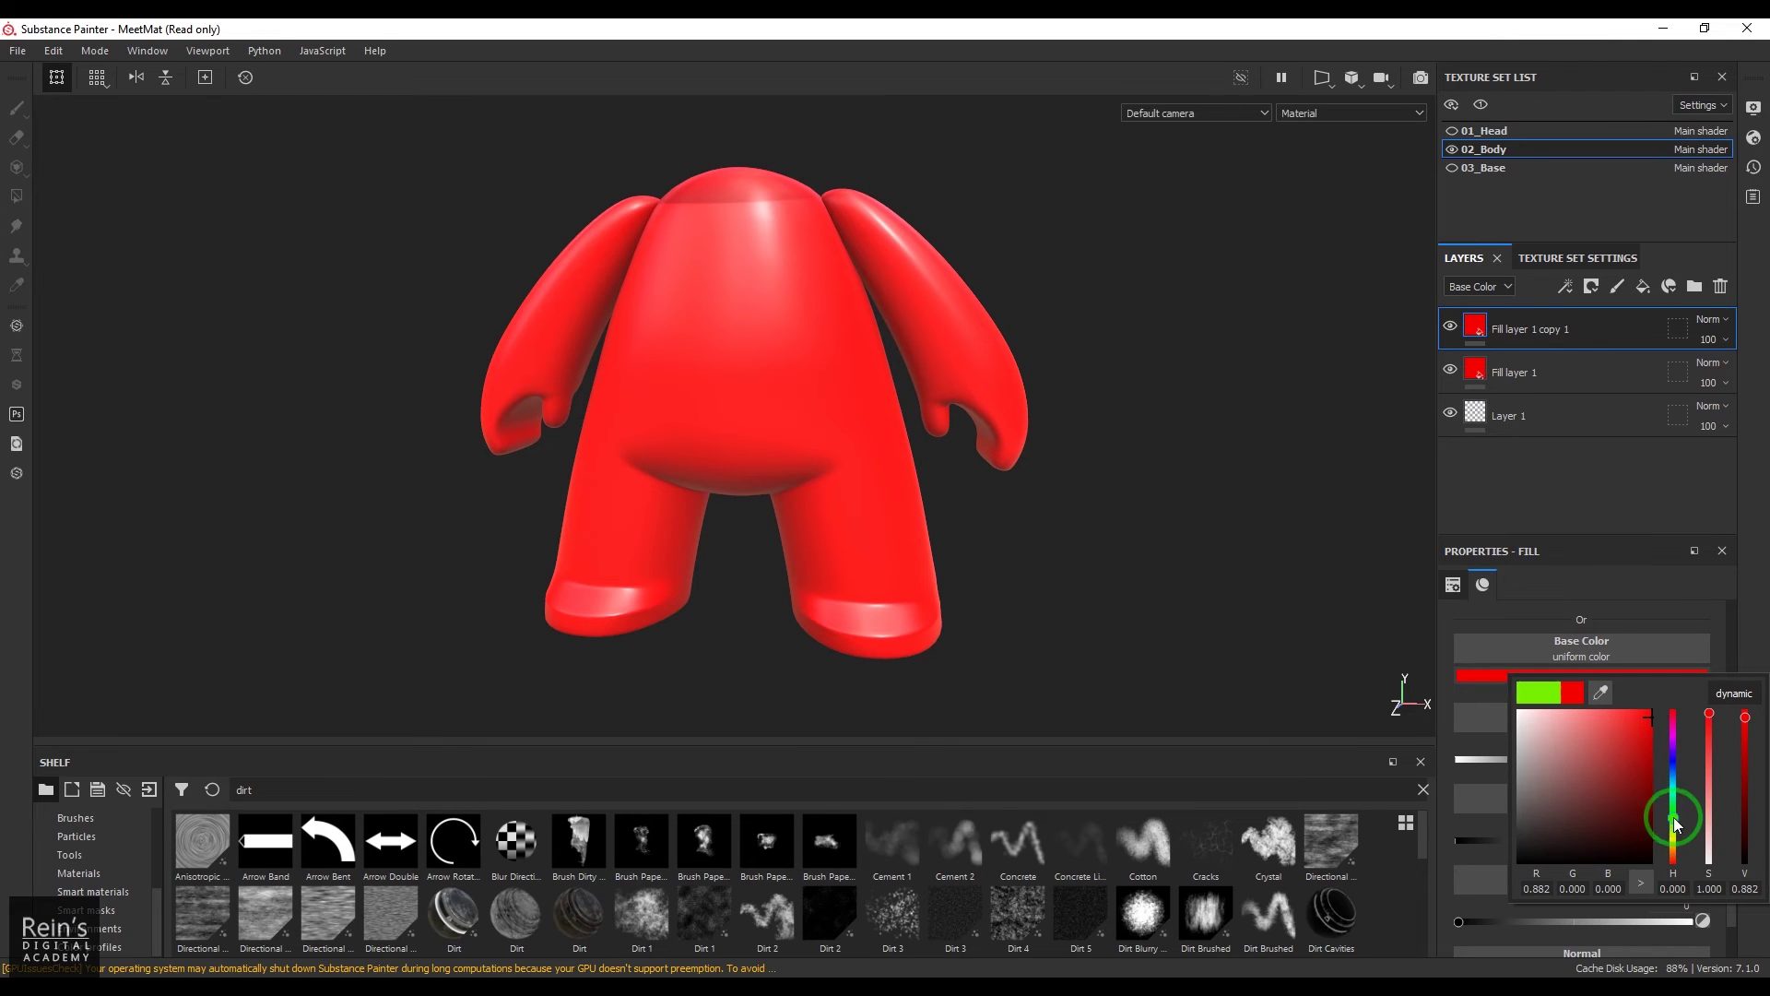
click(1652, 740)
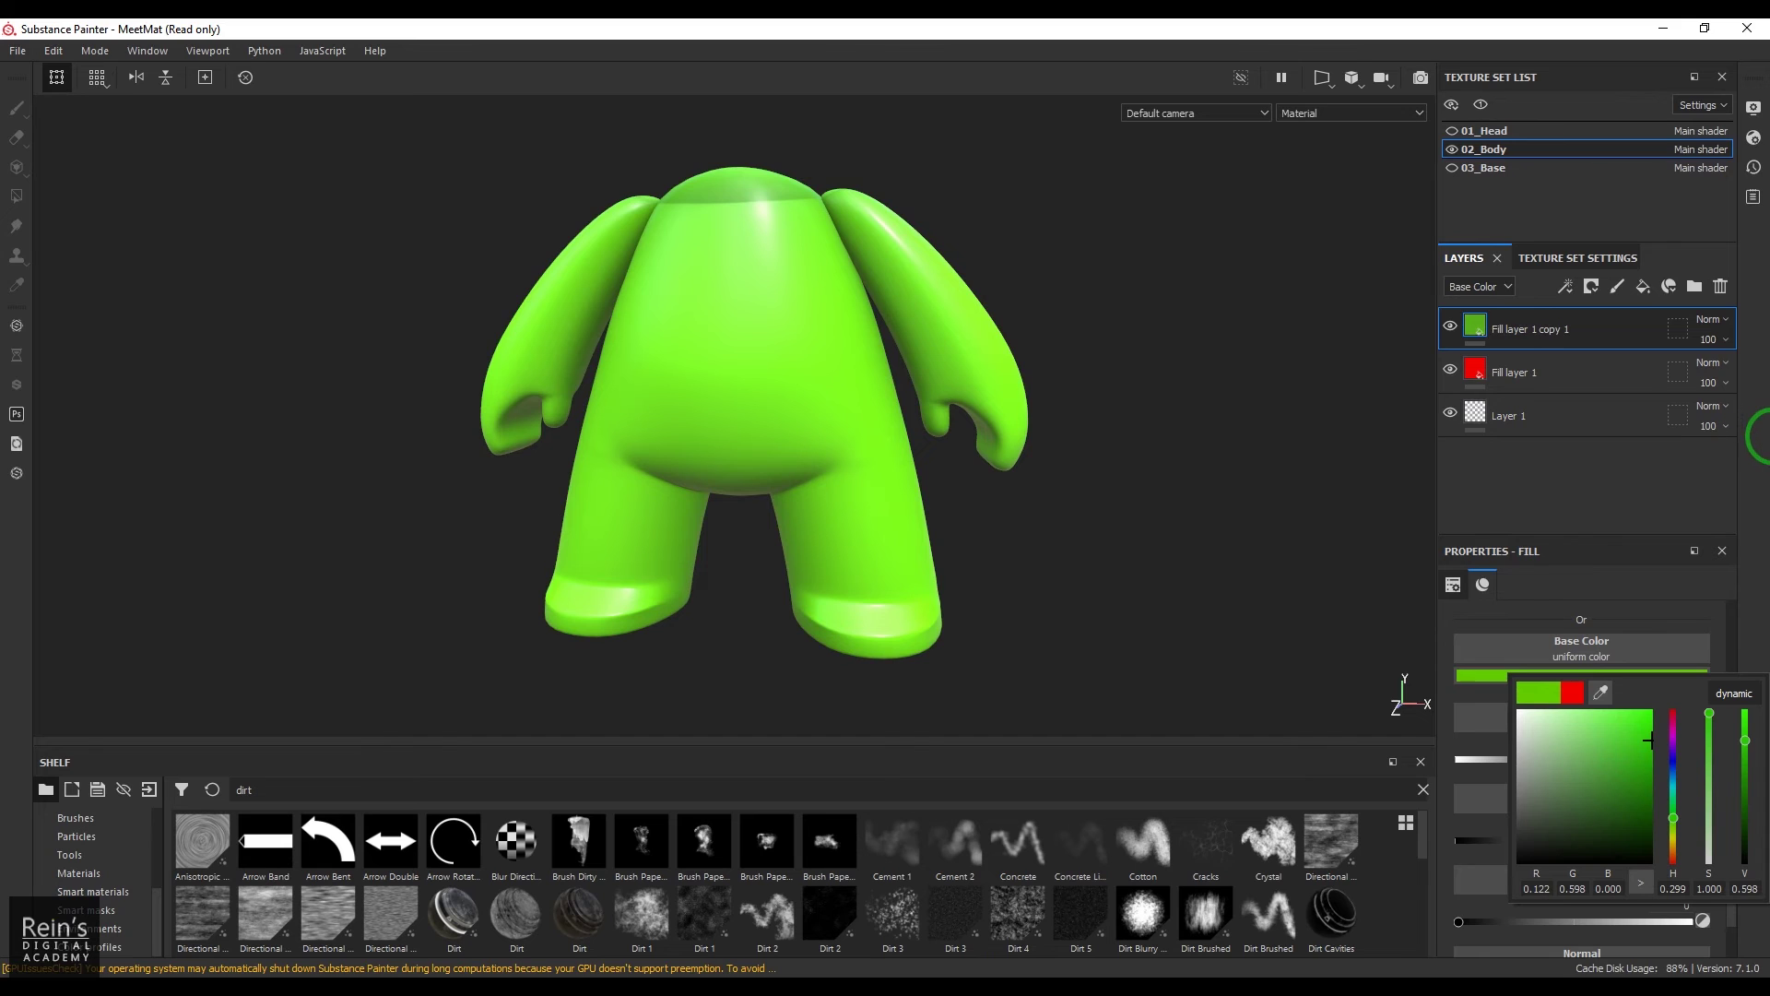
click(1761, 443)
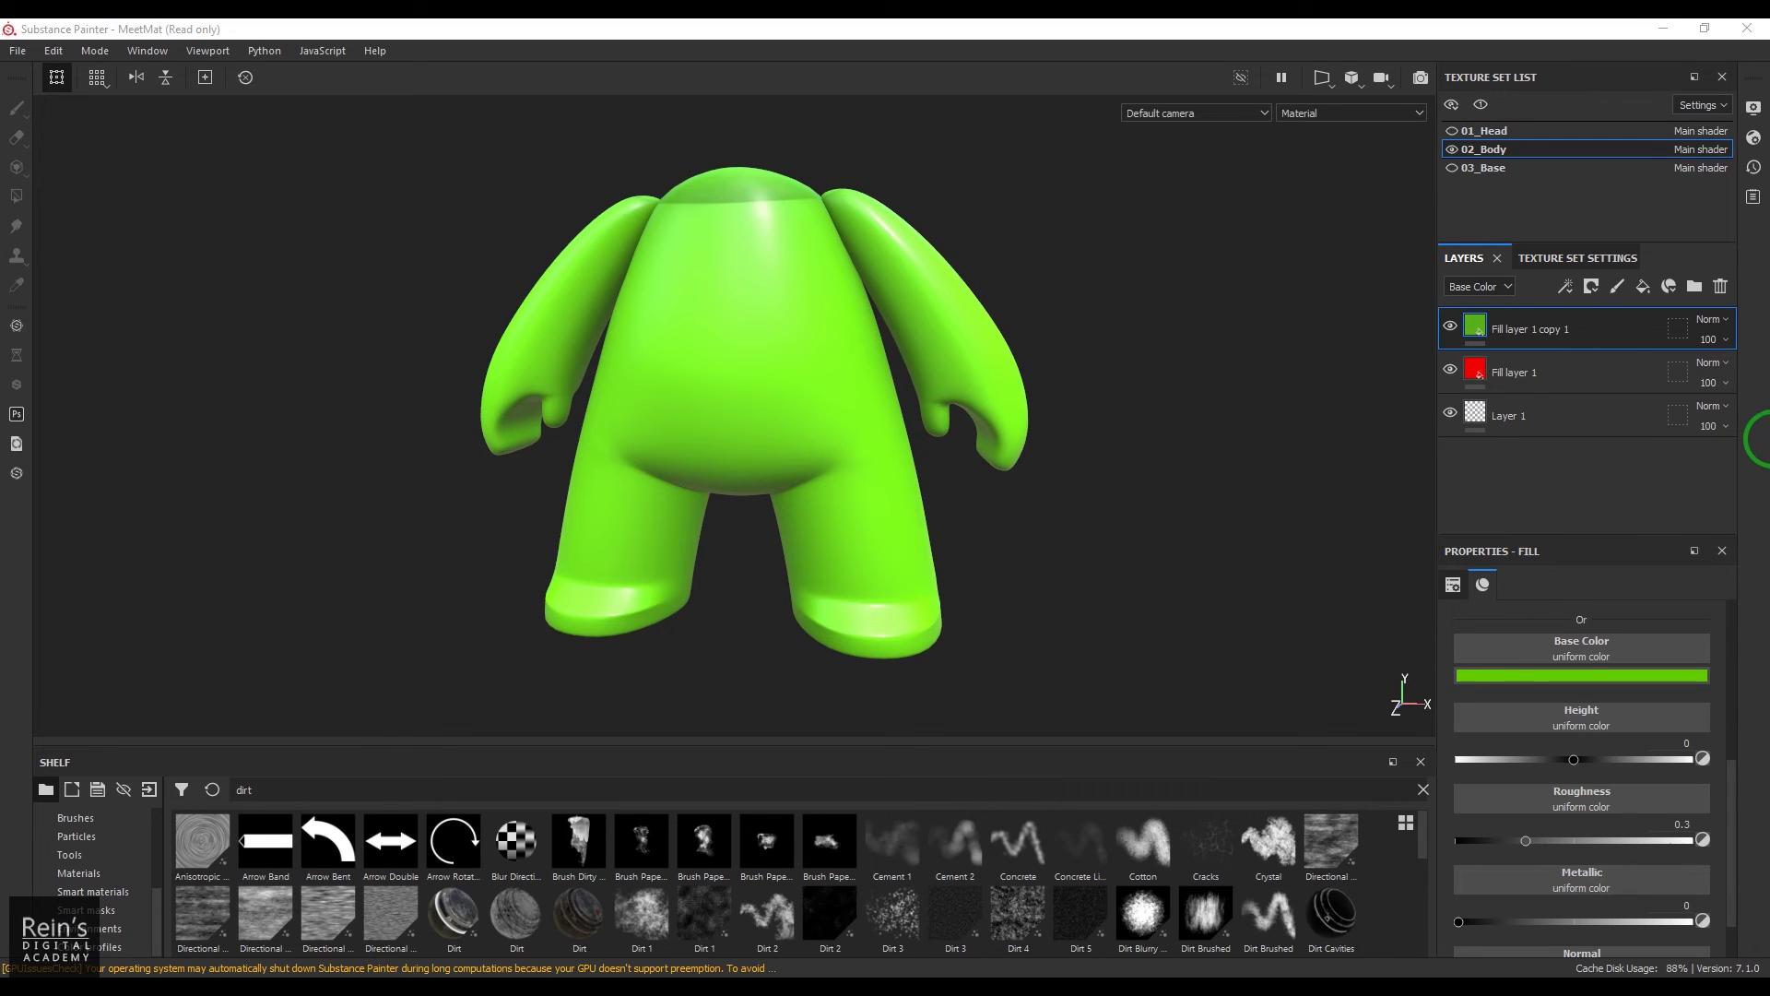
- Add a white mask to Fill layer 1 copy 1
click(1565, 287)
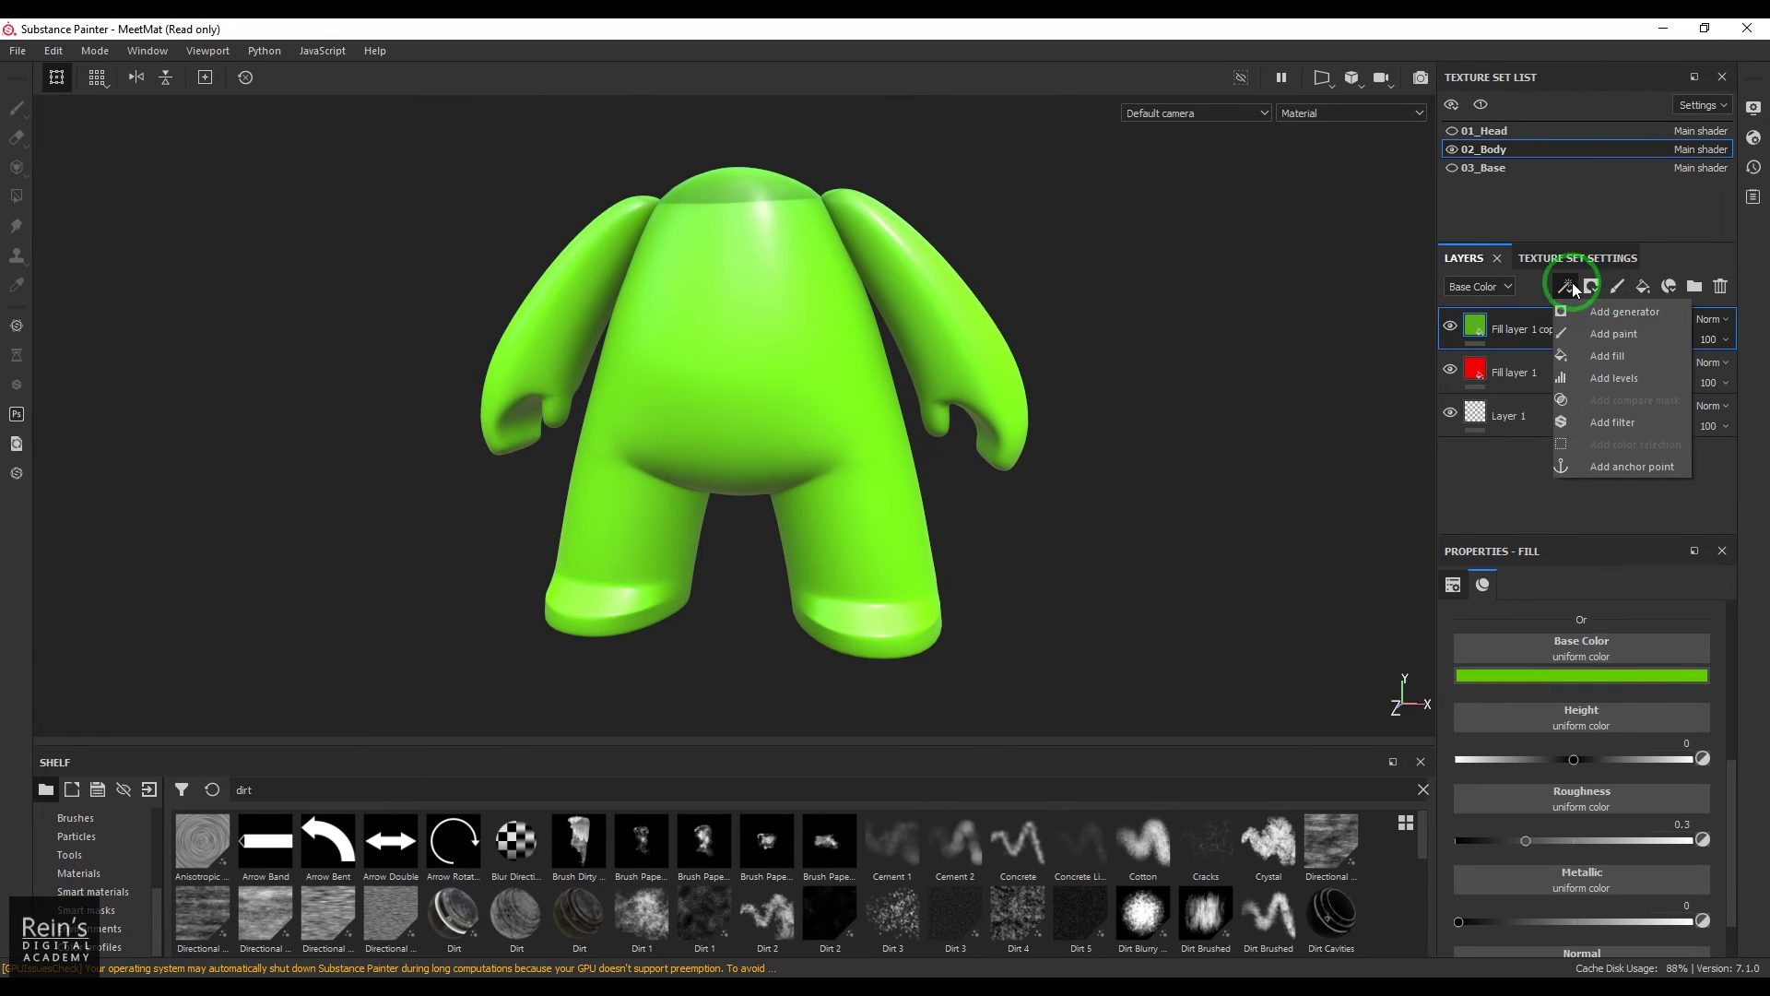
click(1751, 268)
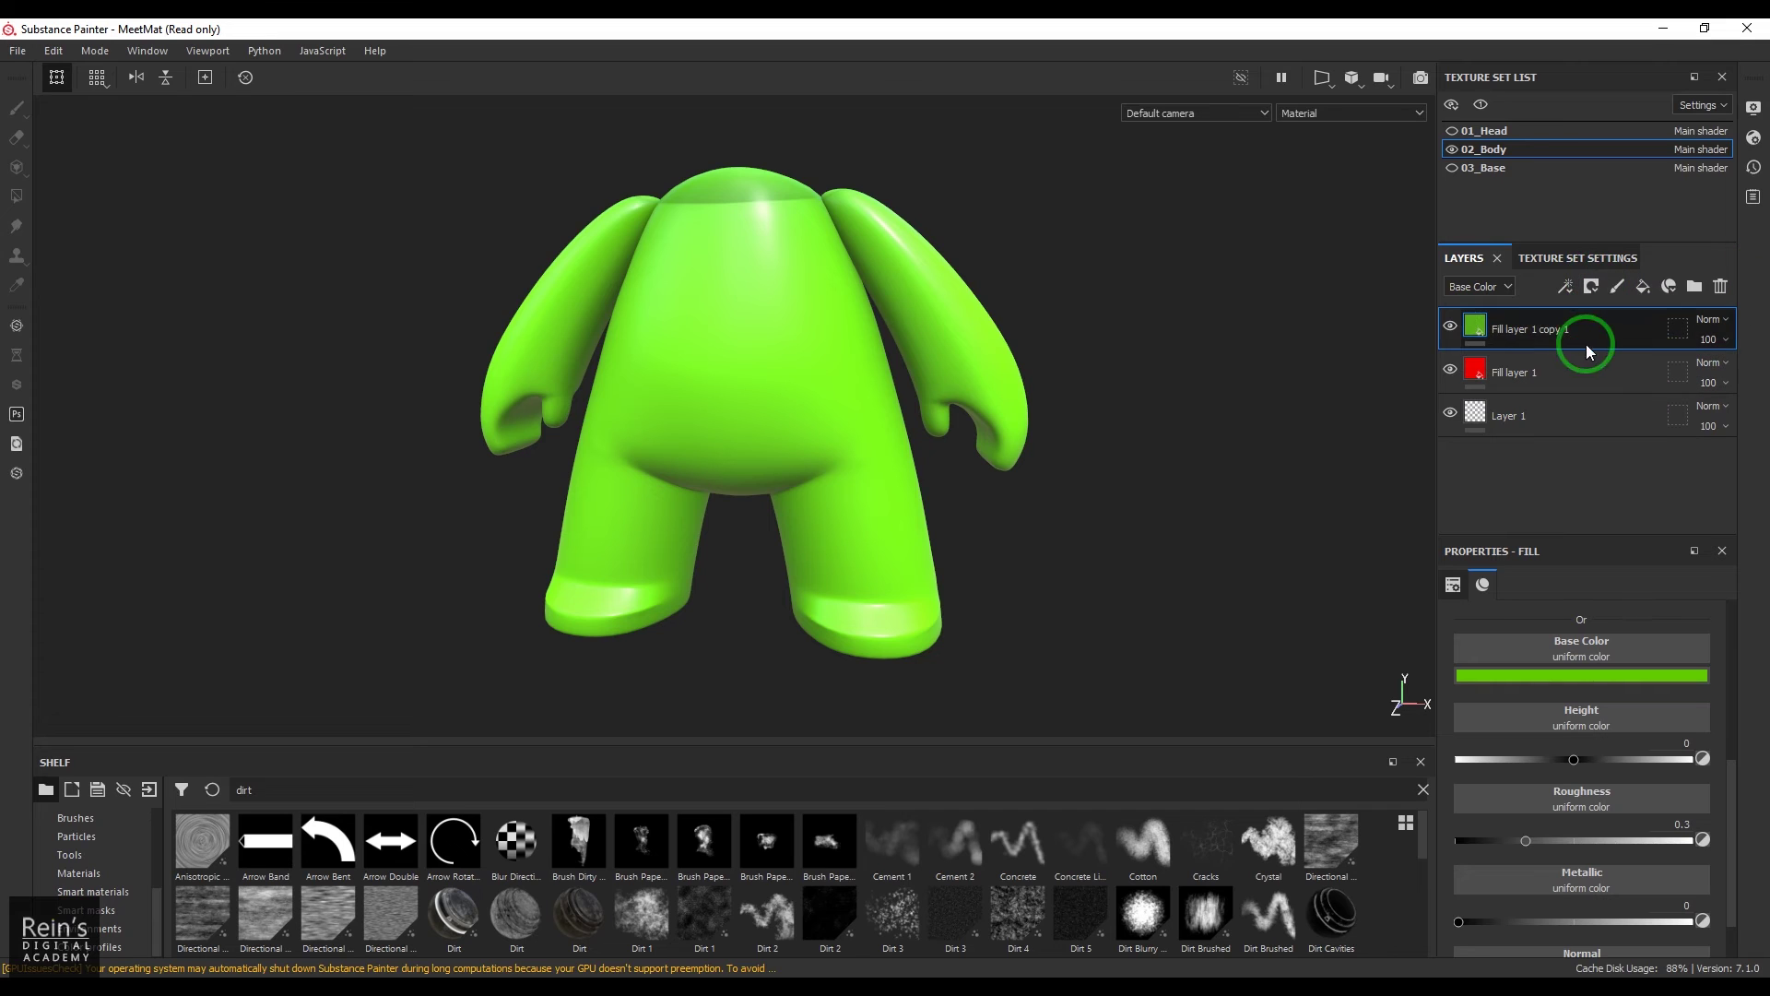
click(1590, 286)
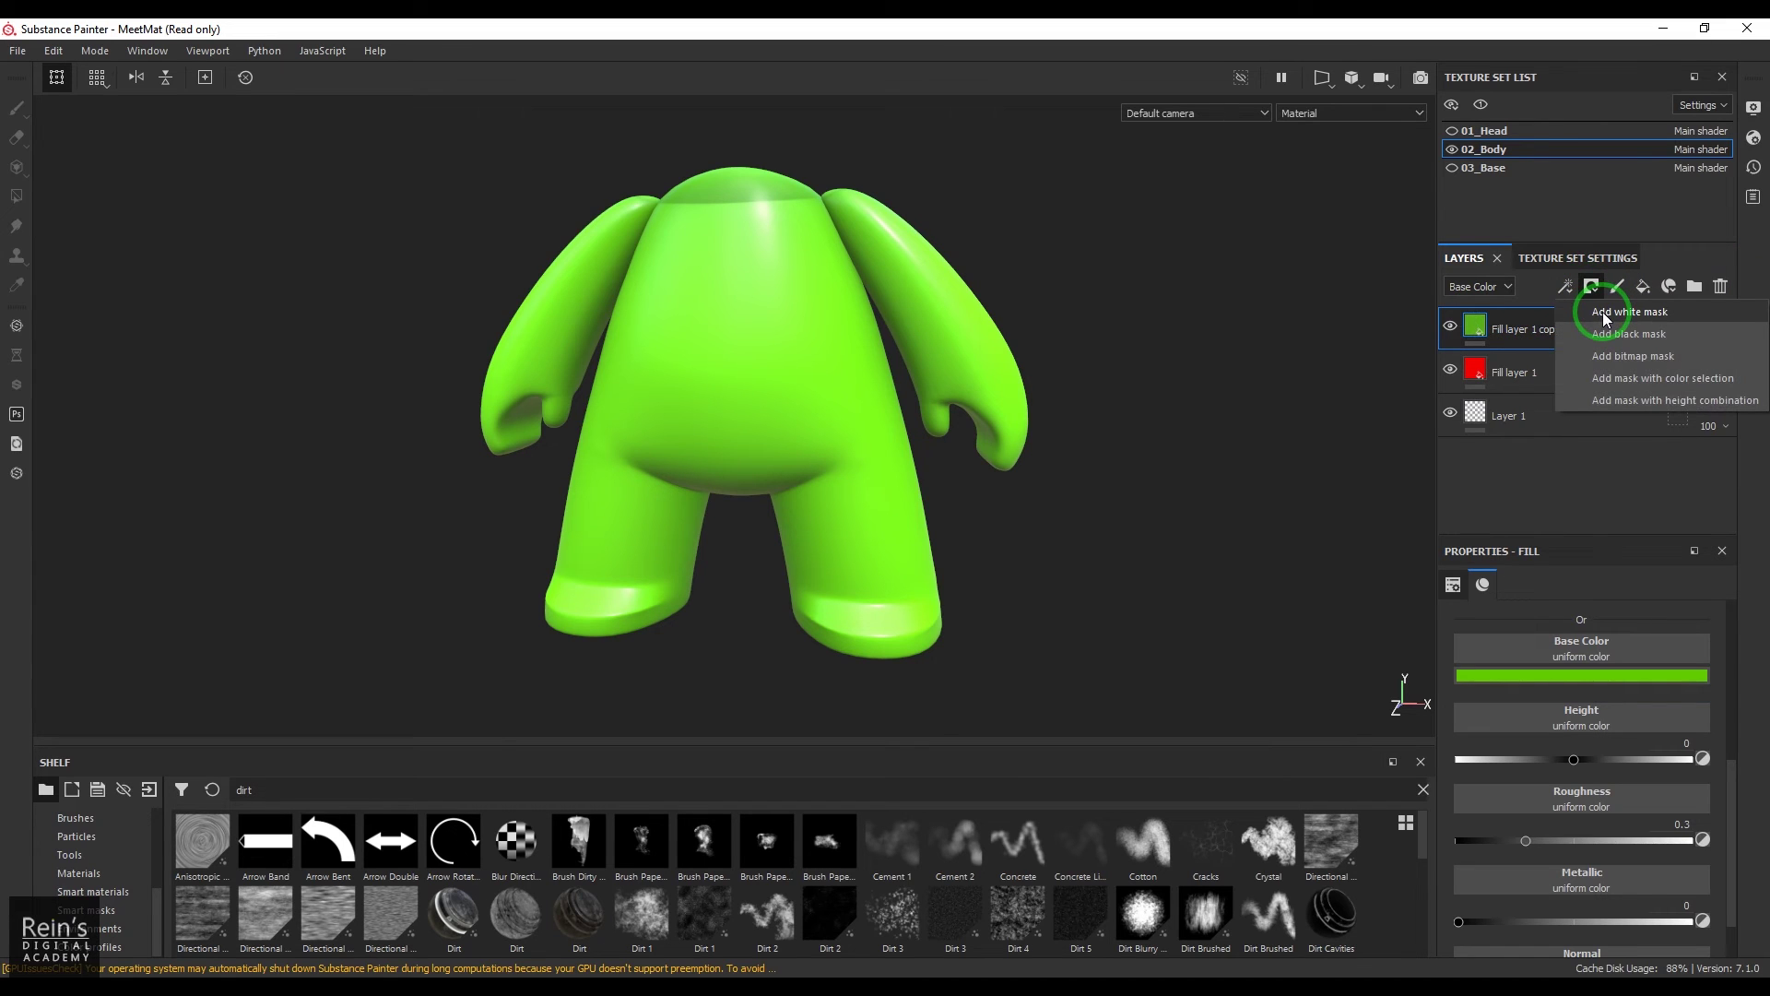
click(1605, 313)
click(1502, 332)
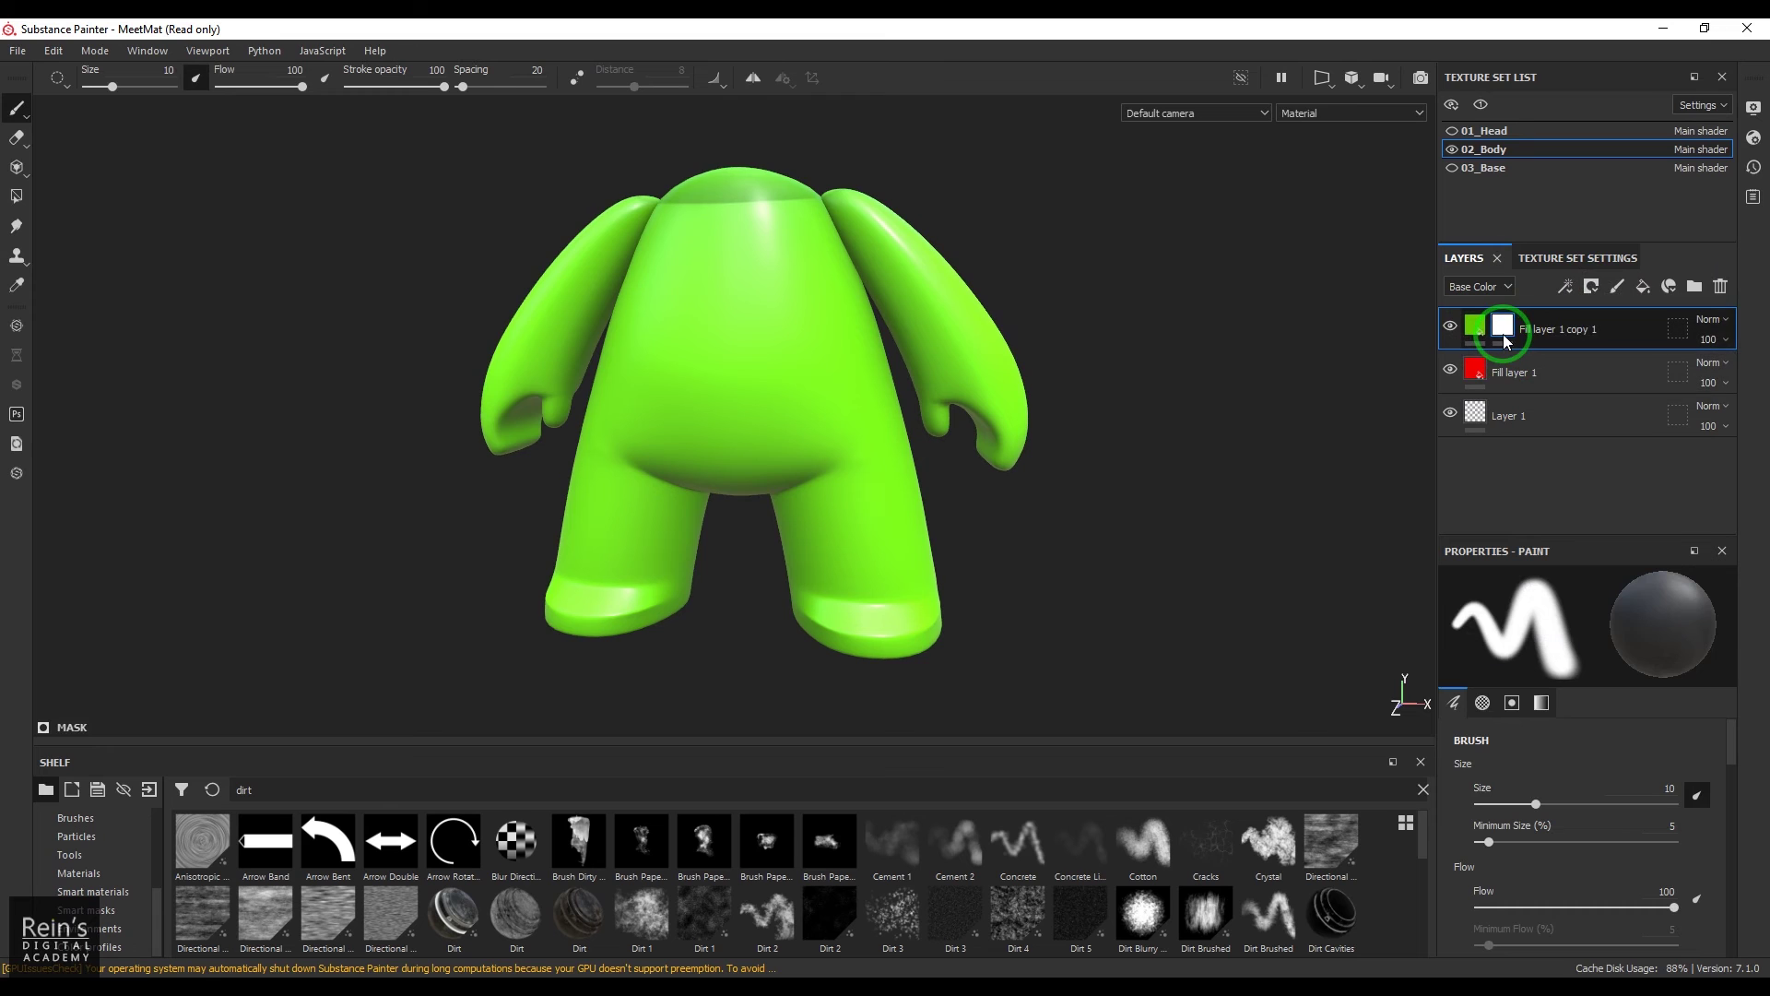
- Put a 3D Distance generator in the green layer's mask
click(1591, 285)
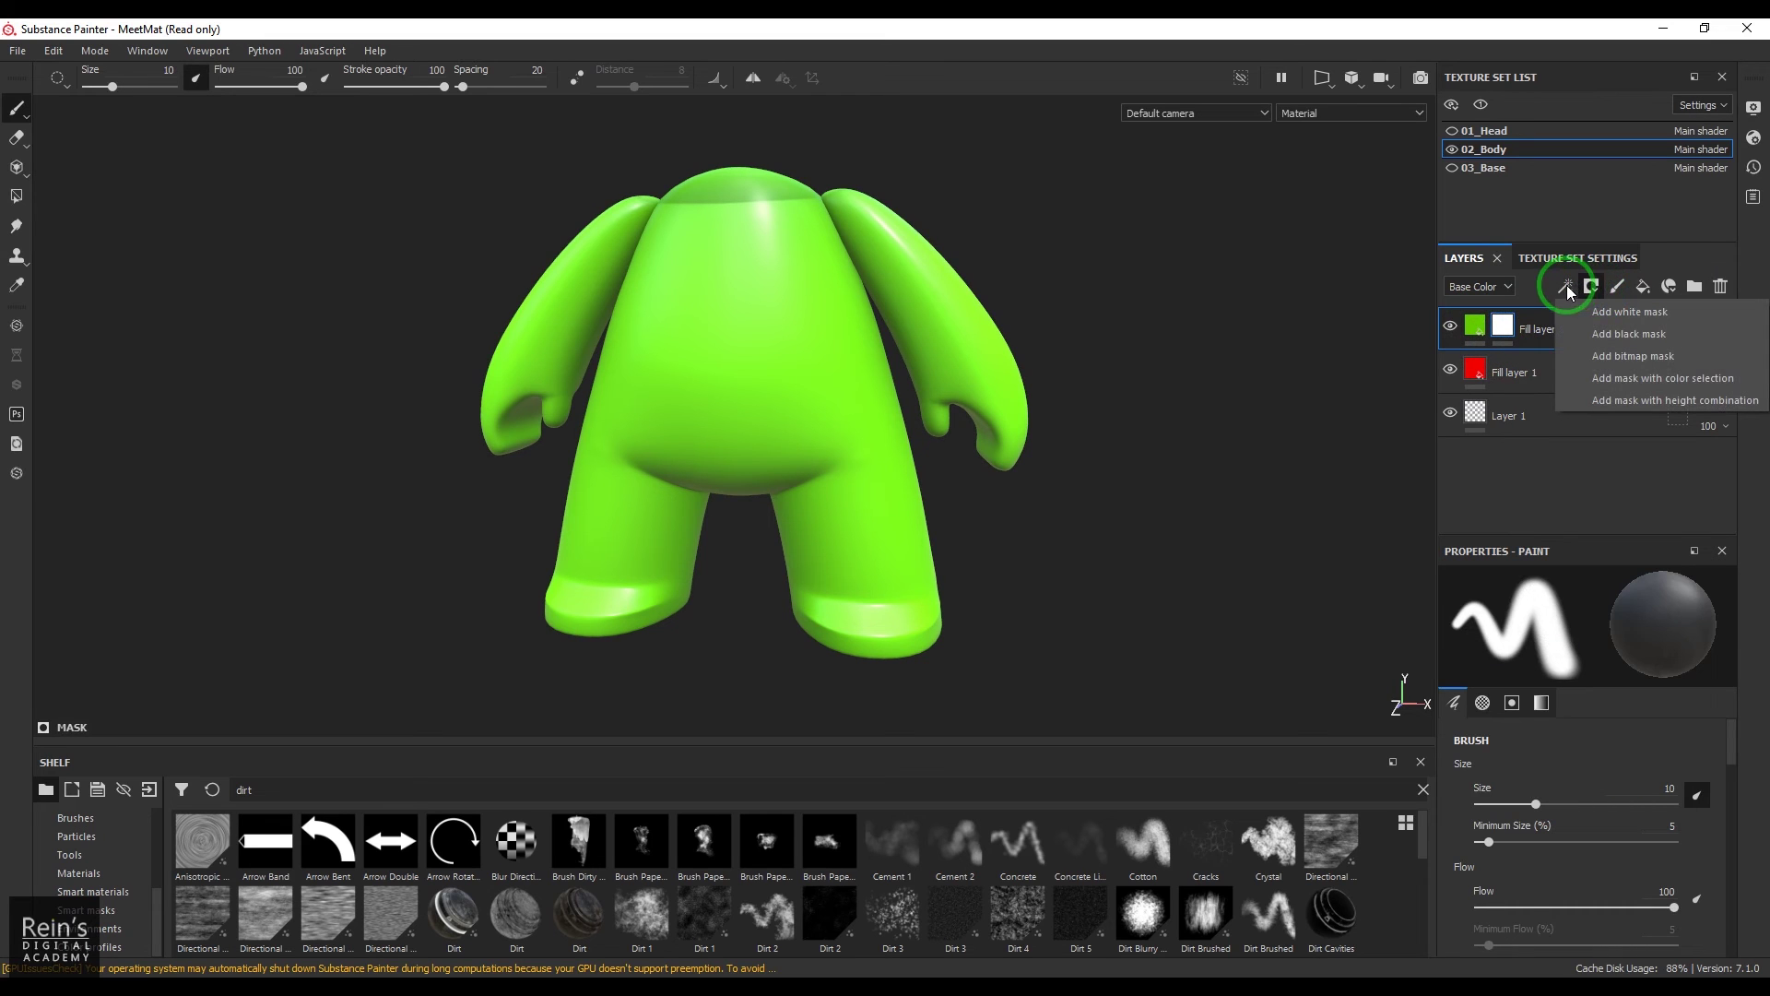
click(1567, 288)
click(1604, 312)
click(1558, 364)
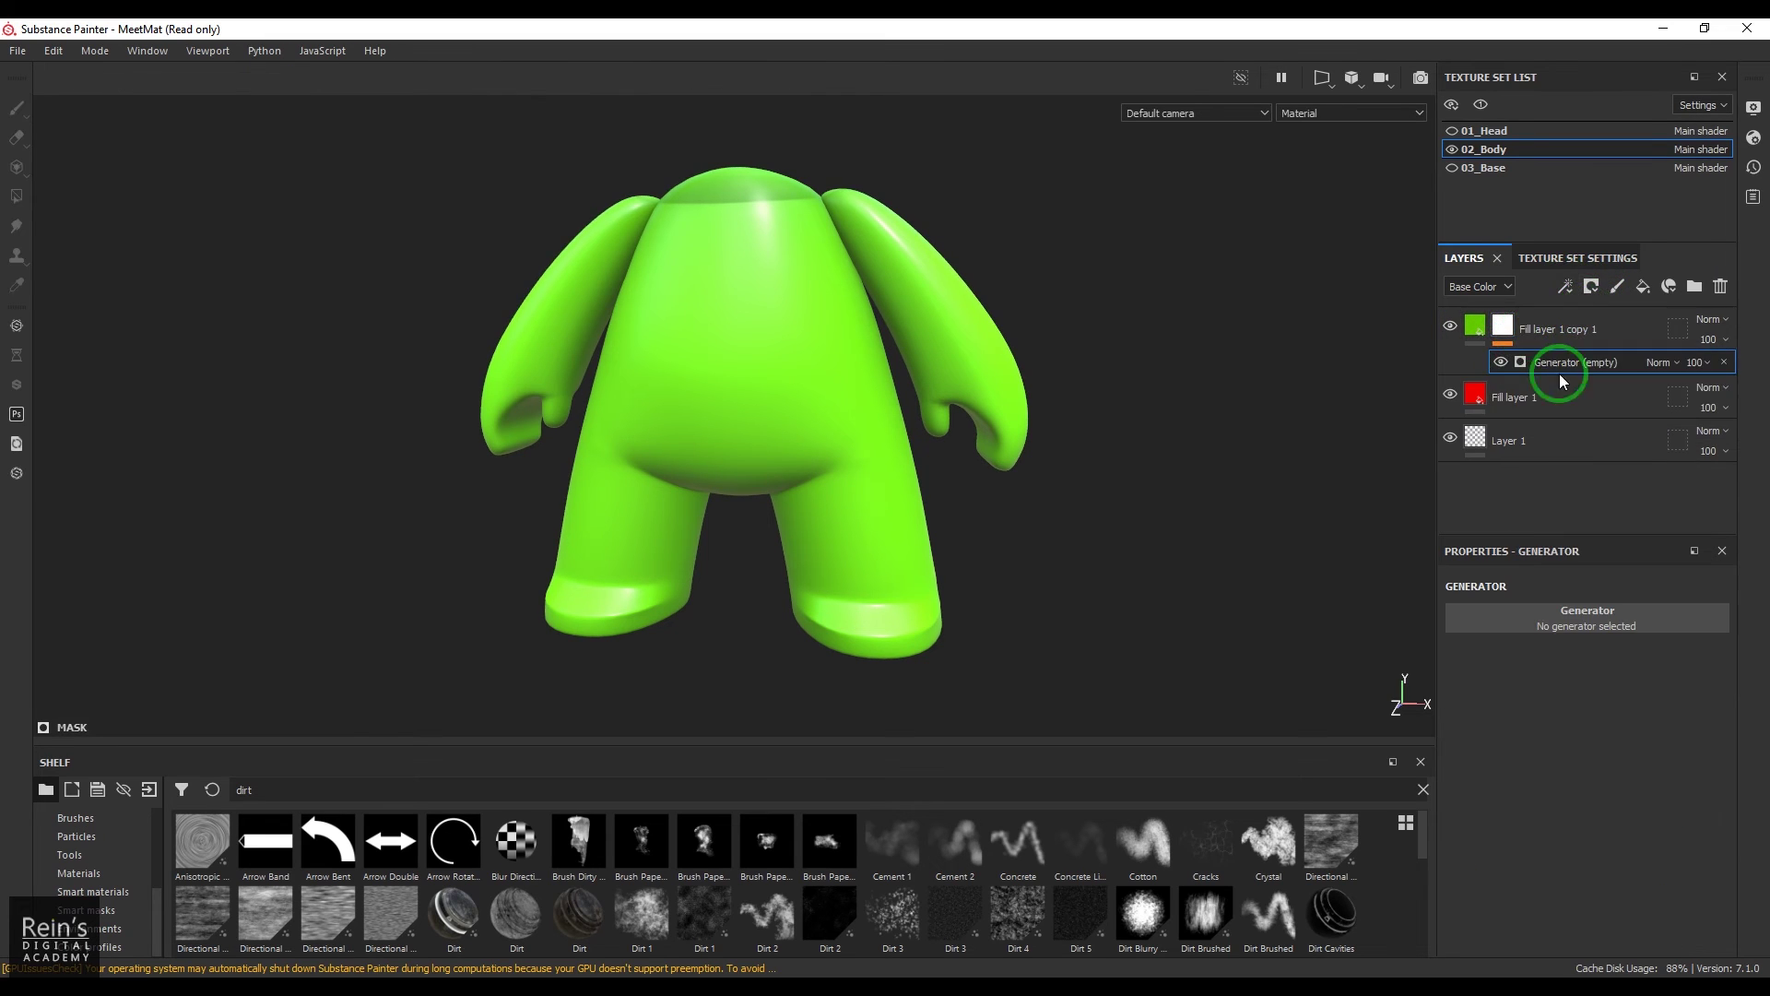
click(1600, 625)
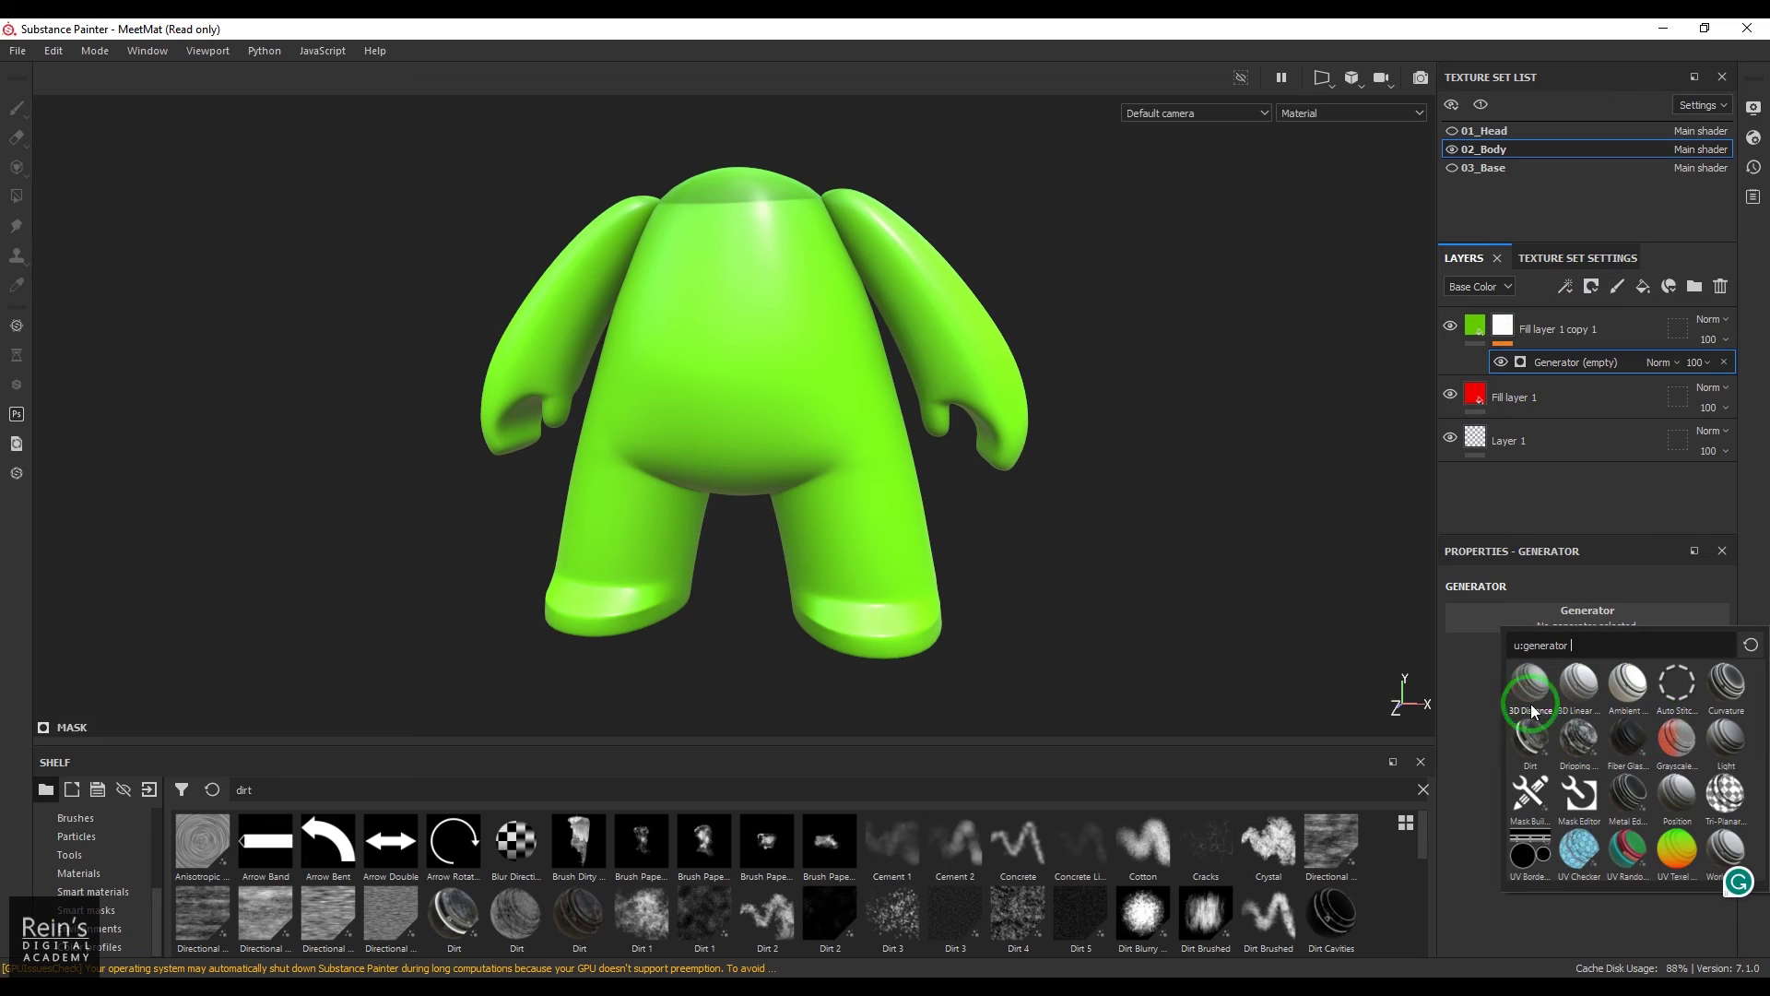
mouse_move(1540, 696)
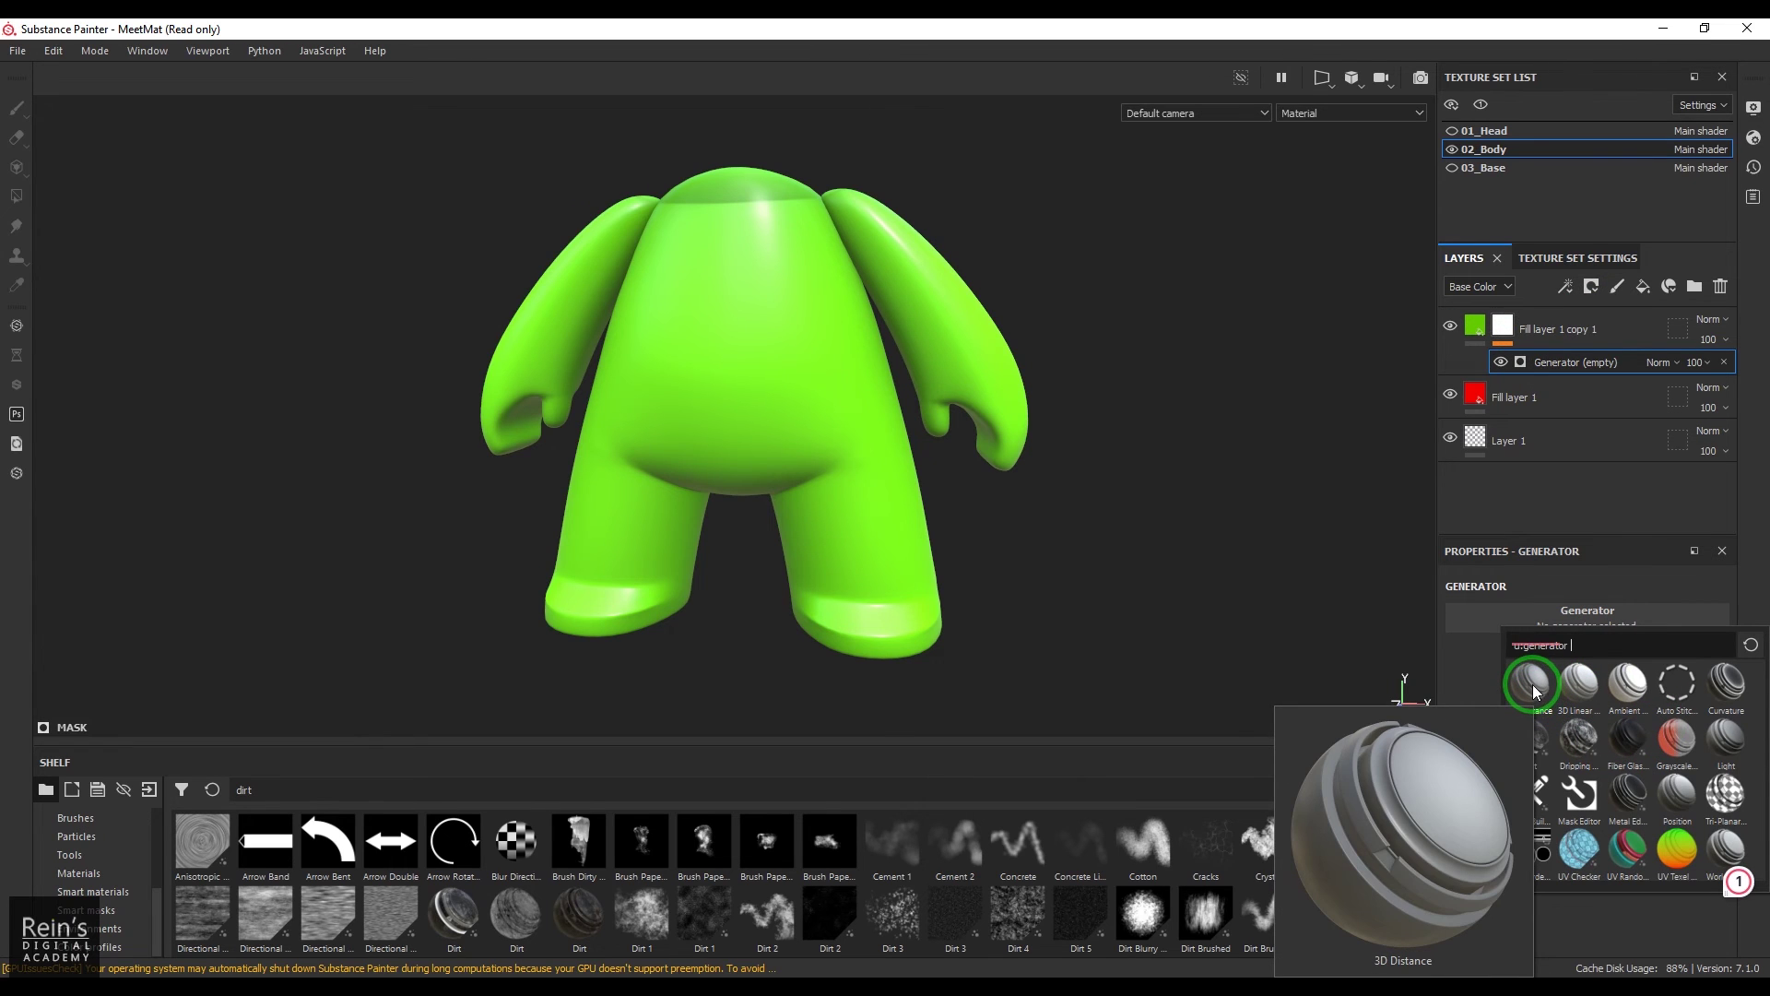
click(1533, 691)
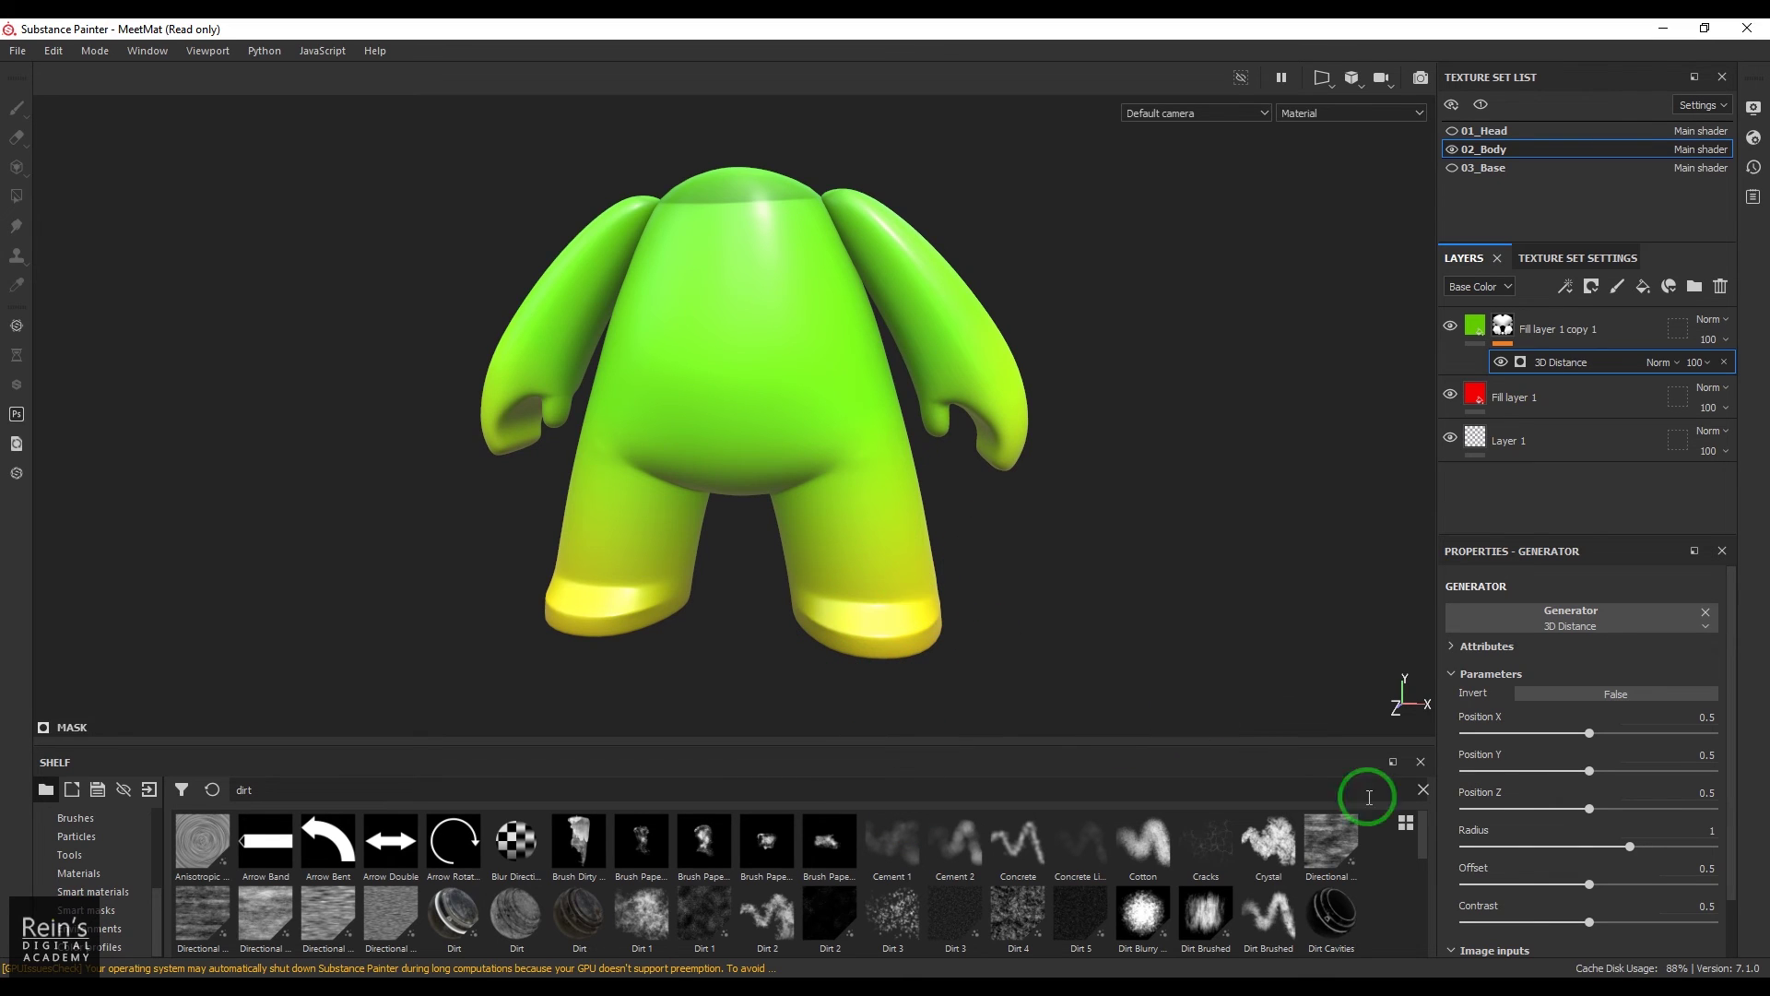
- Set the 3D Distance mask to Position Y 0, Contrast 0.71 and Offset 0.28, then hide the green copy to compare
drag(1591, 771, 1449, 782)
click(1573, 918)
drag(1573, 912, 1642, 921)
drag(1587, 885, 1534, 893)
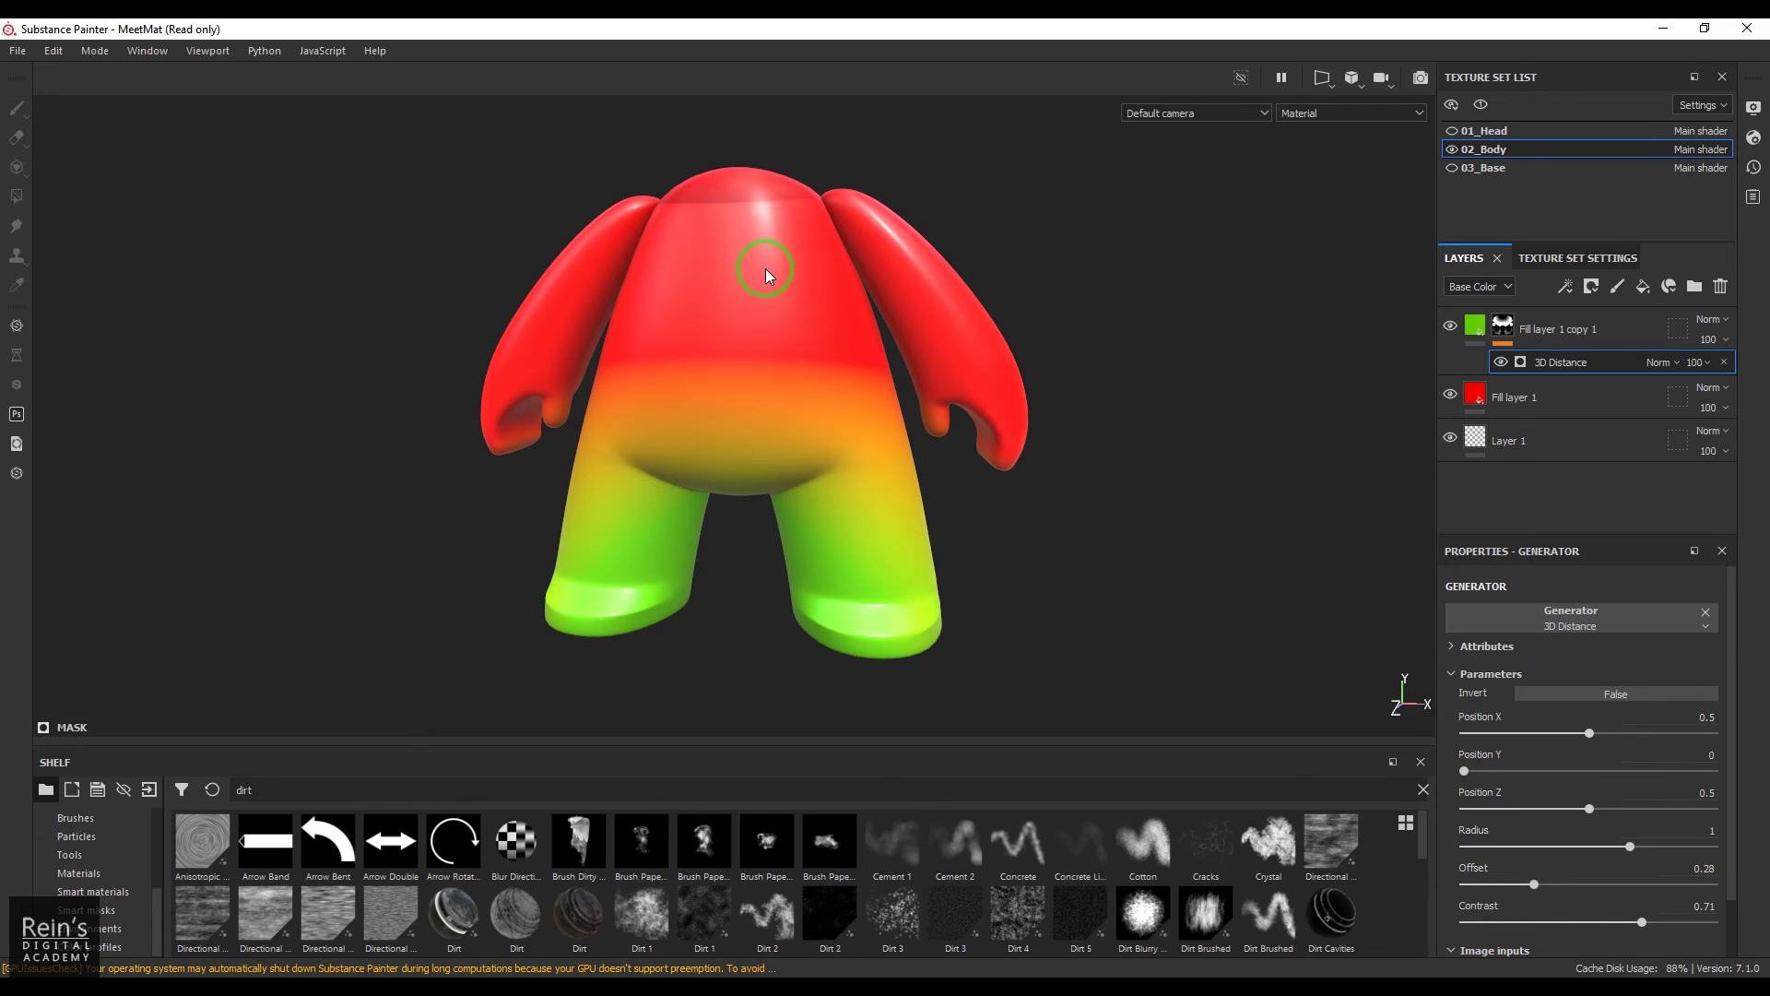
click(1450, 325)
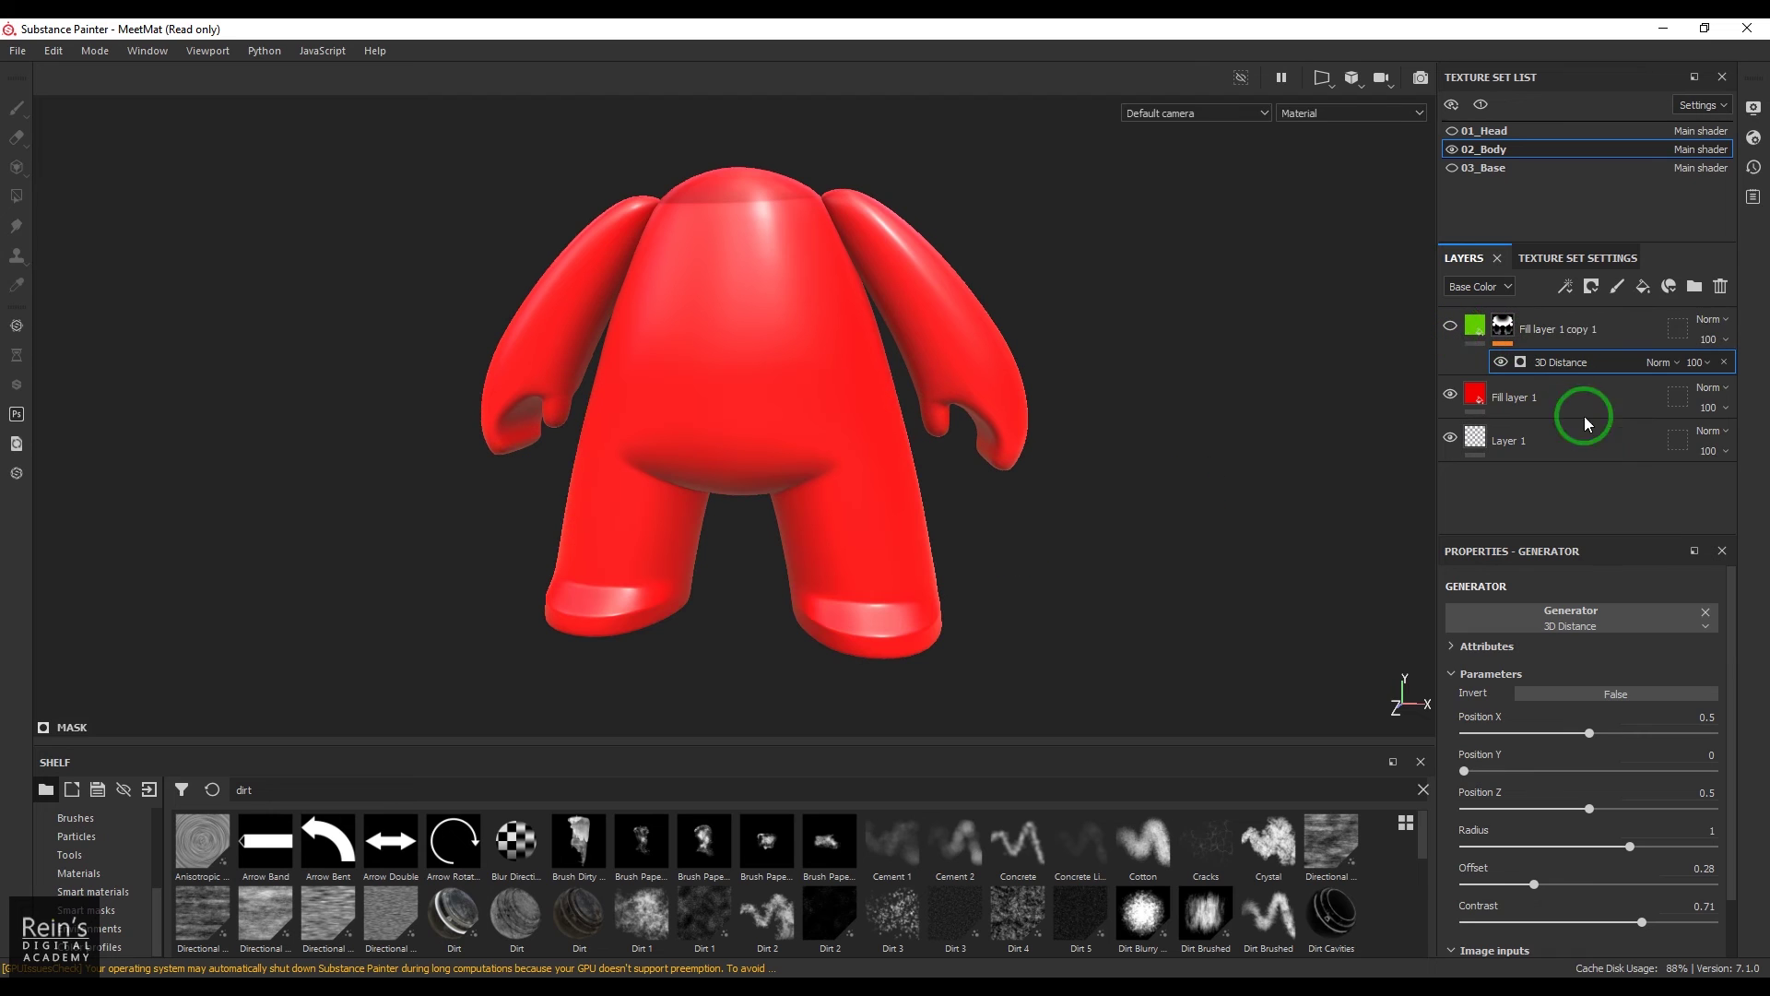
- Unhide the green copy layer and select the 3D Distance effect in its mask
click(1450, 327)
click(1475, 328)
click(750, 537)
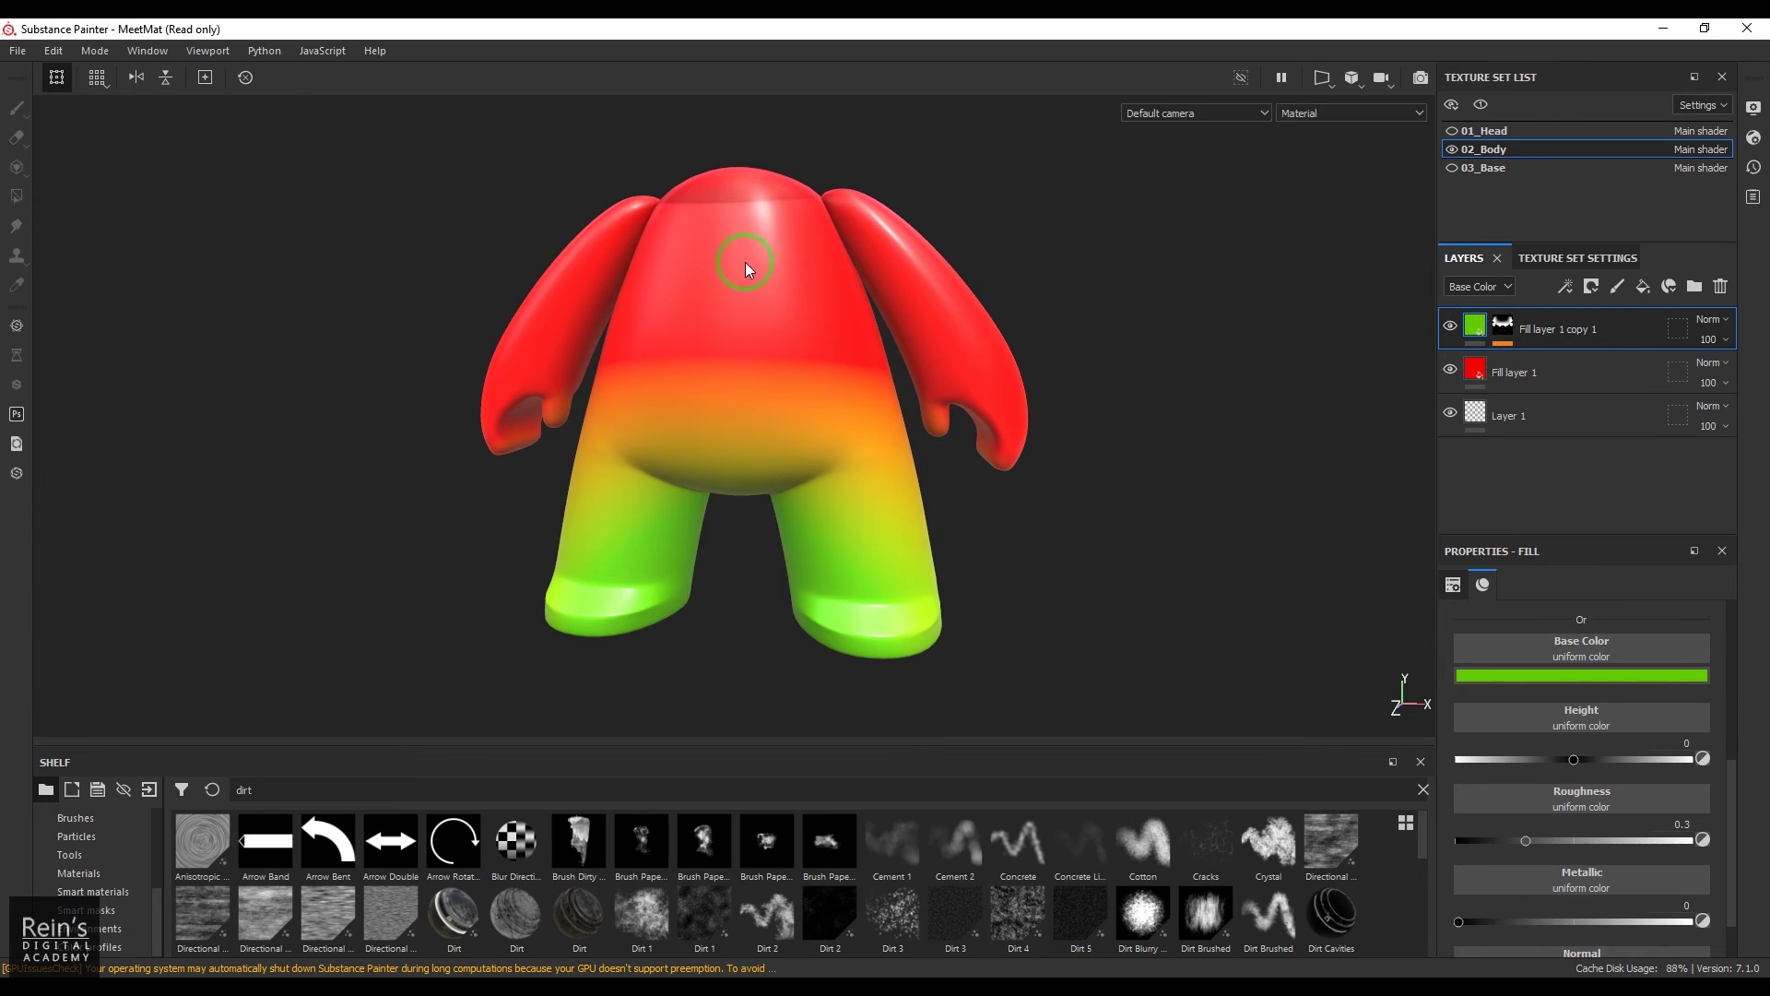
click(1503, 330)
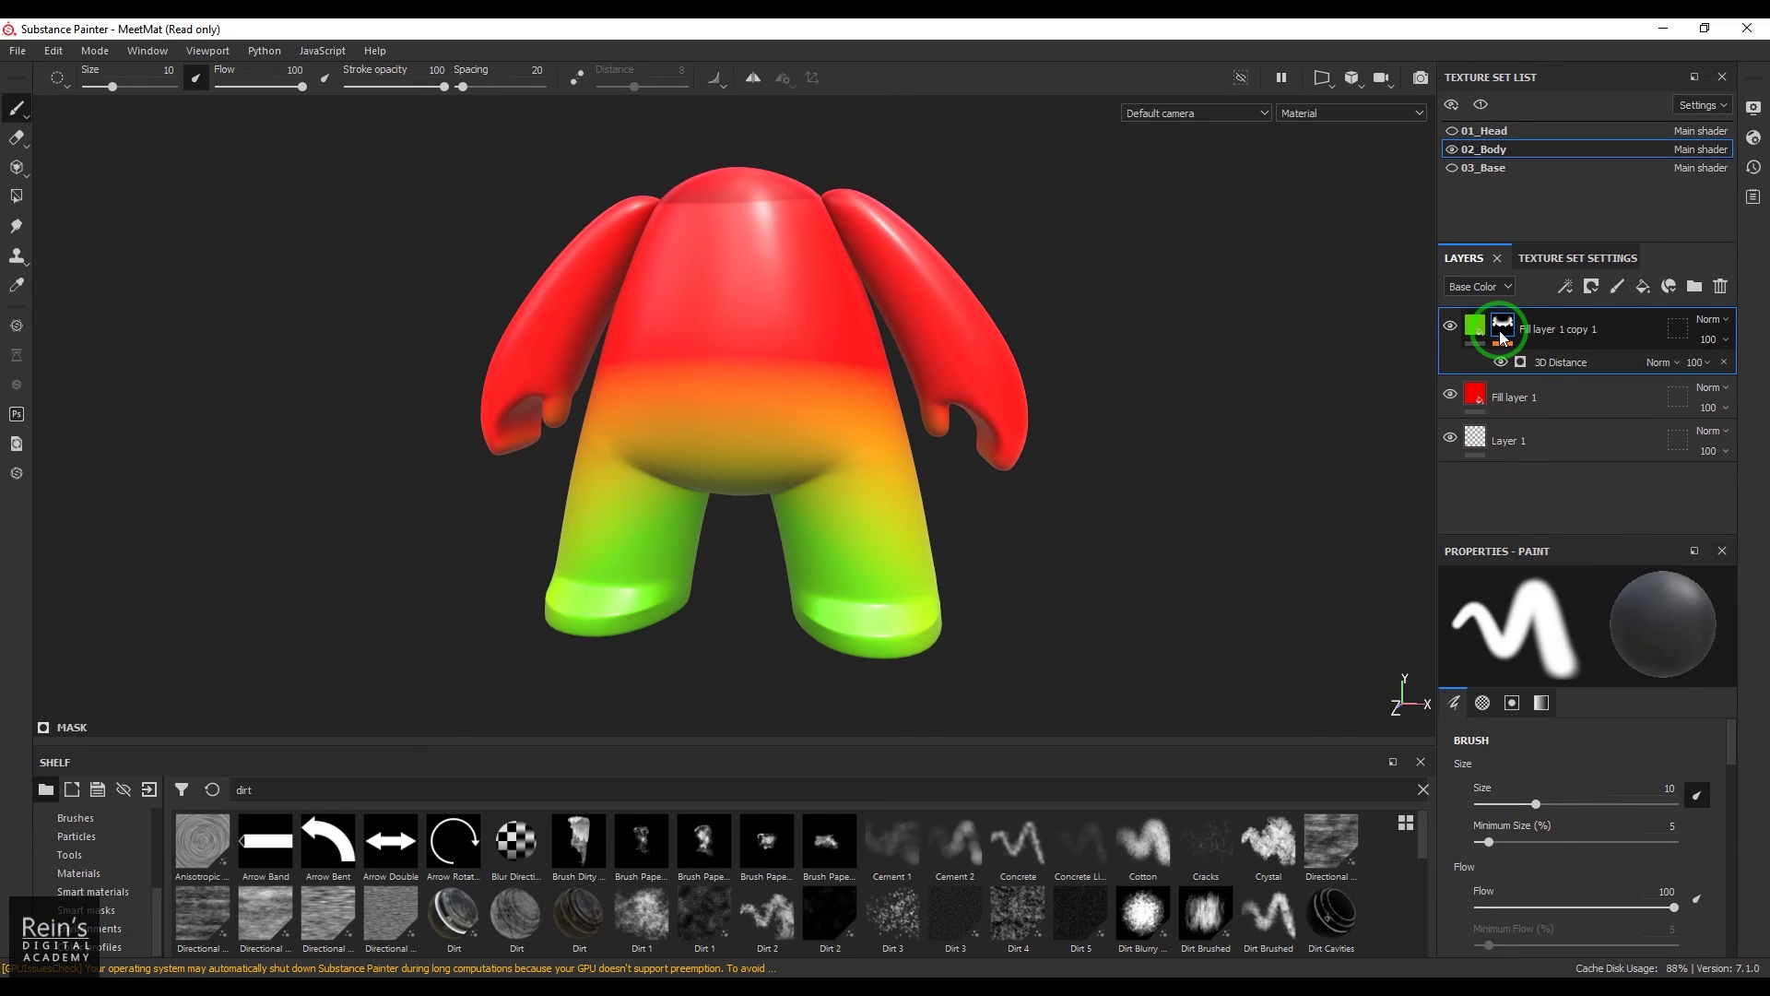
click(1570, 363)
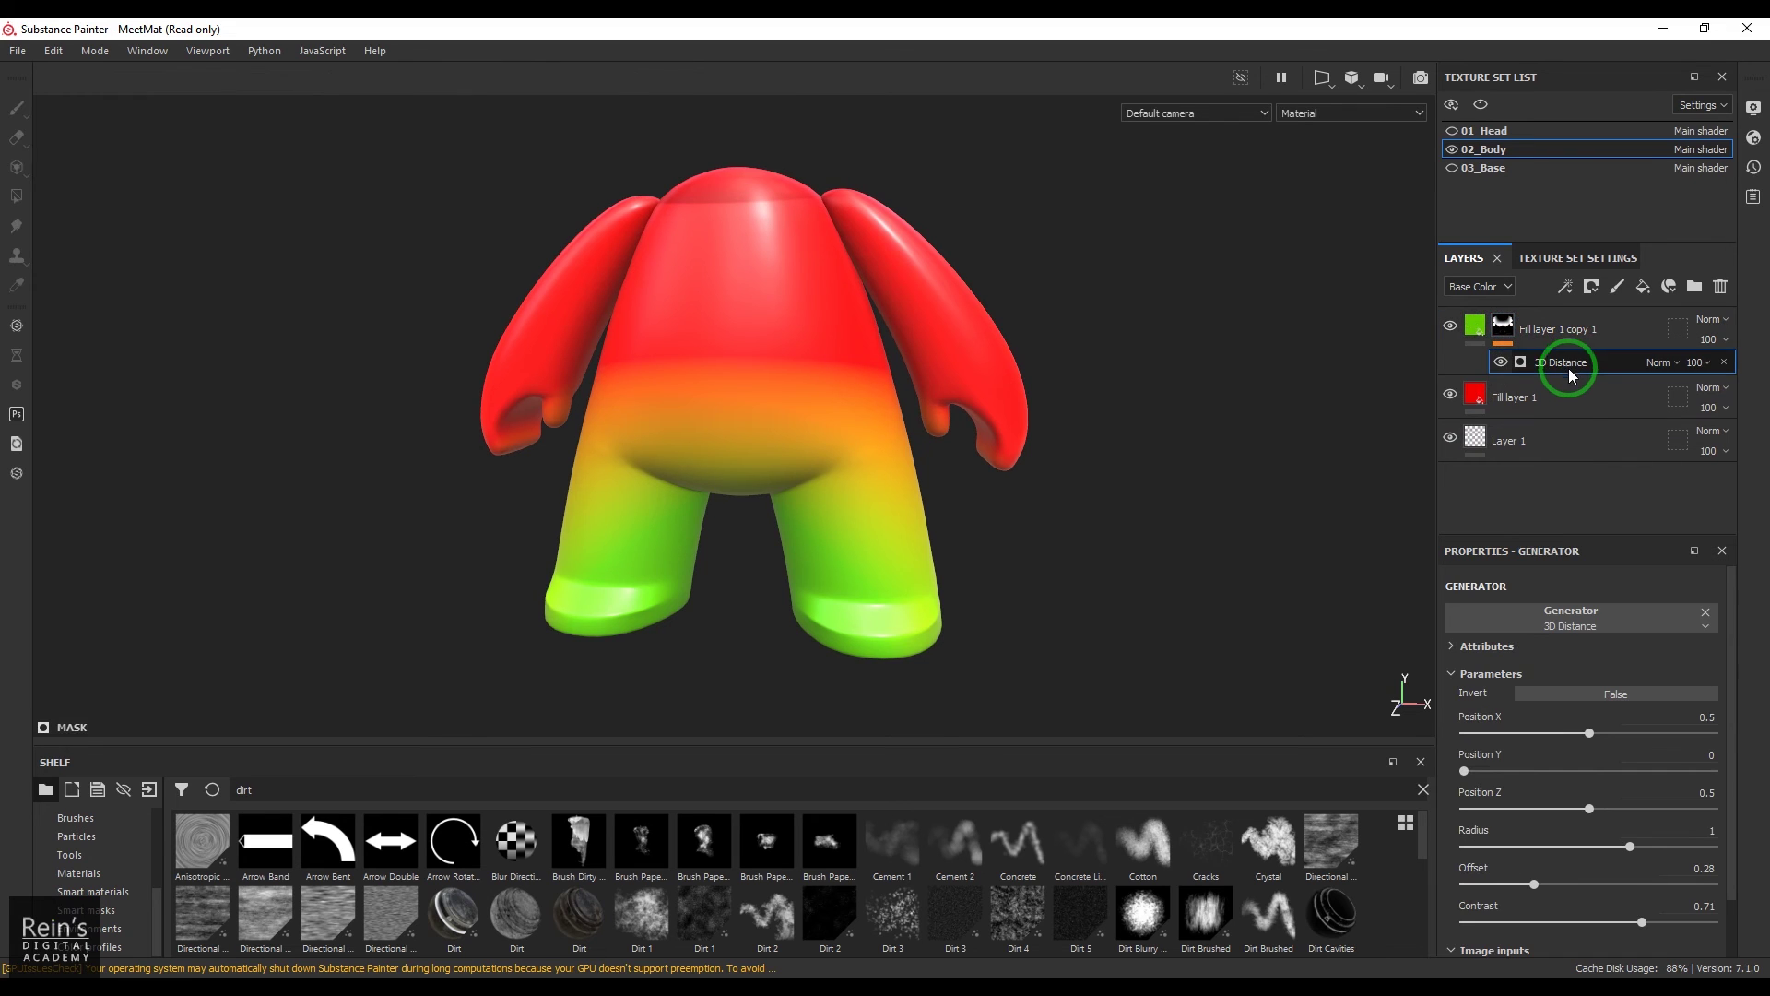
- Toggle the 3D Distance mask's Invert on and back off, then select the top fill layer
click(1484, 764)
click(1609, 696)
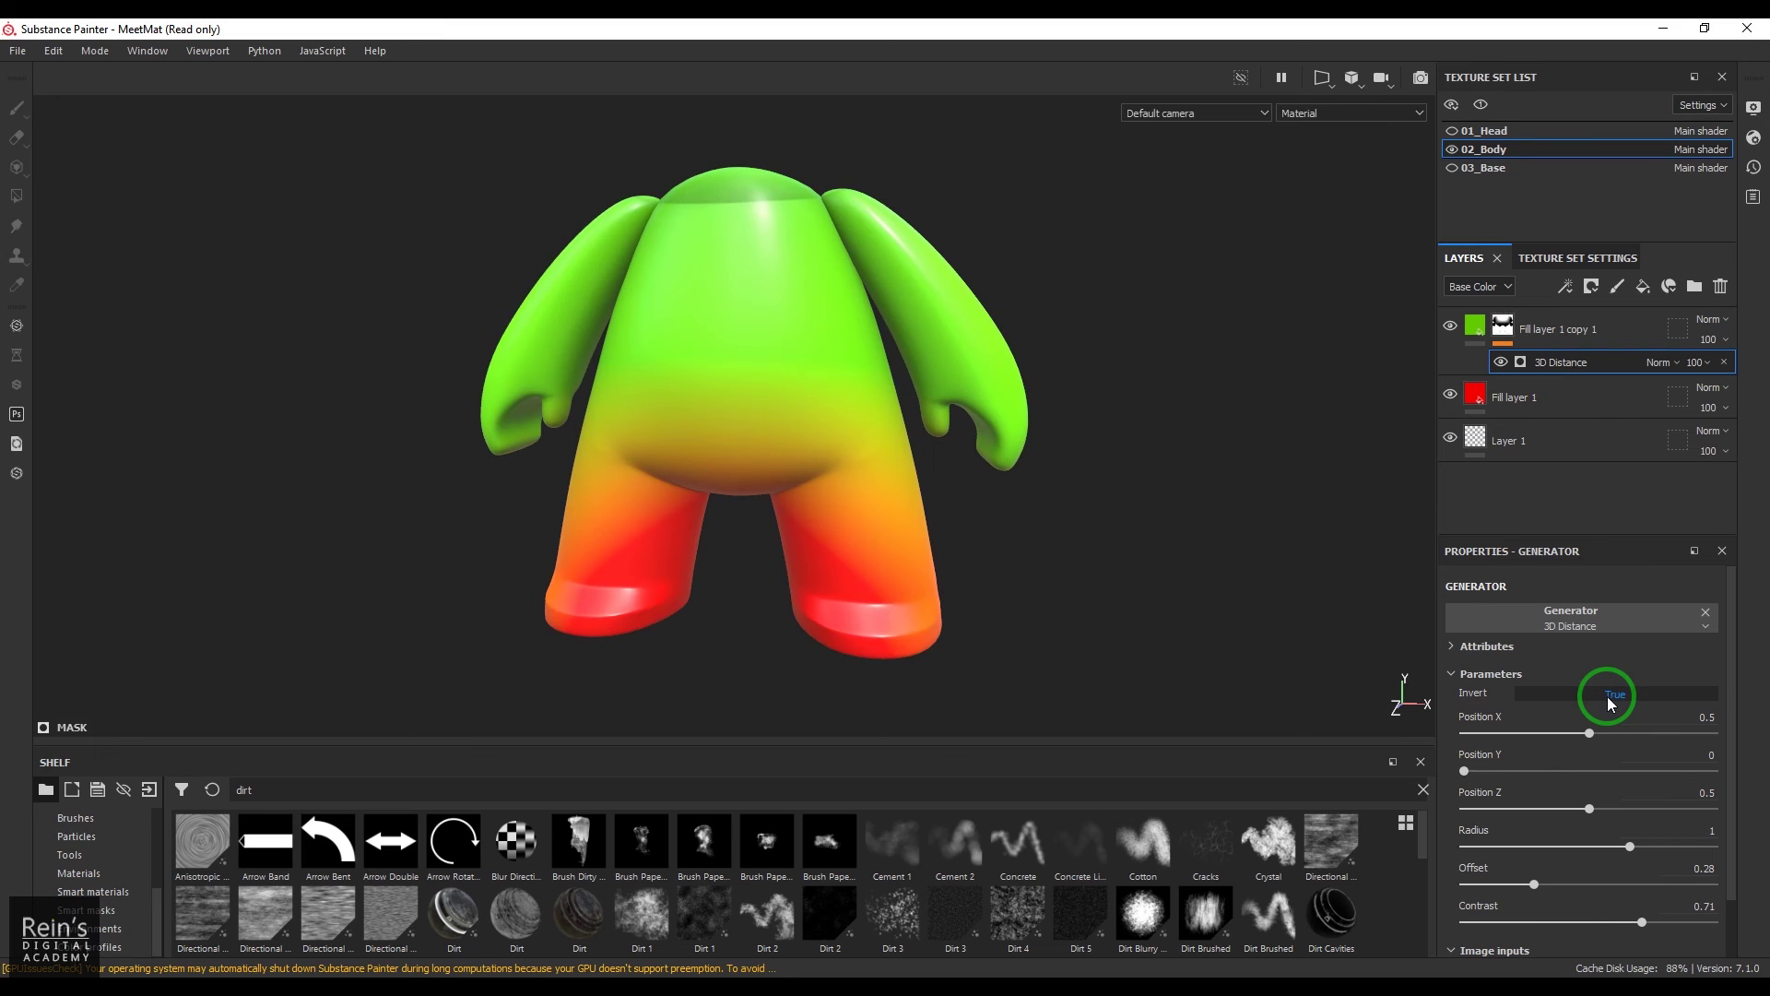
click(1607, 696)
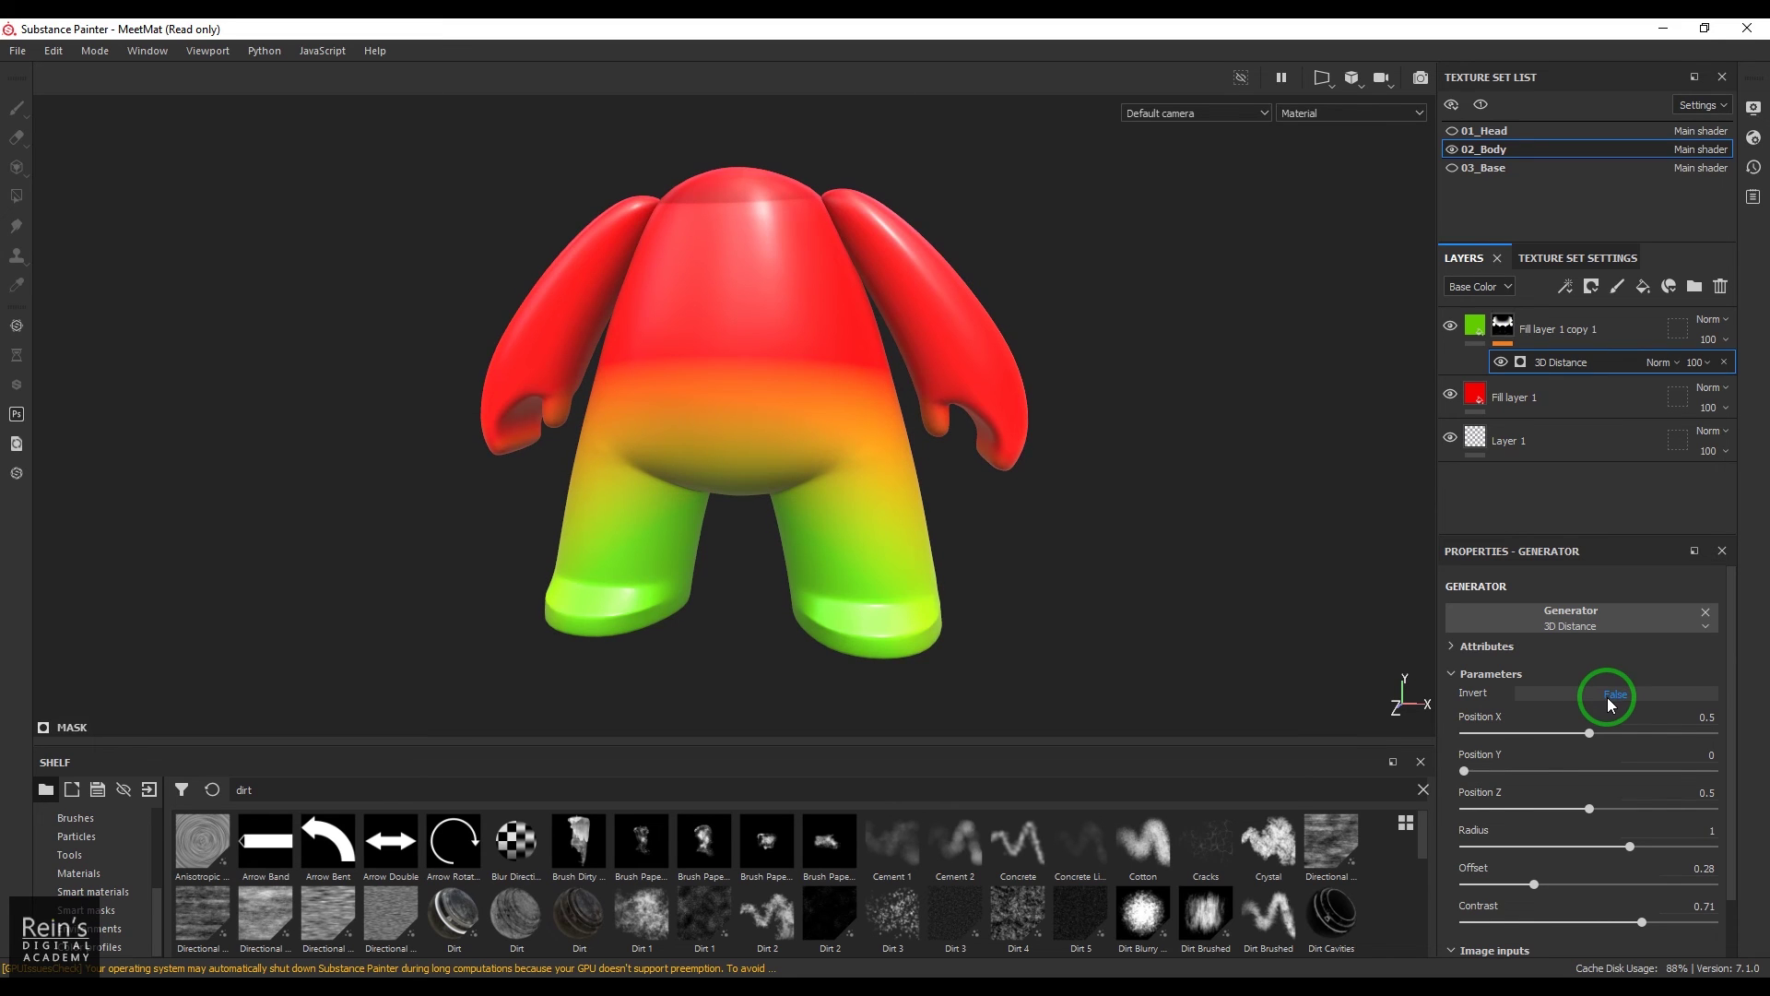
click(1479, 355)
click(1475, 332)
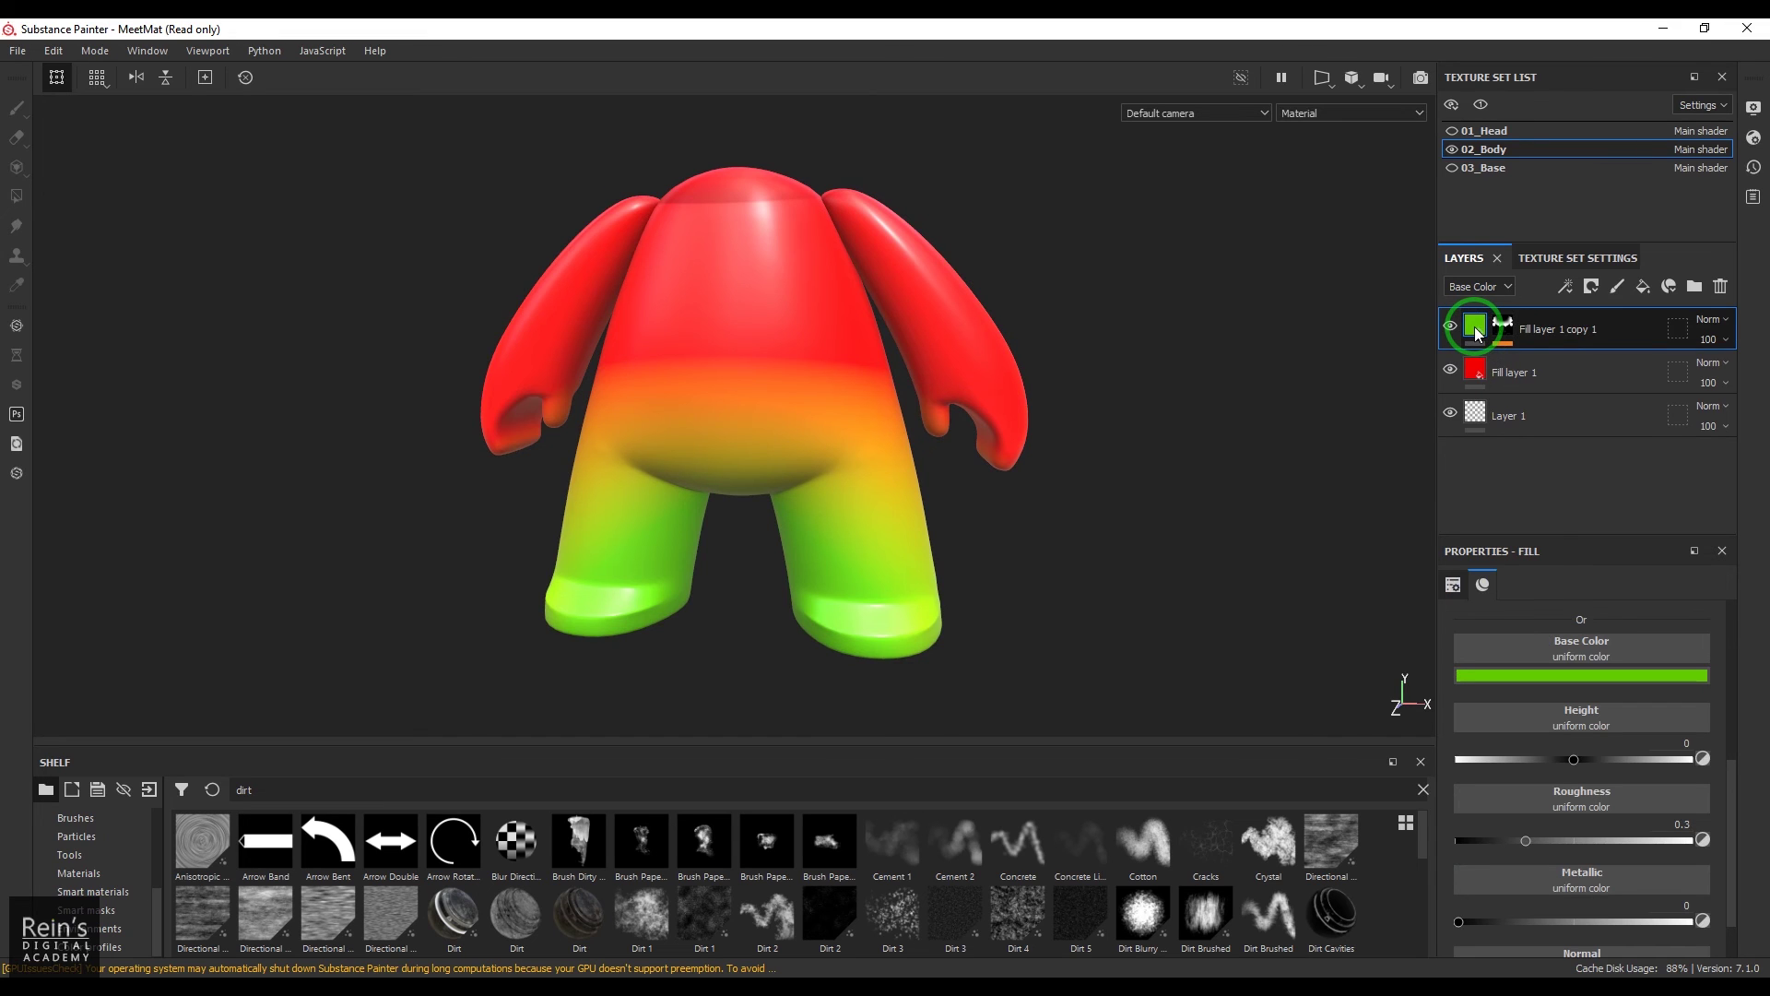
mouse_move(584, 814)
mouse_down()
mouse_move(1513, 717)
mouse_move(897, 837)
mouse_move(92, 773)
mouse_up()
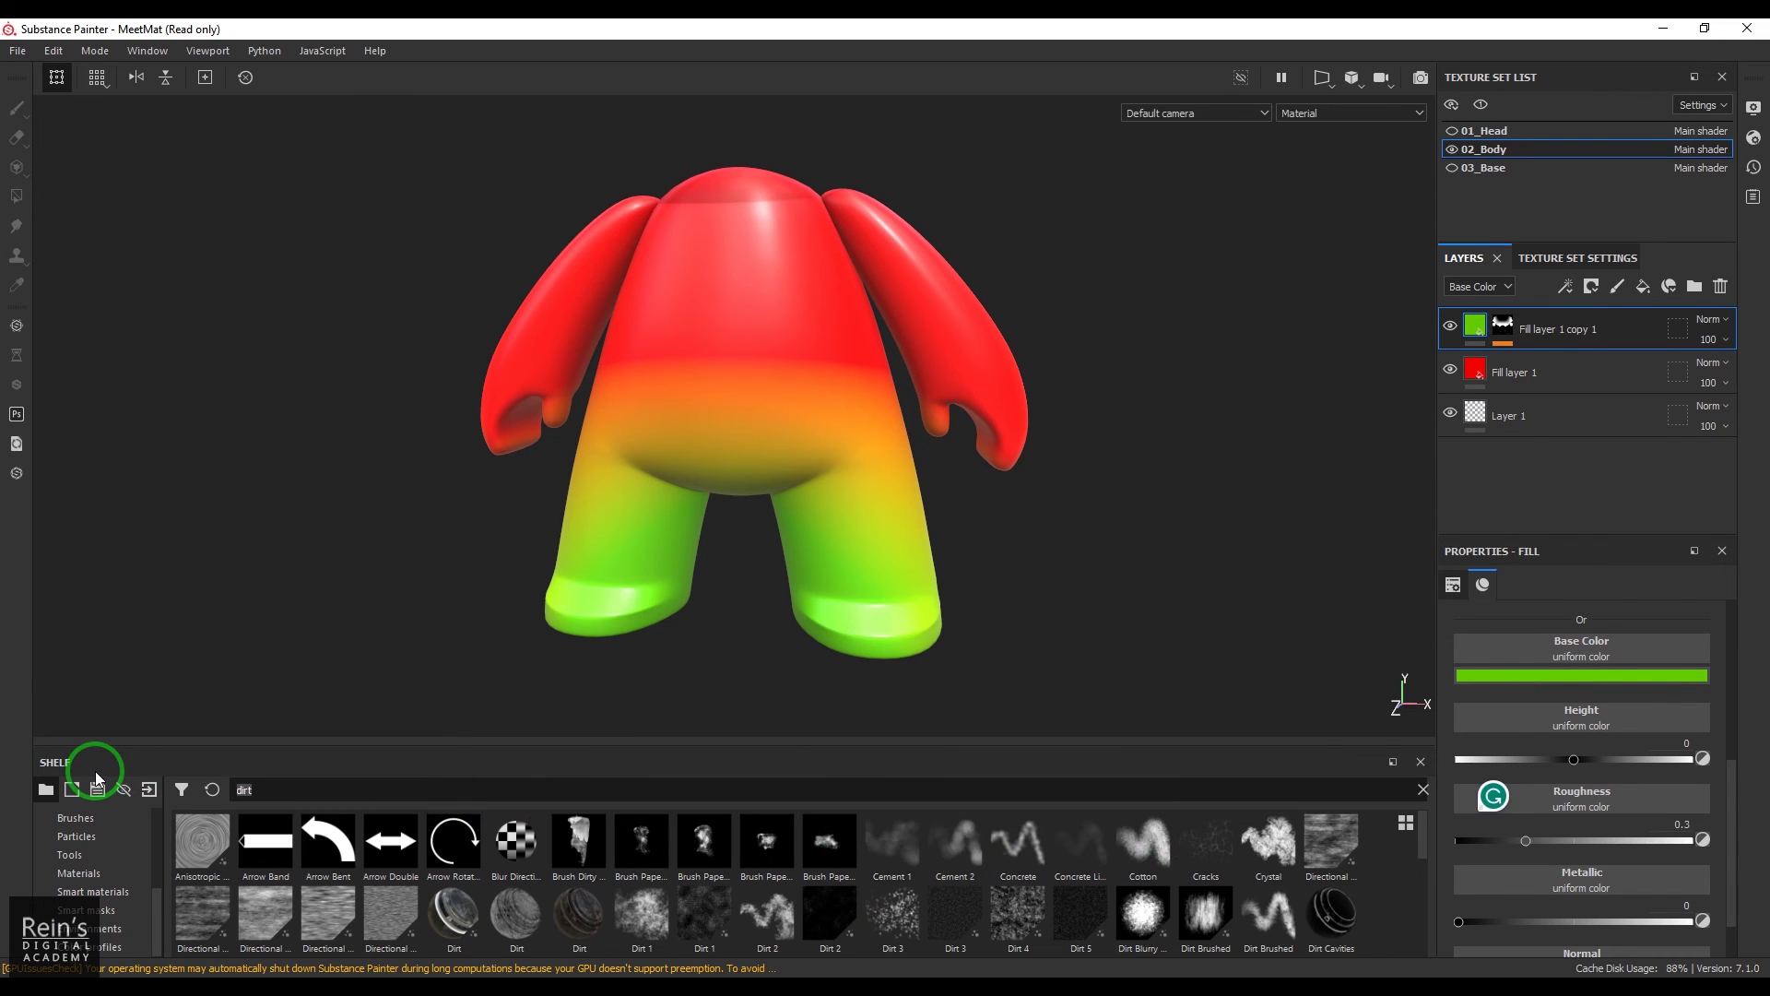
- Search the shelf for 'grunge' and apply Grunge Concrete Dirty as the top layer's base colour
key(BackSpace)
key(BackSpace)
key(BackSpace)
key(BackSpace)
text(grunge)
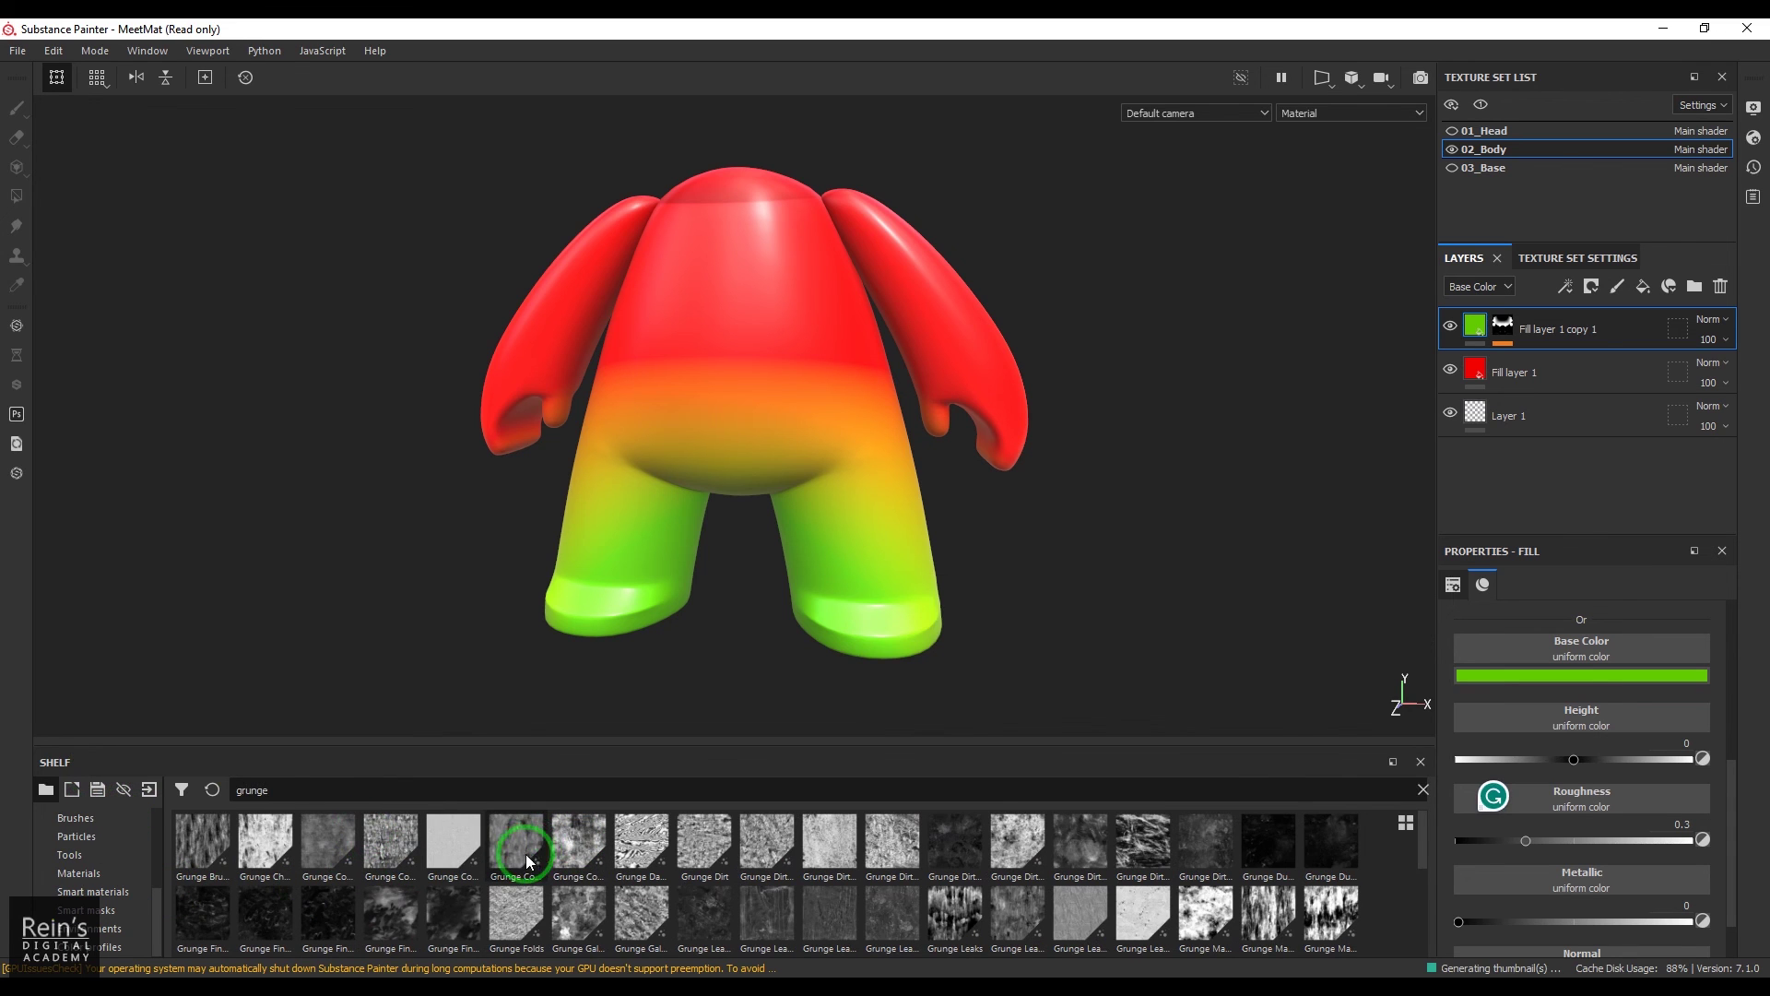
drag(528, 843, 1584, 650)
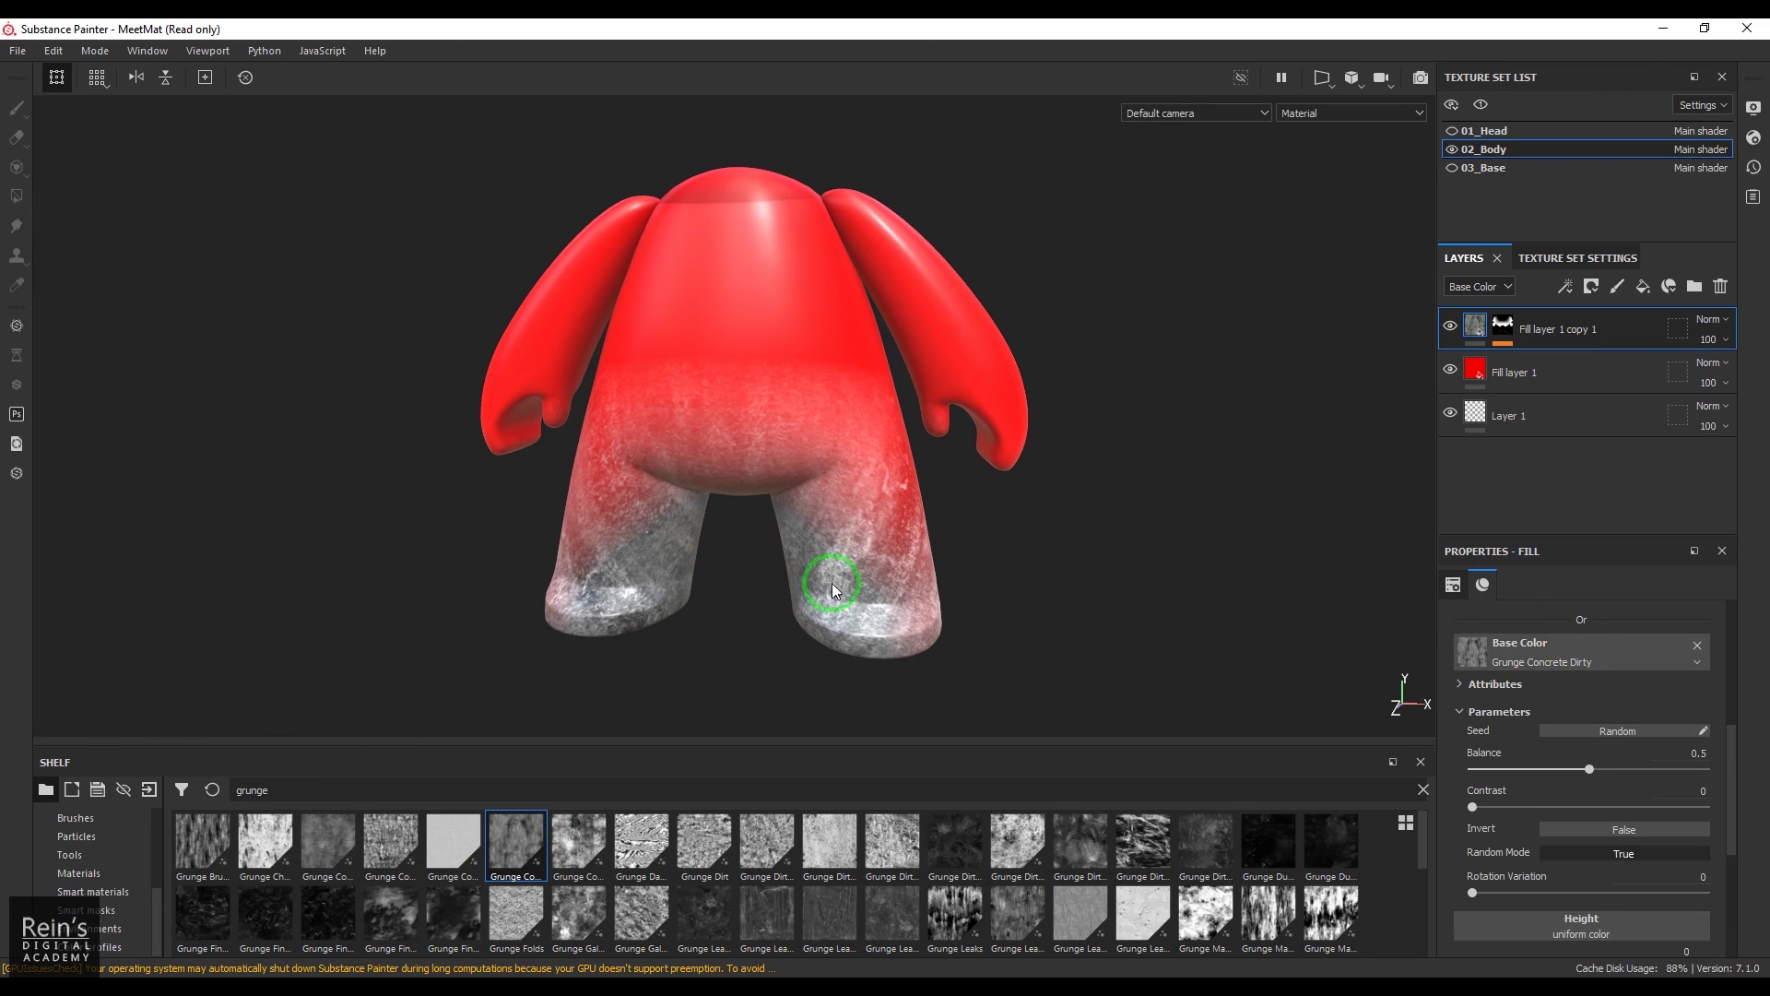
scroll(1623, 750, down, 3)
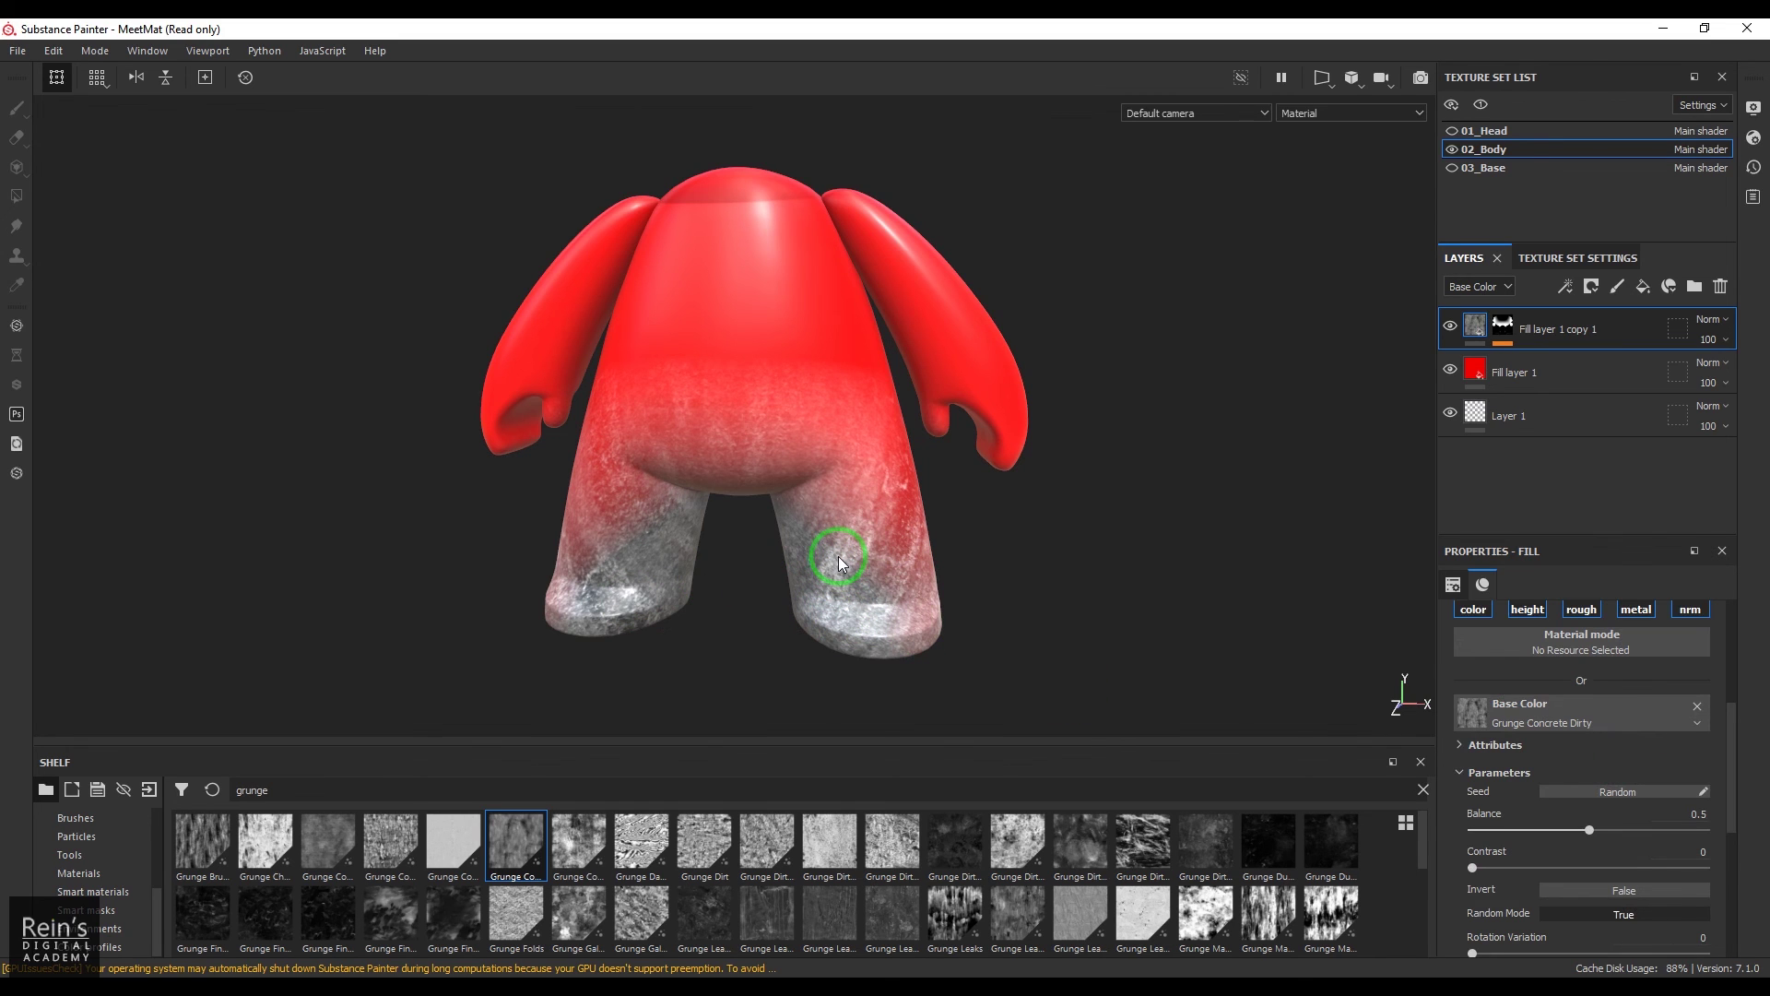
scroll(1608, 783, up, 3)
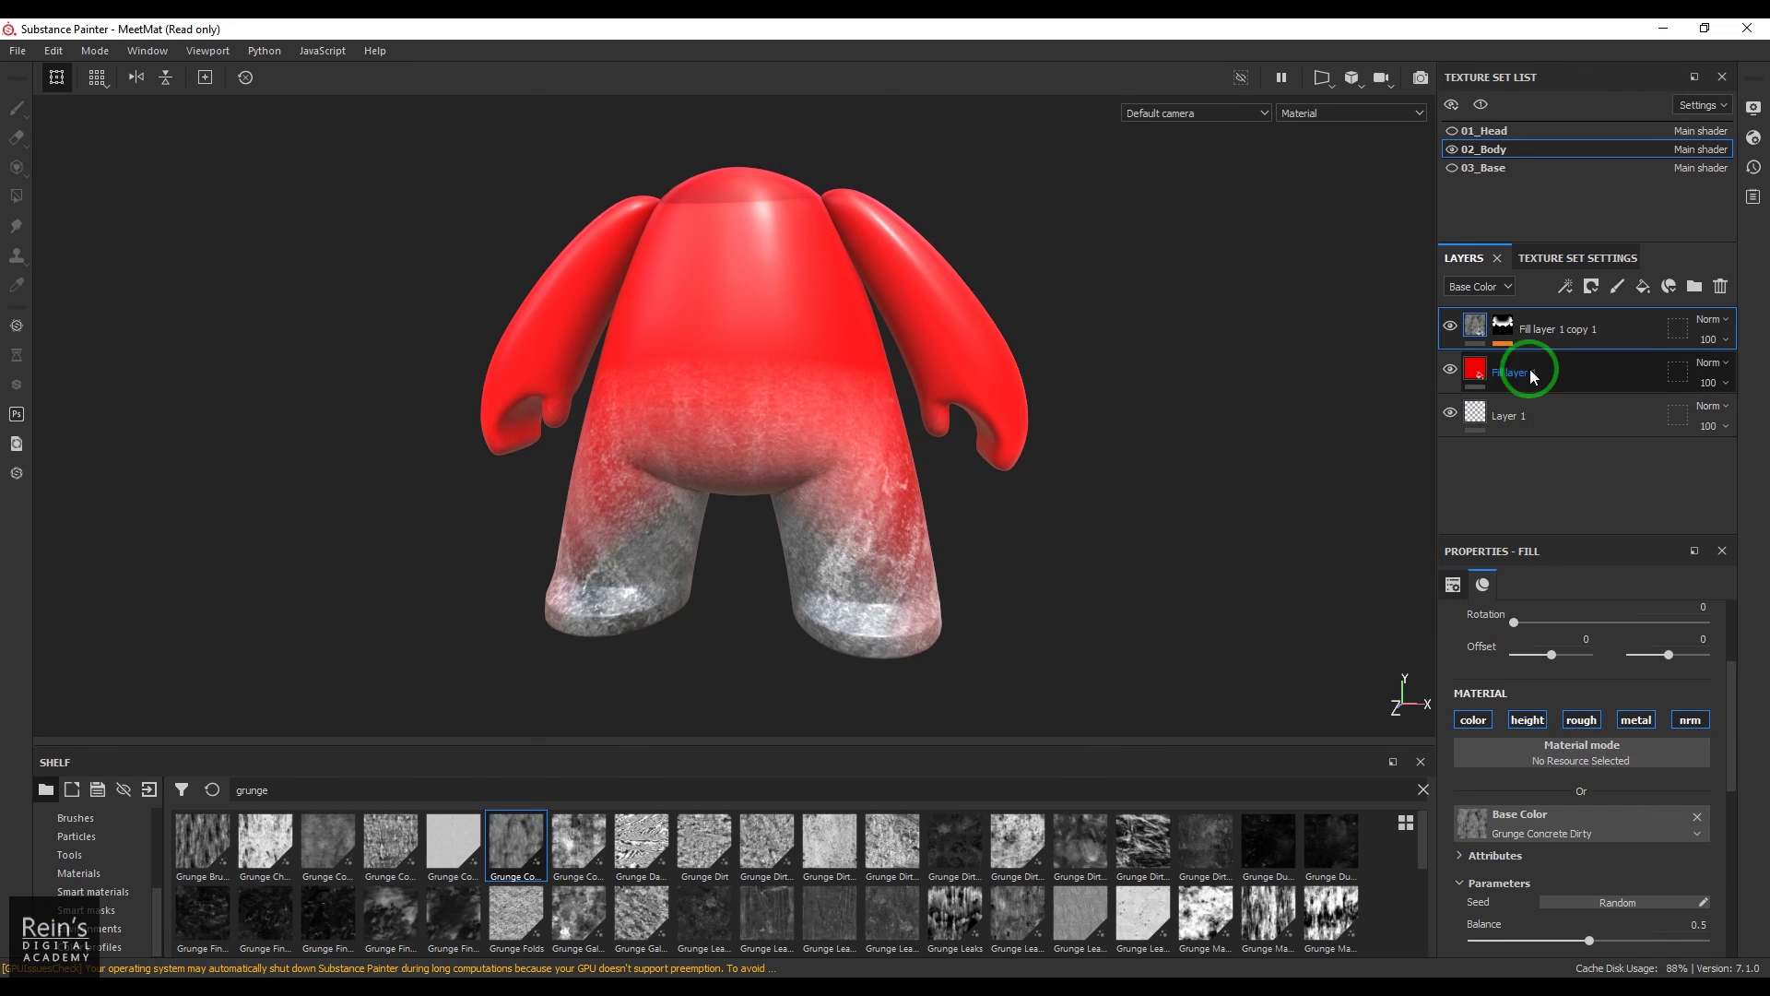
- On the top fill layer's mask, set the 3D Distance generator's Position Y to 0.5
click(1502, 324)
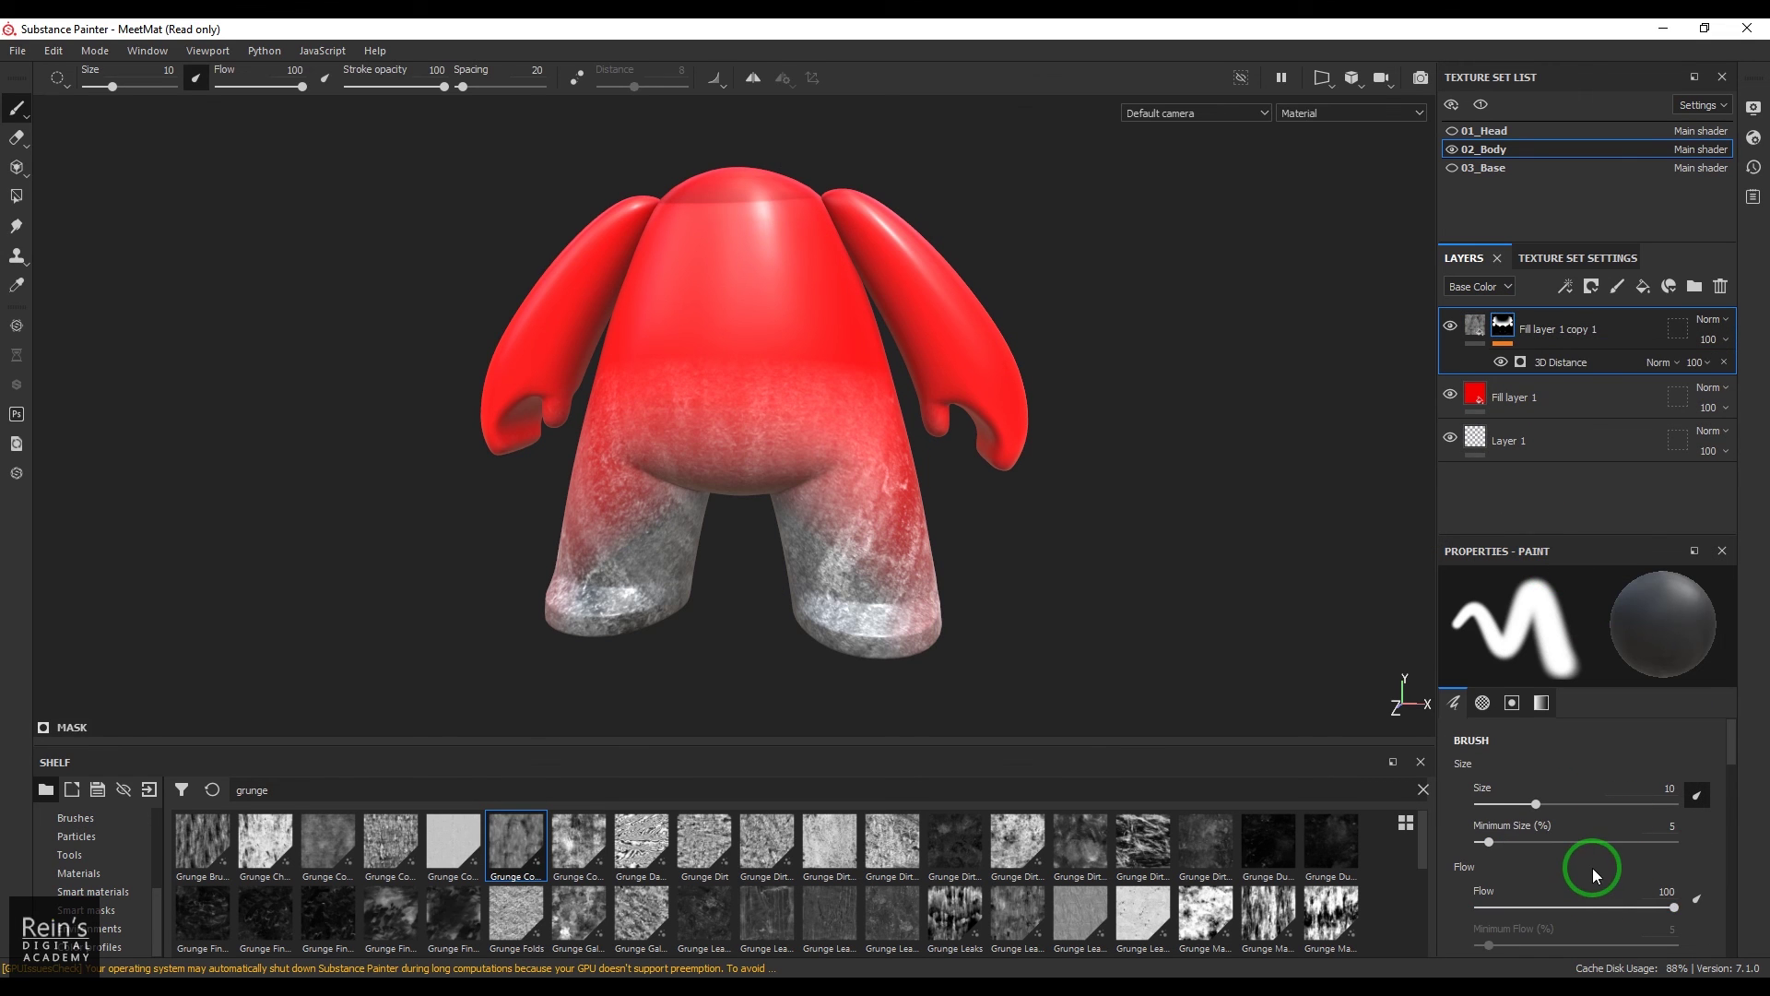
click(1570, 362)
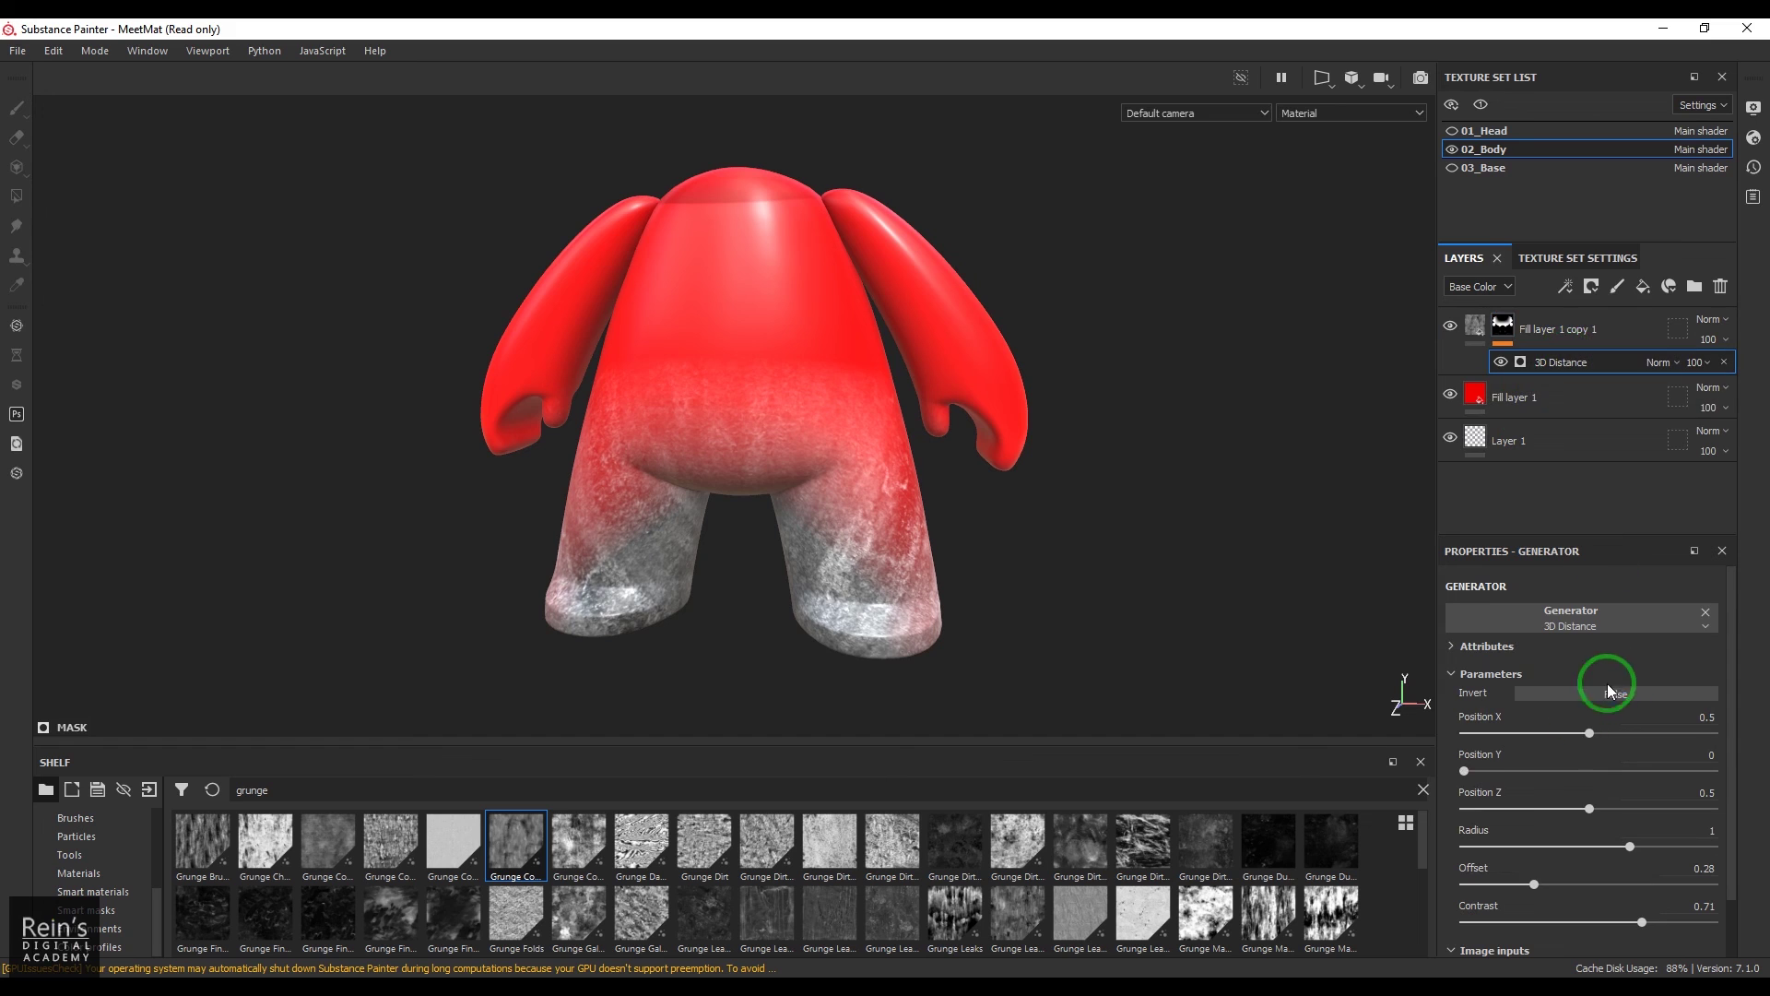
click(1669, 756)
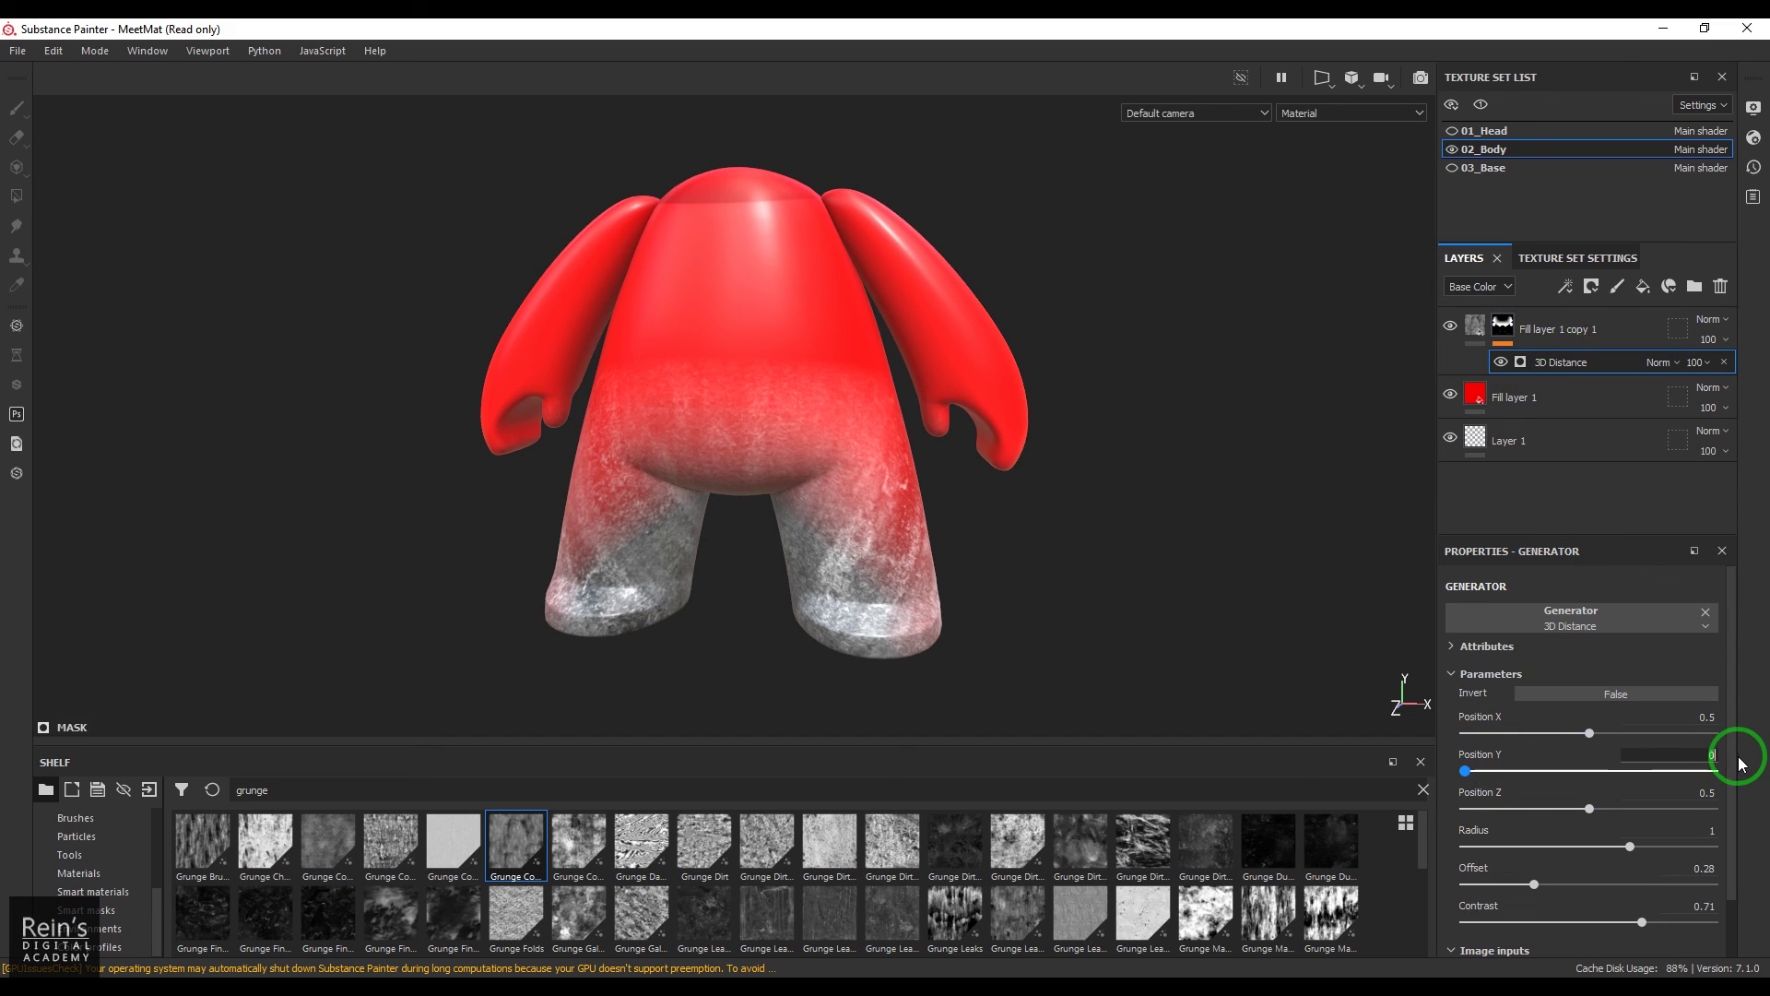
text(0.5)
key(Return)
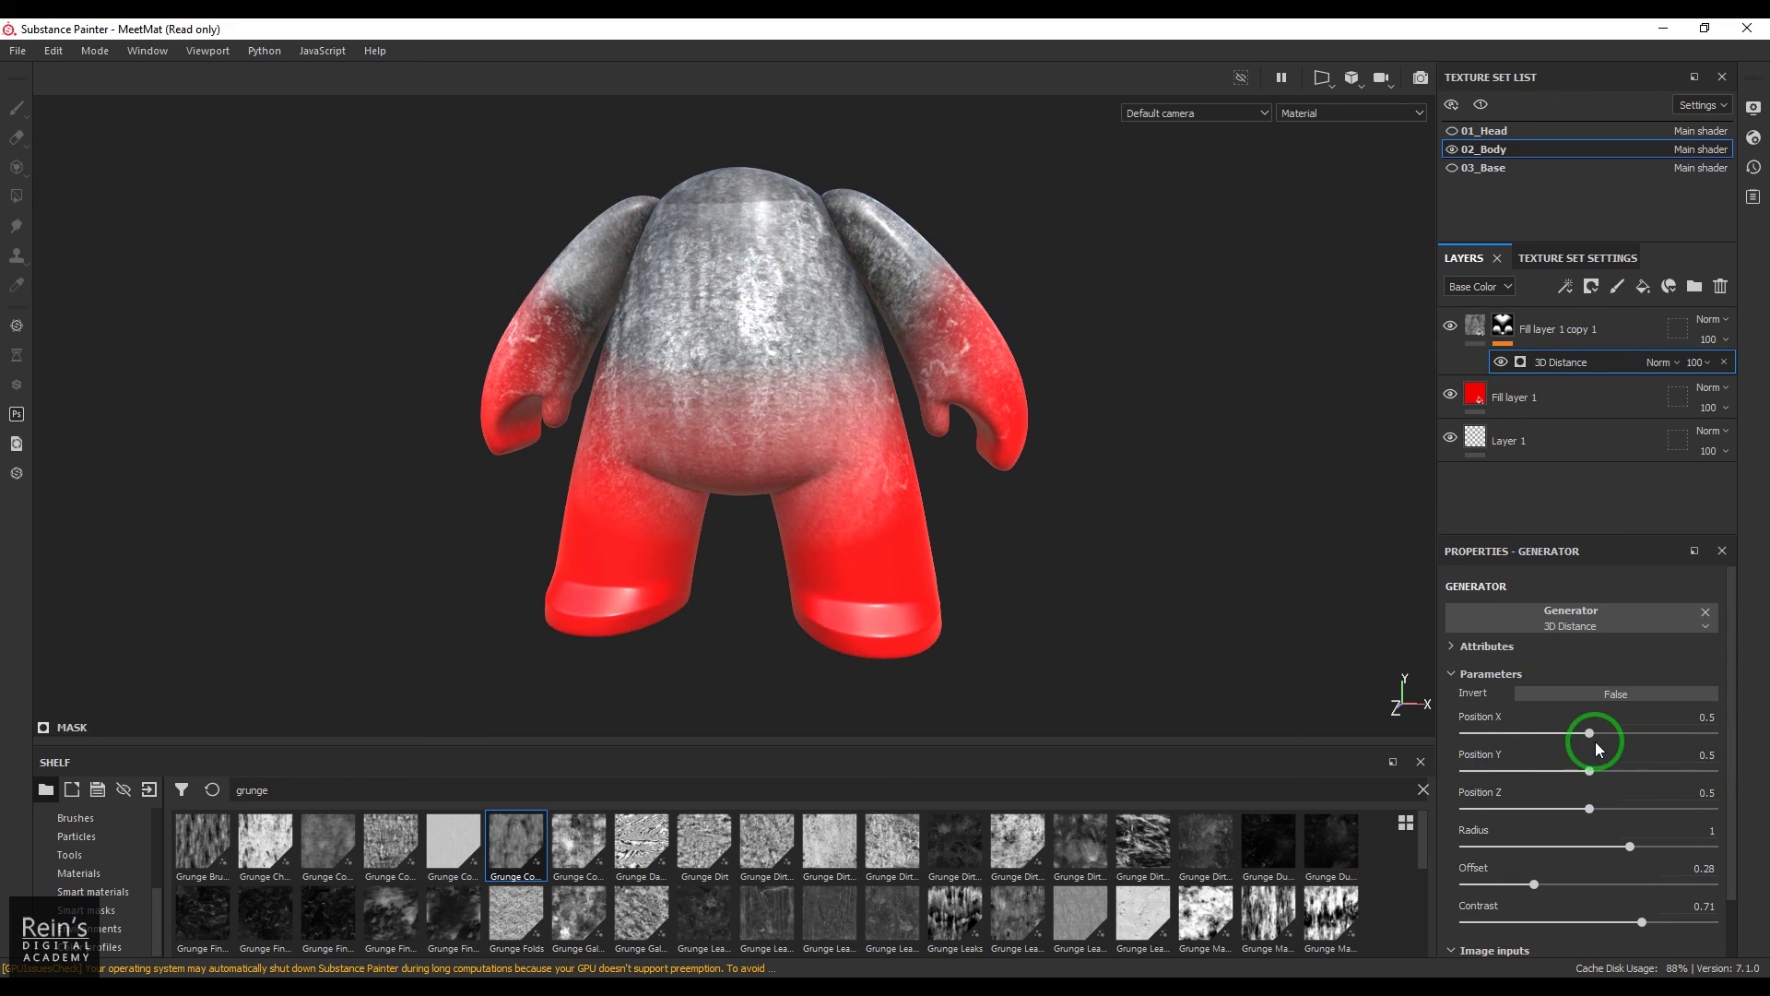
- Test shifting the gradient along Position X, then reset X to 0.5
drag(1587, 732, 1676, 743)
click(1695, 717)
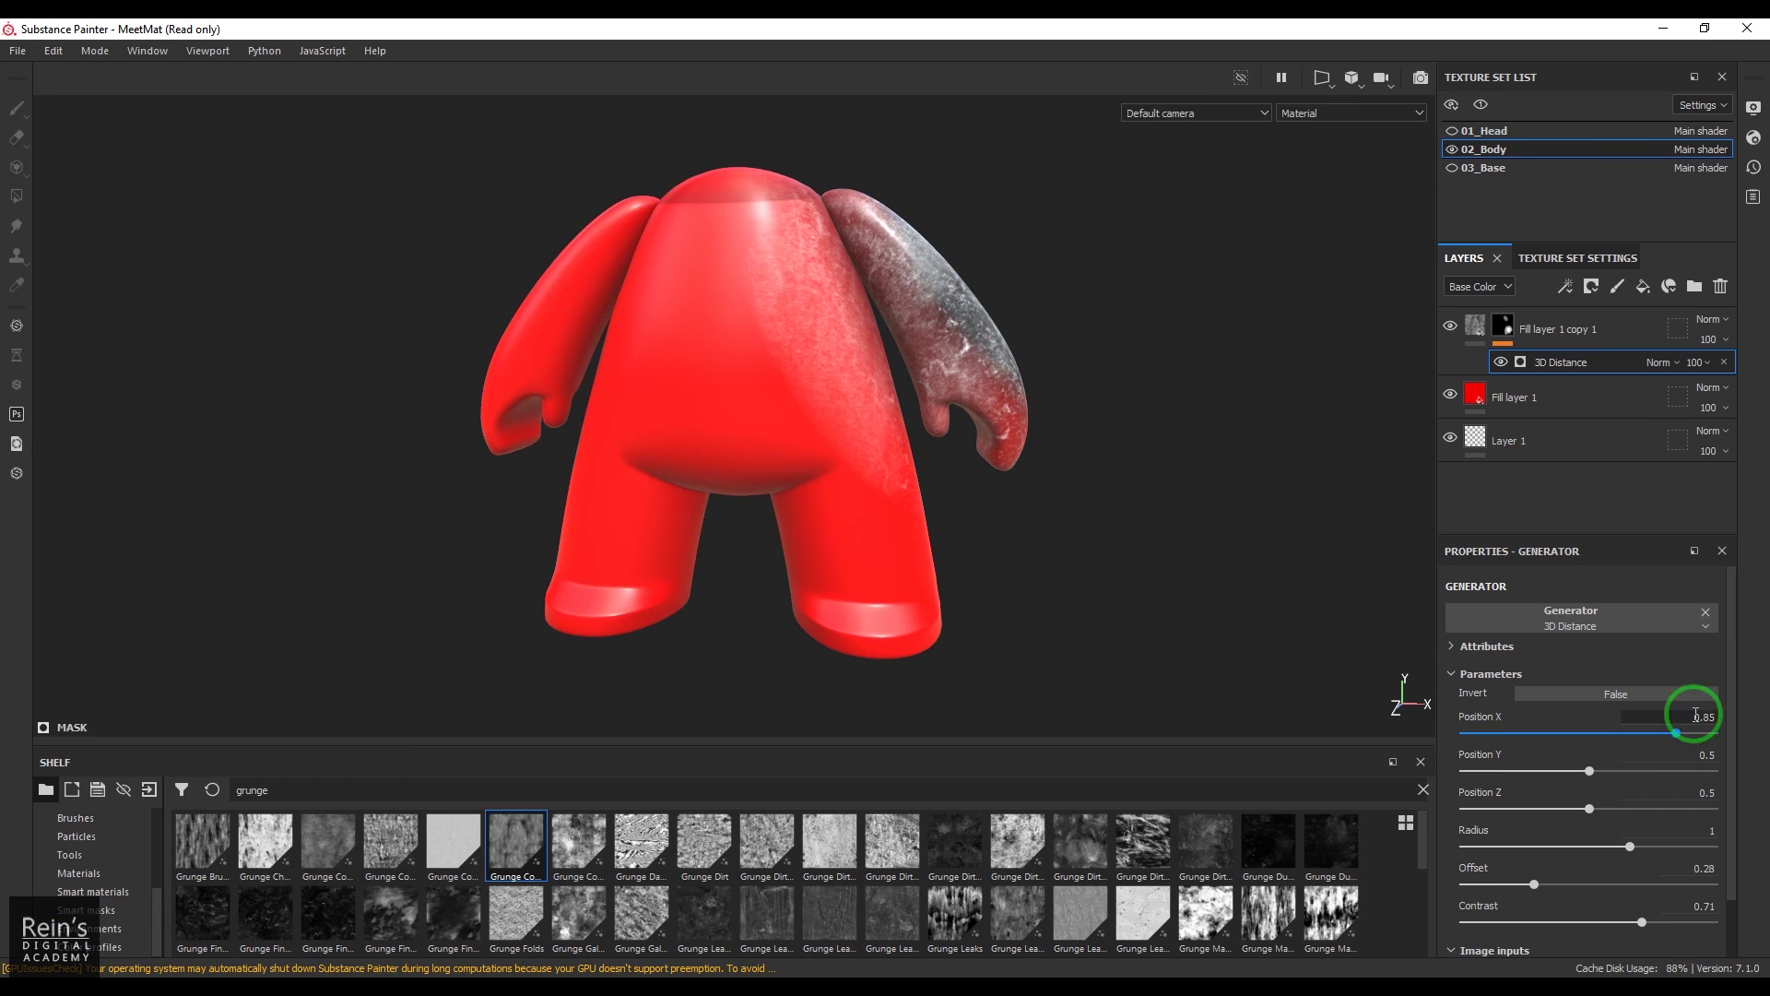
text(0.5)
key(Return)
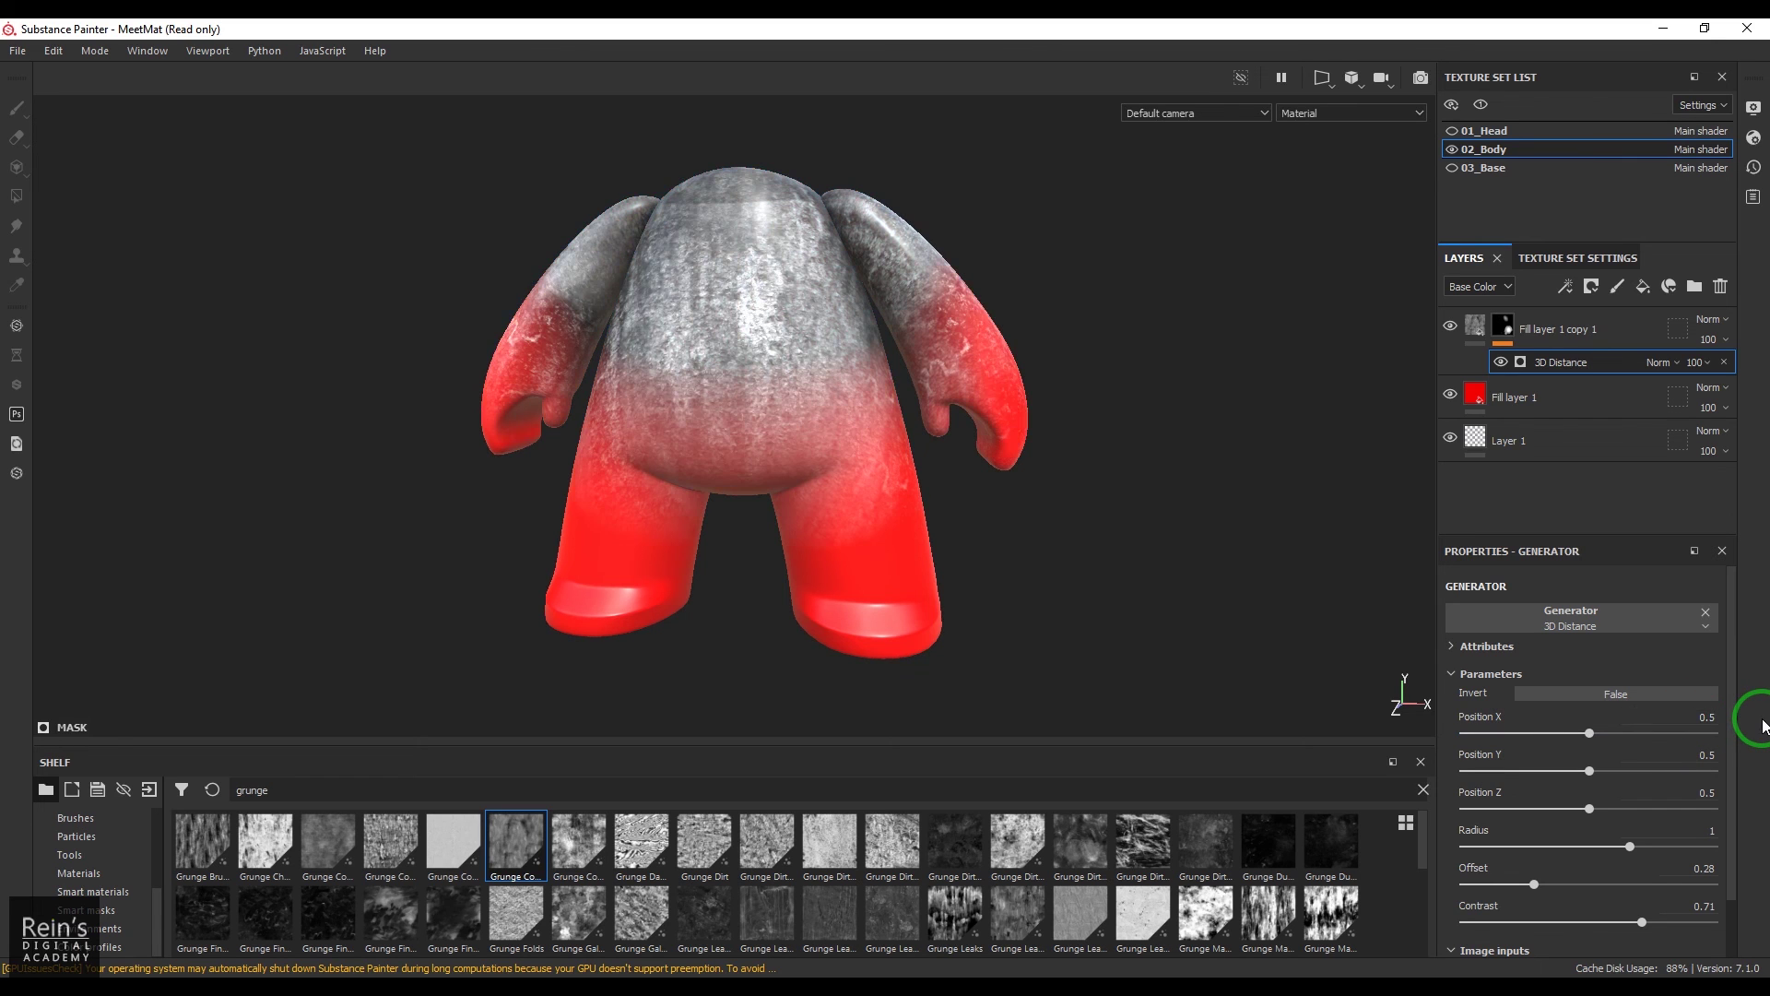
- Reset Position Z to 0.5 after testing, and drag Position Y down to 0.04 for lower-body grunge
mouse_move(1603, 808)
mouse_down()
mouse_move(1684, 805)
mouse_move(1521, 811)
mouse_move(1617, 810)
mouse_up()
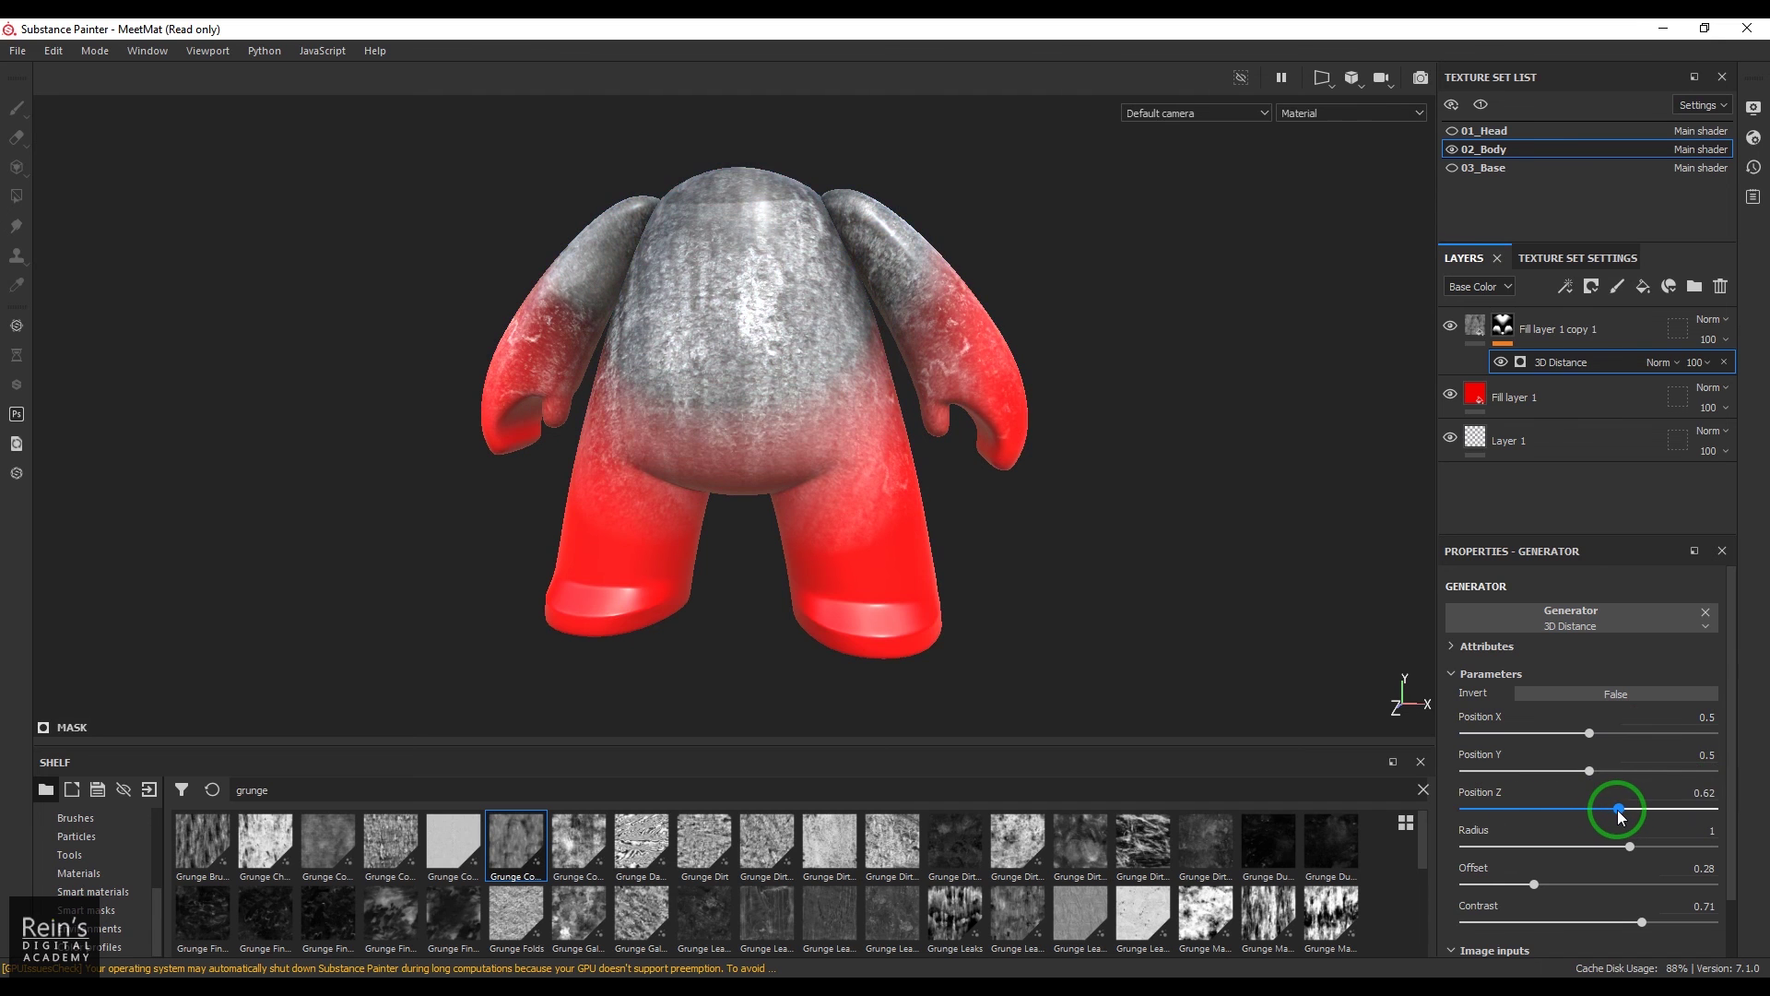
click(1667, 790)
text(0.5)
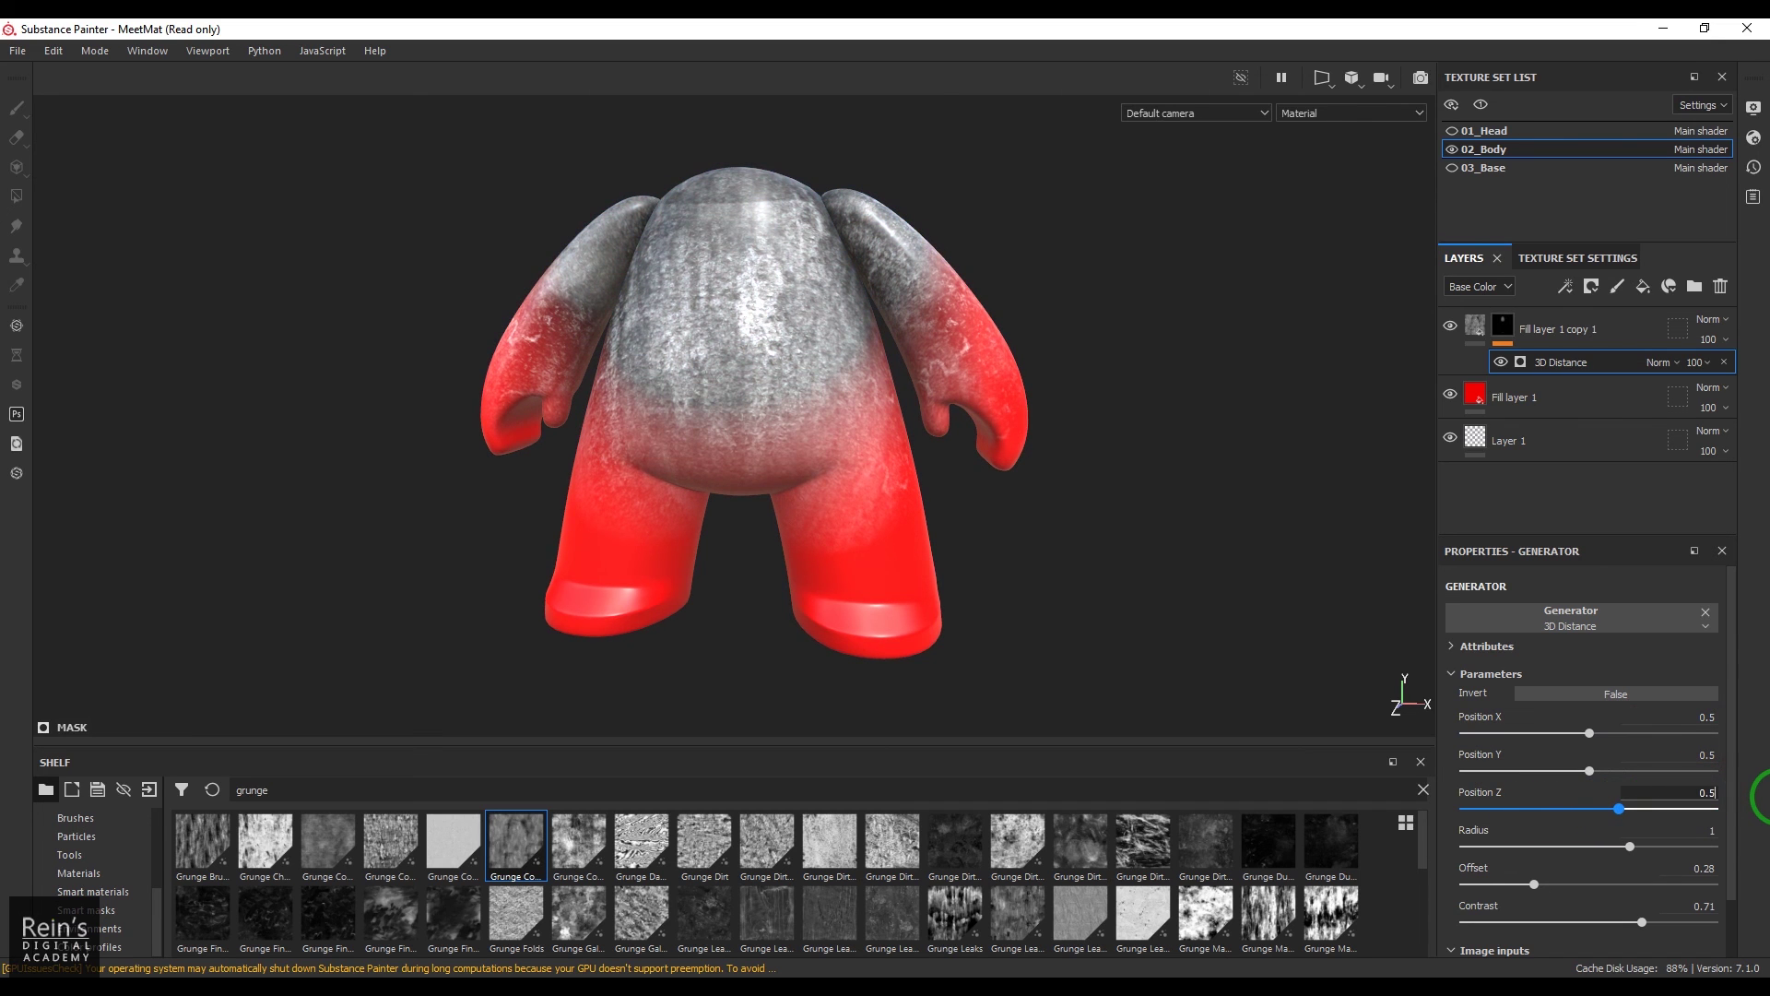
key(Return)
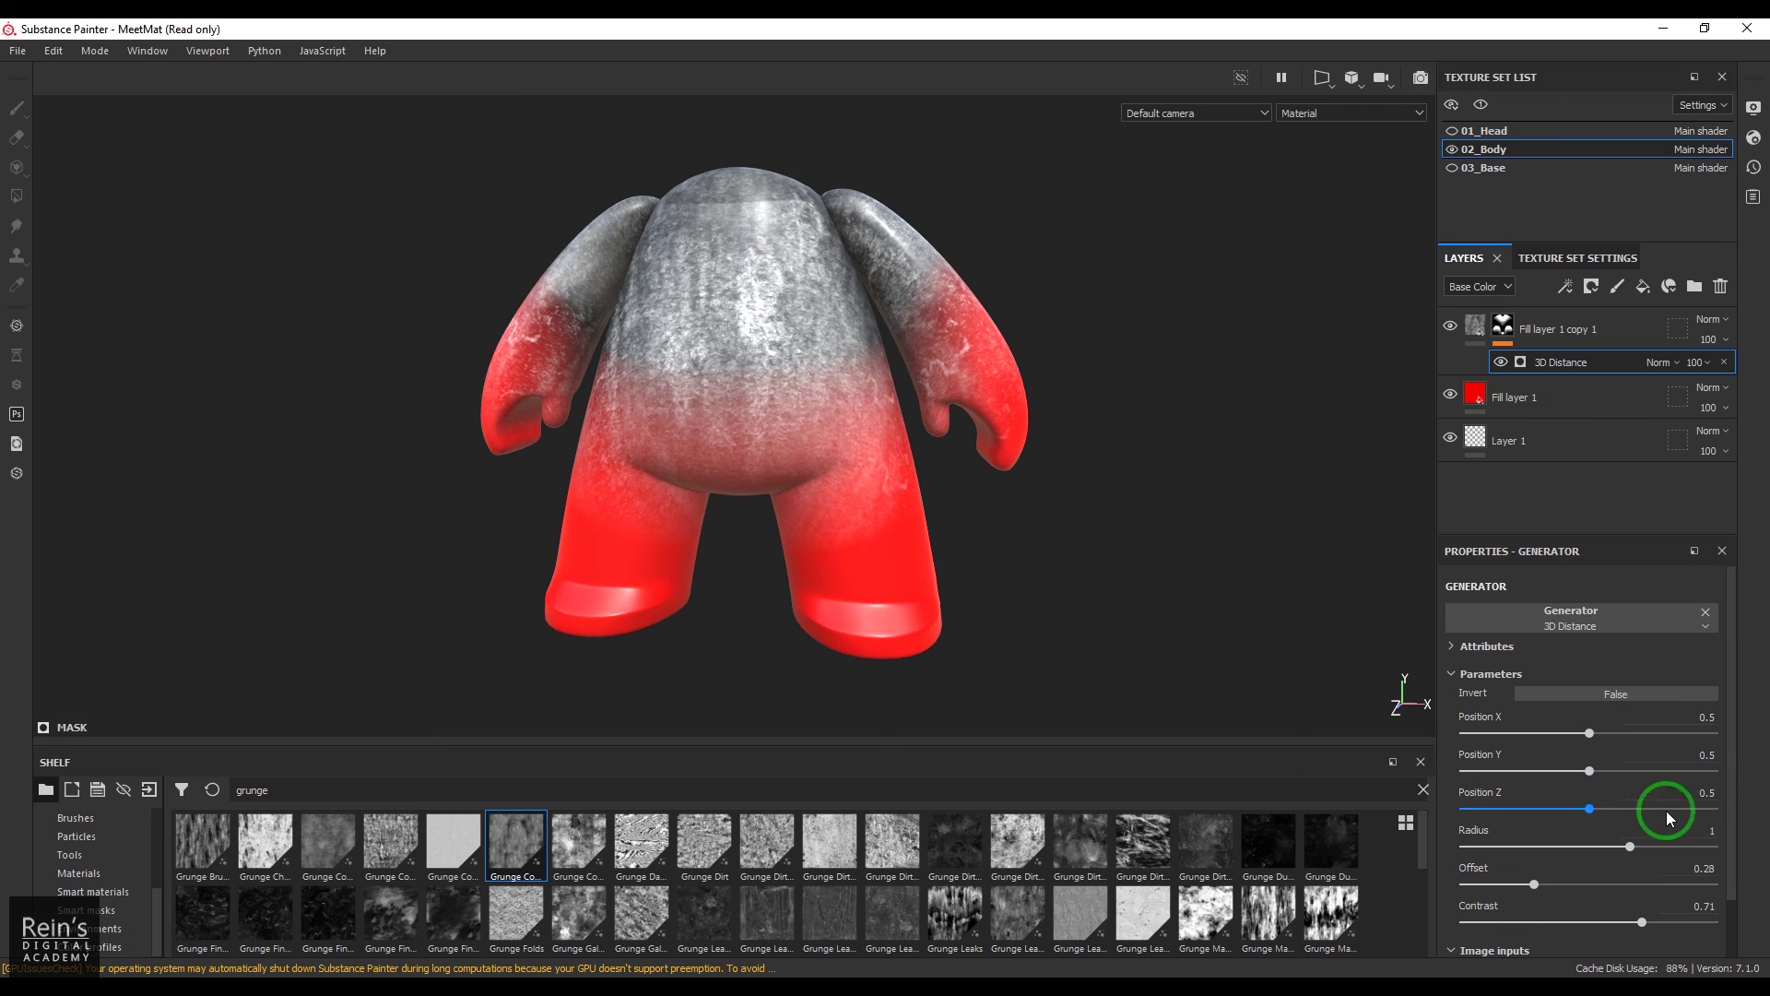
drag(1589, 771, 1477, 785)
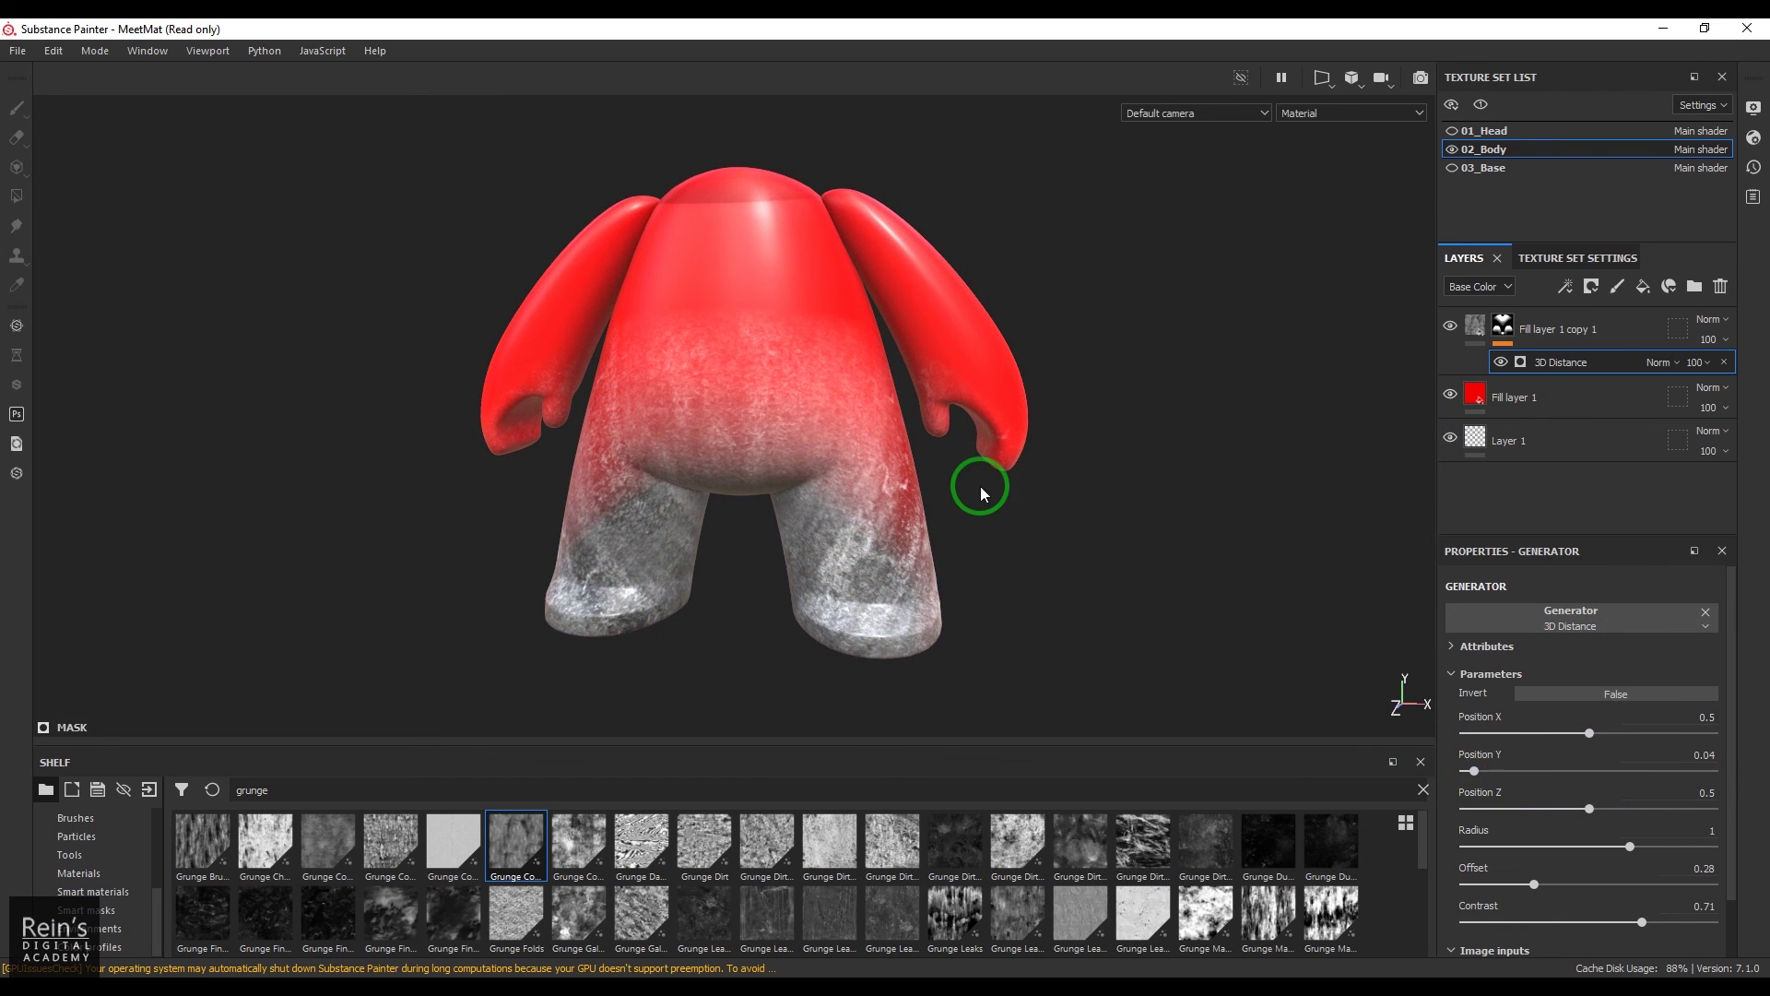
alt+drag(971, 466, 861, 452)
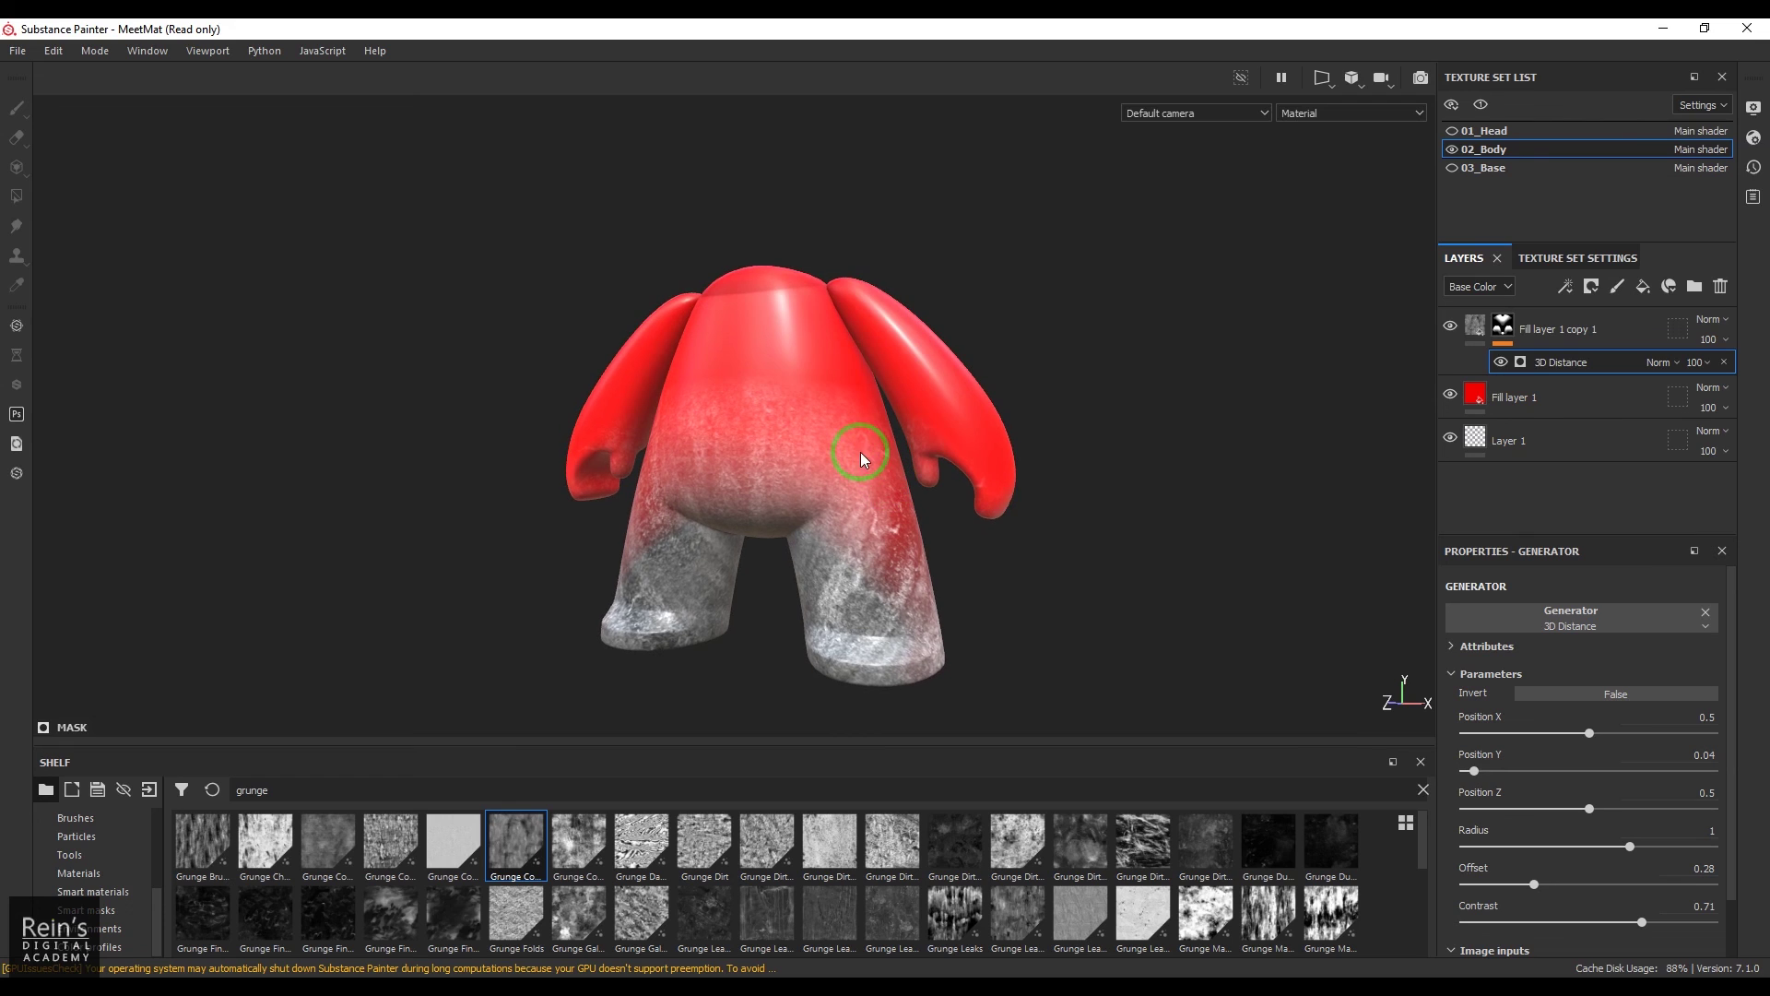